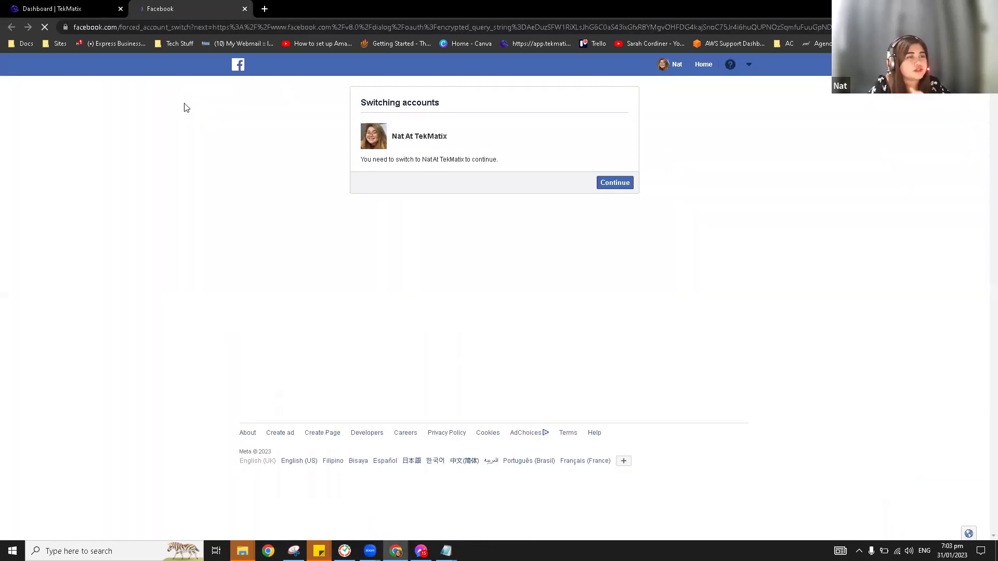
Continue the Facebook authorisation by accepting the switch to the required profile
{"action": "left_click", "coordinate": [620, 186]}
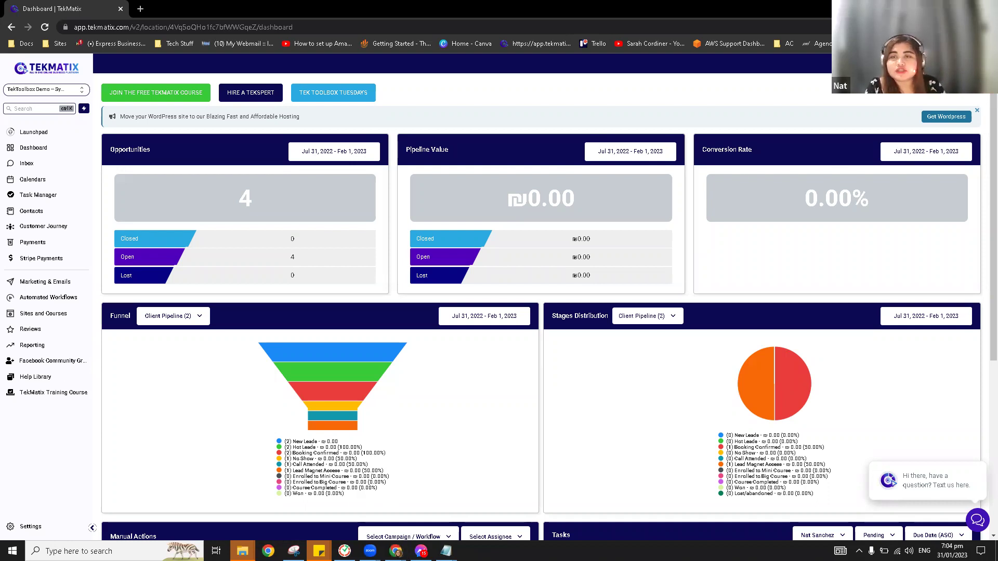
Open the Labs page in the account settings and decline the offer to save the address
{"action": "left_click", "coordinate": [31, 526]}
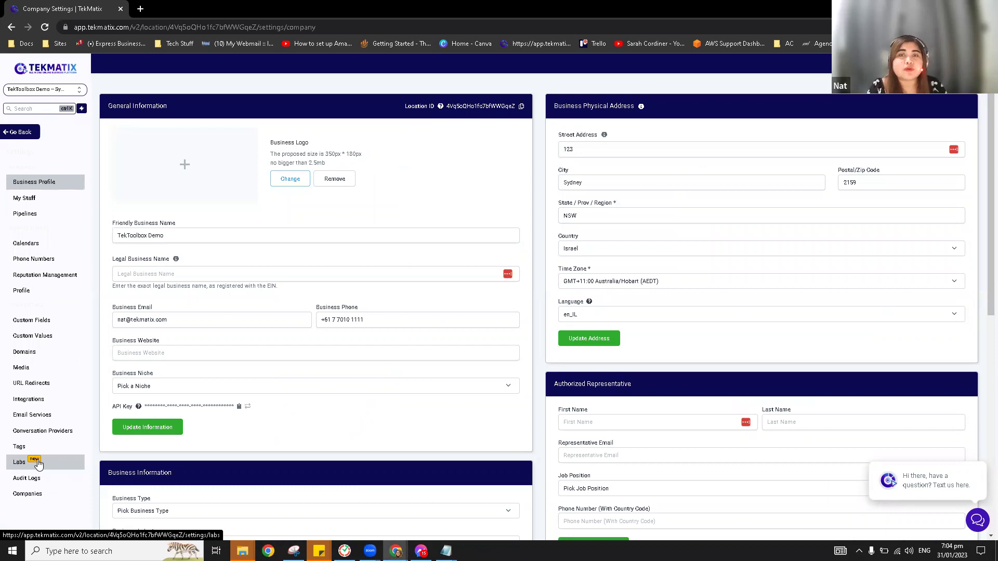
{"action": "left_click", "coordinate": [37, 464]}
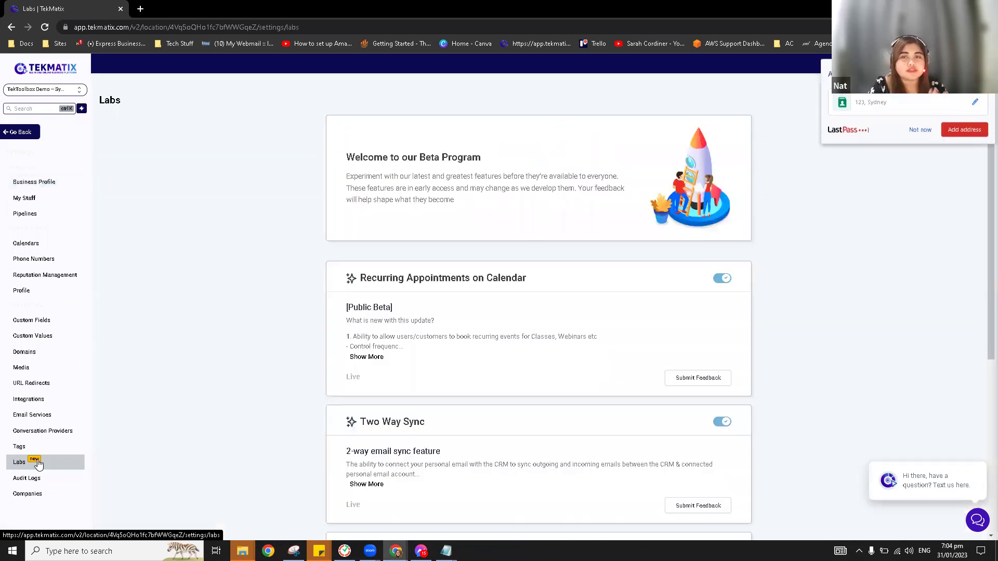
{"action": "left_click", "coordinate": [921, 127]}
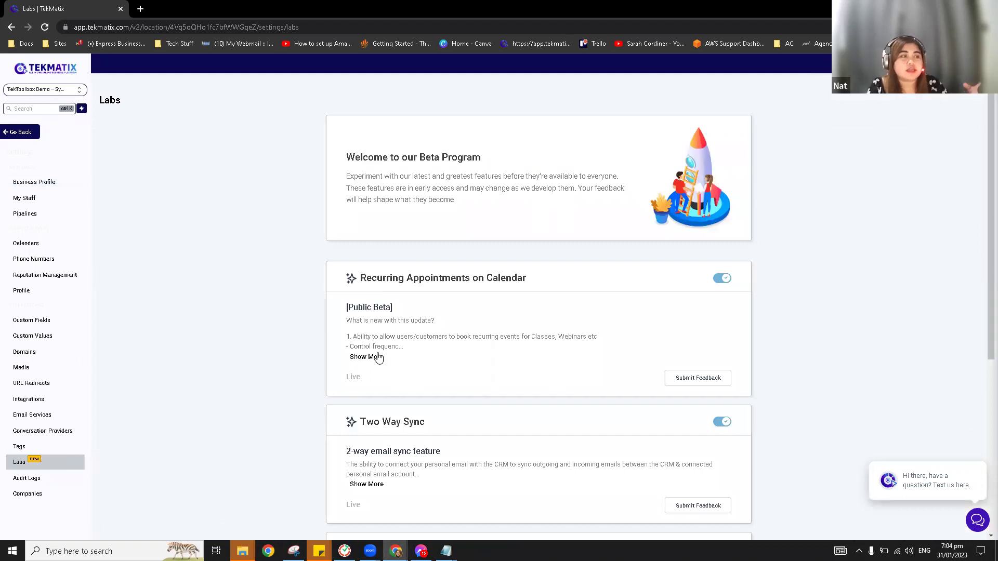
Review the Labs beta features, highlighting the release status of Recurring Appointments and Opportunities Page Enhancements, and return to the dashboard
{"action": "scroll", "coordinate": [378, 357], "scroll_direction": "down", "scroll_amount": 2}
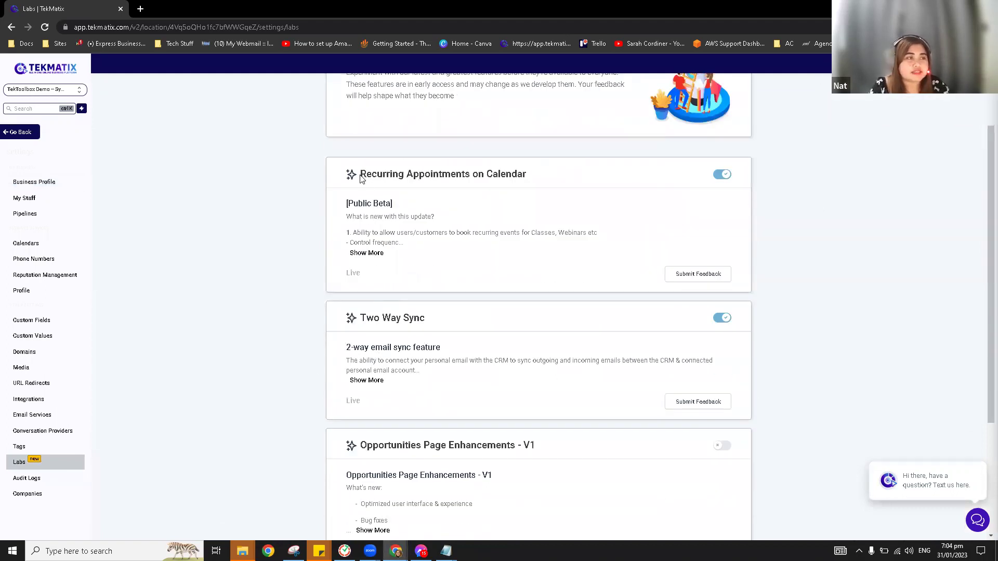
{"action": "left_click_drag", "start_coordinate": [361, 177], "coordinate": [600, 180]}
{"action": "left_click", "coordinate": [138, 330]}
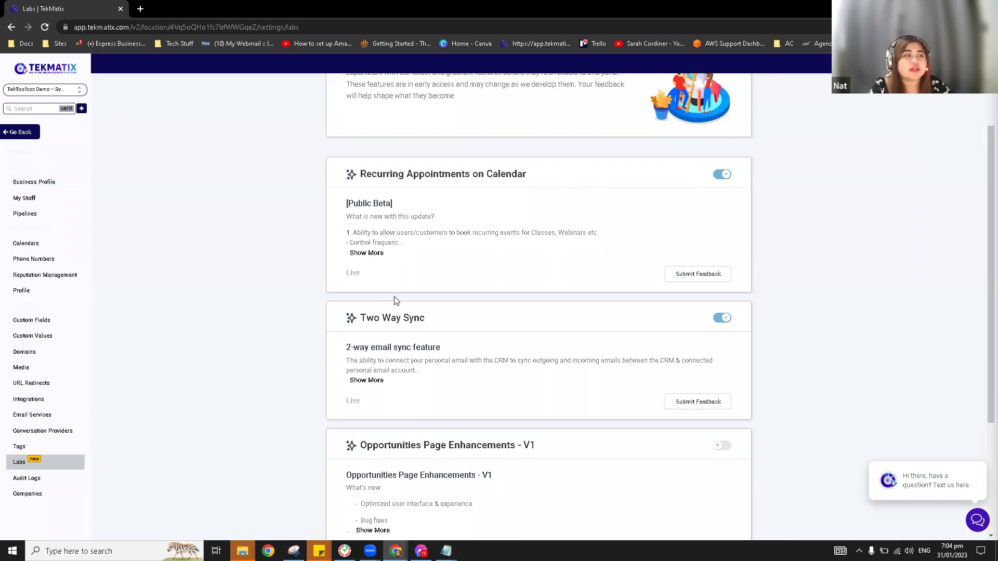
{"action": "left_click_drag", "start_coordinate": [370, 273], "coordinate": [346, 274]}
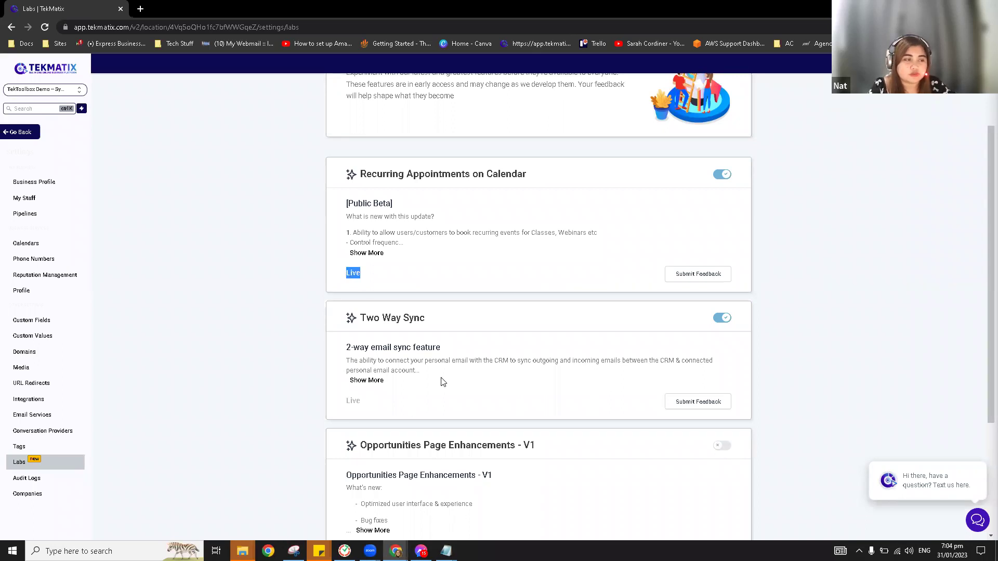
{"action": "scroll", "coordinate": [412, 360], "scroll_direction": "down", "scroll_amount": 2}
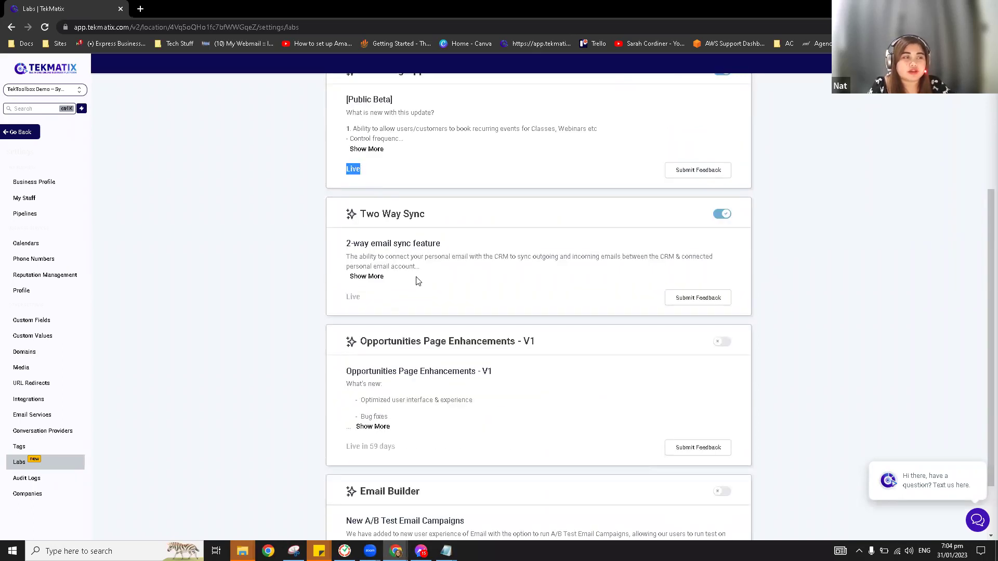
{"action": "scroll", "coordinate": [415, 280], "scroll_direction": "down", "scroll_amount": 2}
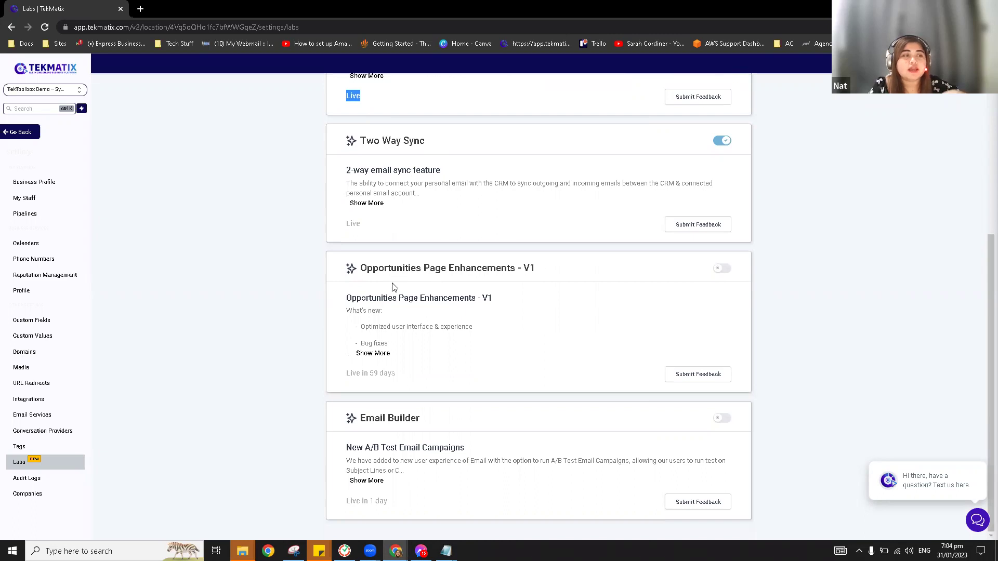
{"action": "left_click", "coordinate": [412, 376]}
{"action": "triple_click", "coordinate": [382, 379]}
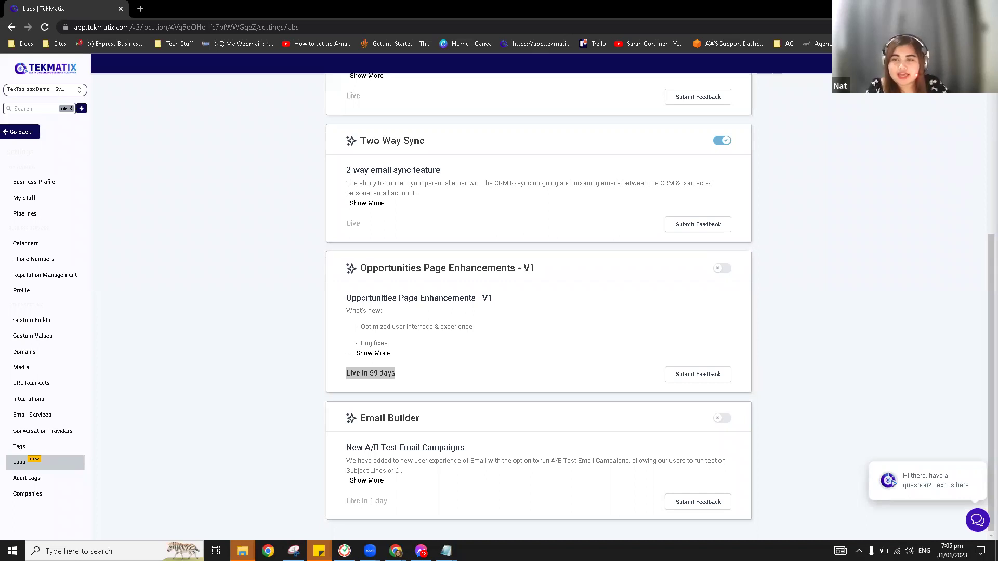
{"action": "left_click", "coordinate": [32, 133]}
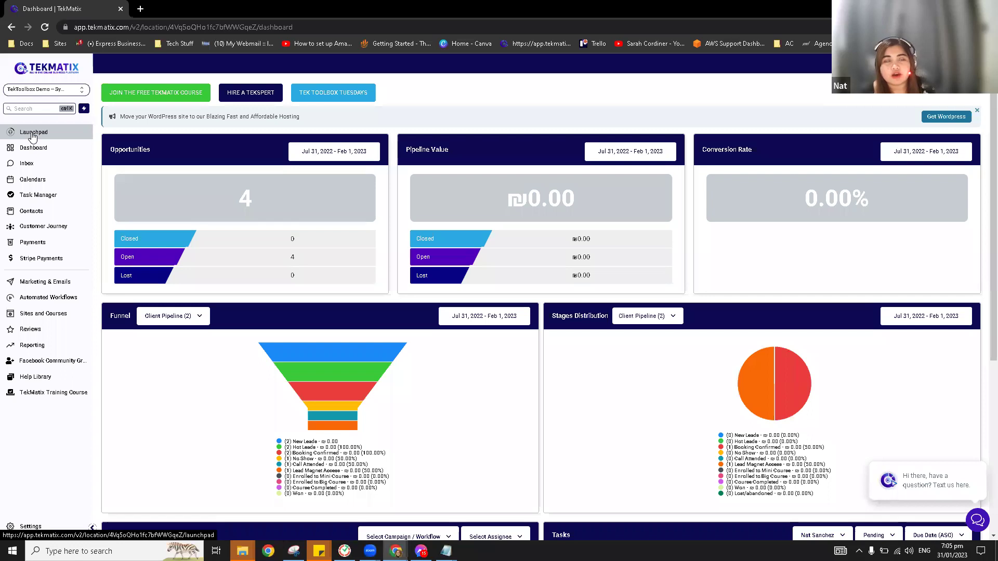
{"action": "left_click", "coordinate": [140, 9]}
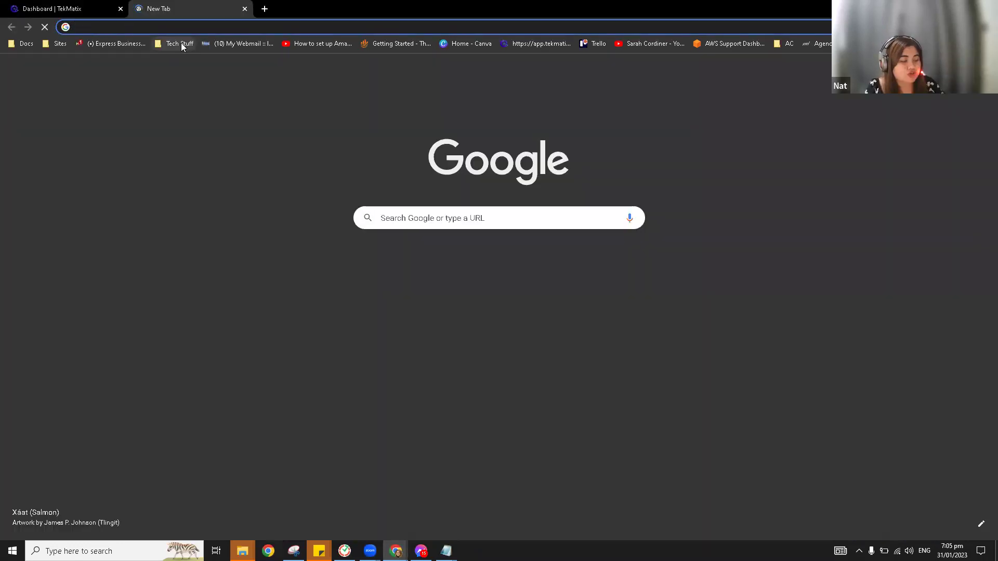
{"action": "type", "text": "www."}
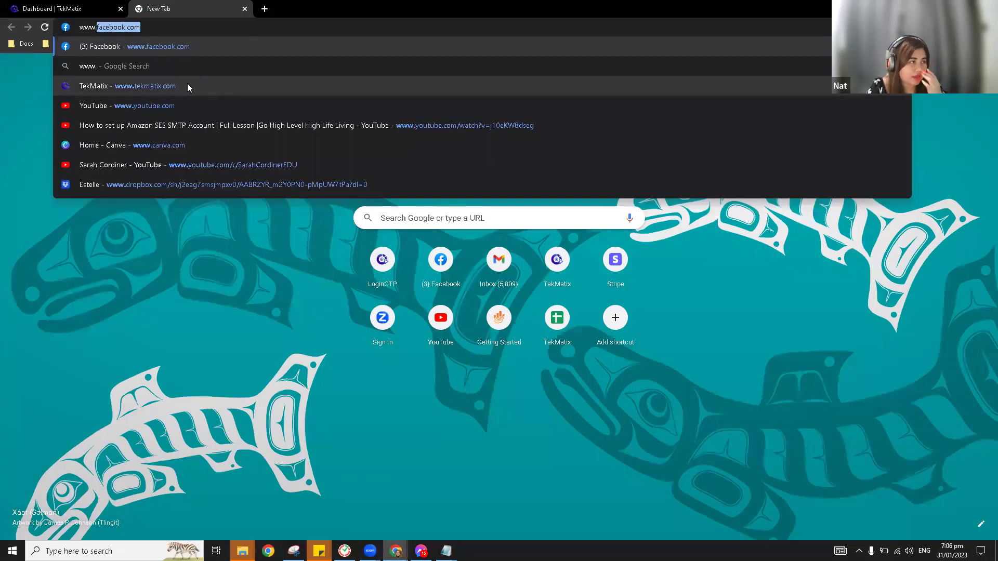
{"action": "left_click", "coordinate": [188, 86]}
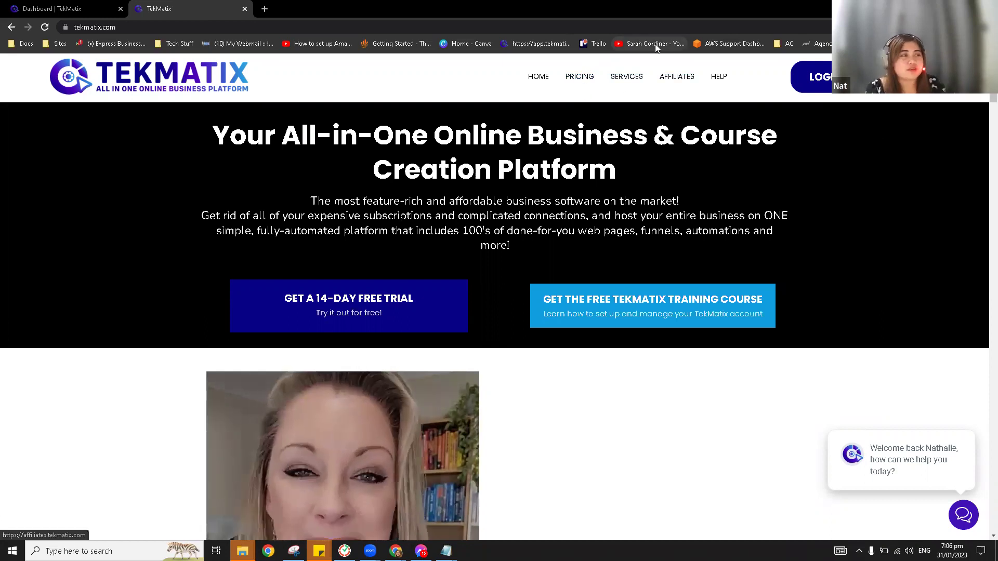
{"action": "left_click", "coordinate": [635, 83]}
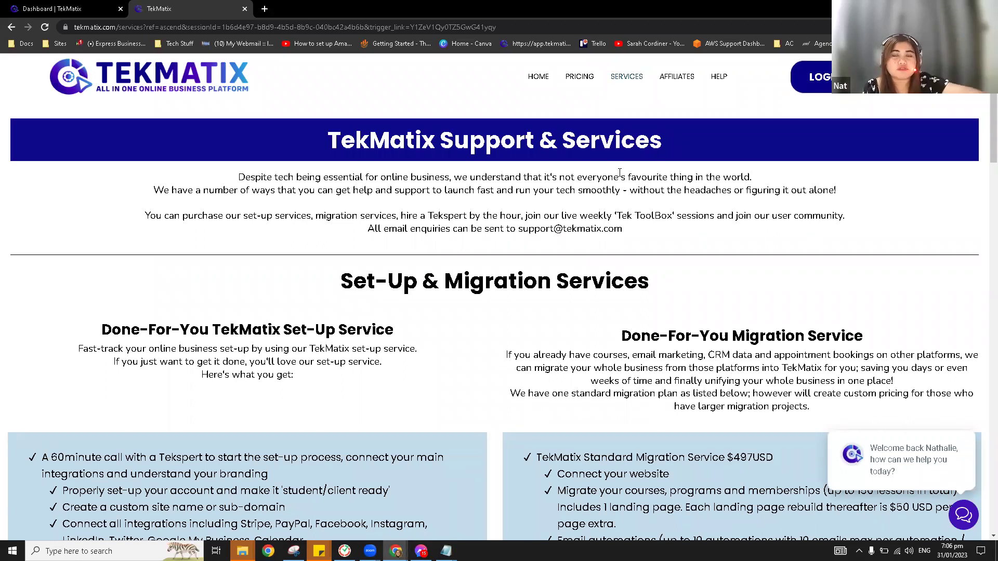
Examine the Free Onboarding Call and Hire a Tekspert sections, including the Perth/Singapore booking options
{"action": "scroll", "coordinate": [623, 169], "scroll_direction": "down", "scroll_amount": 2}
{"action": "scroll", "coordinate": [623, 170], "scroll_direction": "down", "scroll_amount": 15}
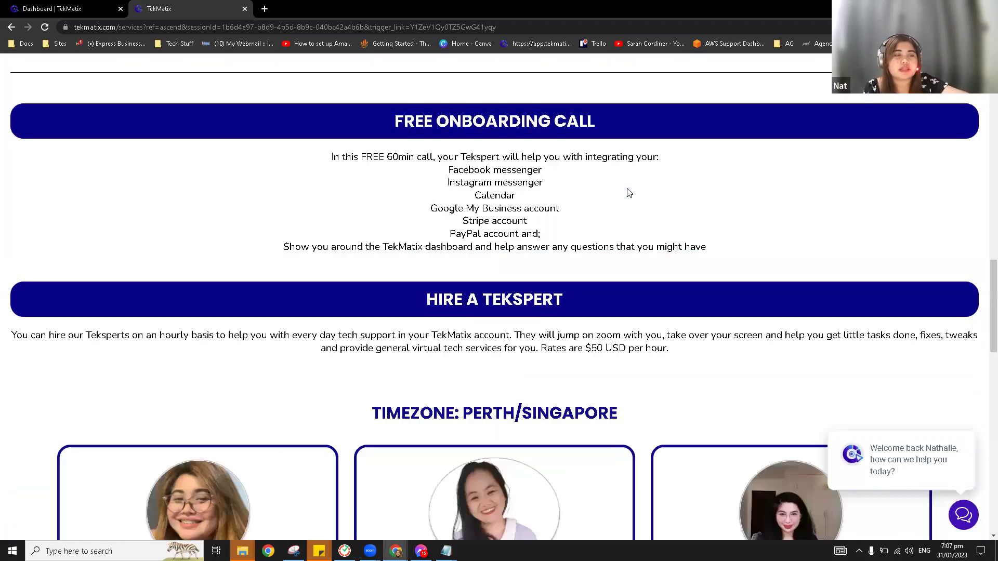
{"action": "scroll", "coordinate": [629, 193], "scroll_direction": "down", "scroll_amount": 5}
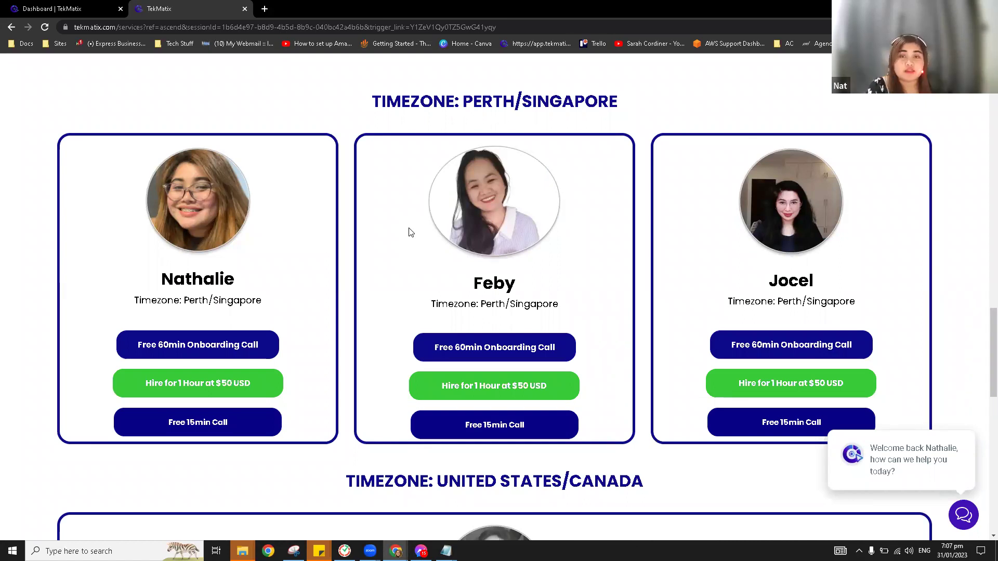
{"action": "scroll", "coordinate": [304, 375], "scroll_direction": "down", "scroll_amount": 1}
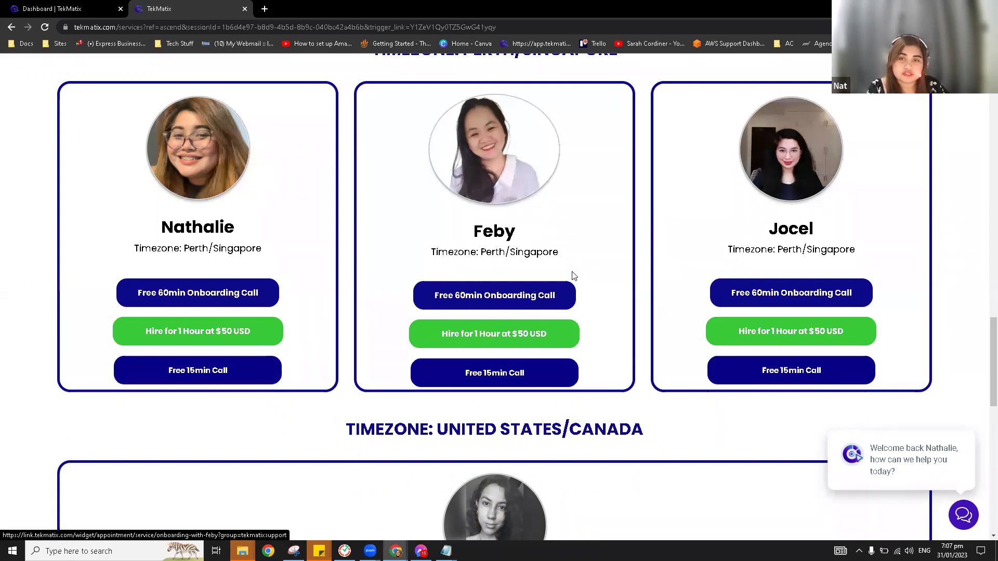
Start booking a free 15min call with the first Perth/Singapore Tekspert for 6 February 2023 at 03:20 PM, up to the concerns field
{"action": "left_click", "coordinate": [216, 374]}
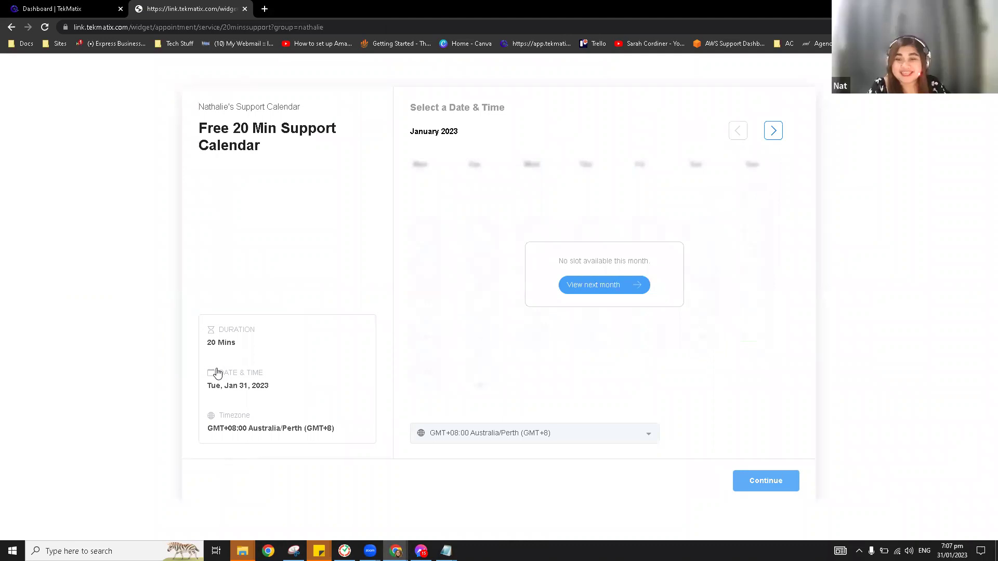
{"action": "left_click", "coordinate": [772, 130]}
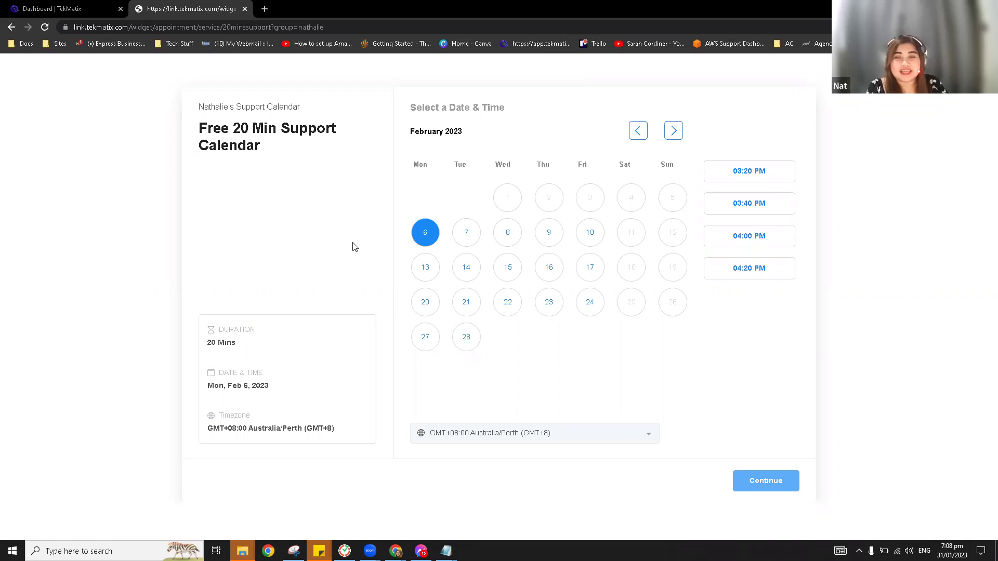
{"action": "left_click", "coordinate": [749, 175]}
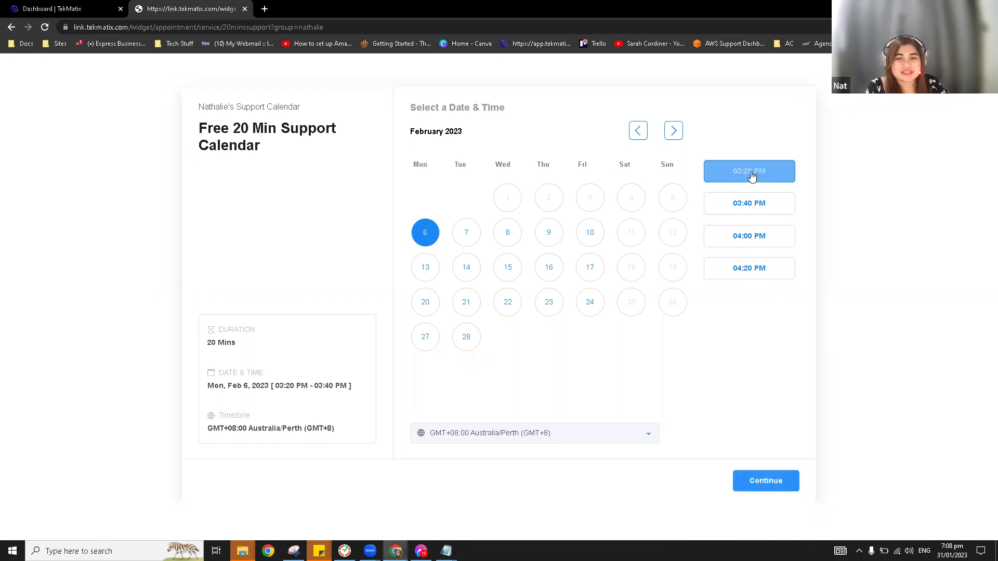
{"action": "left_click", "coordinate": [774, 490]}
{"action": "left_click", "coordinate": [492, 248]}
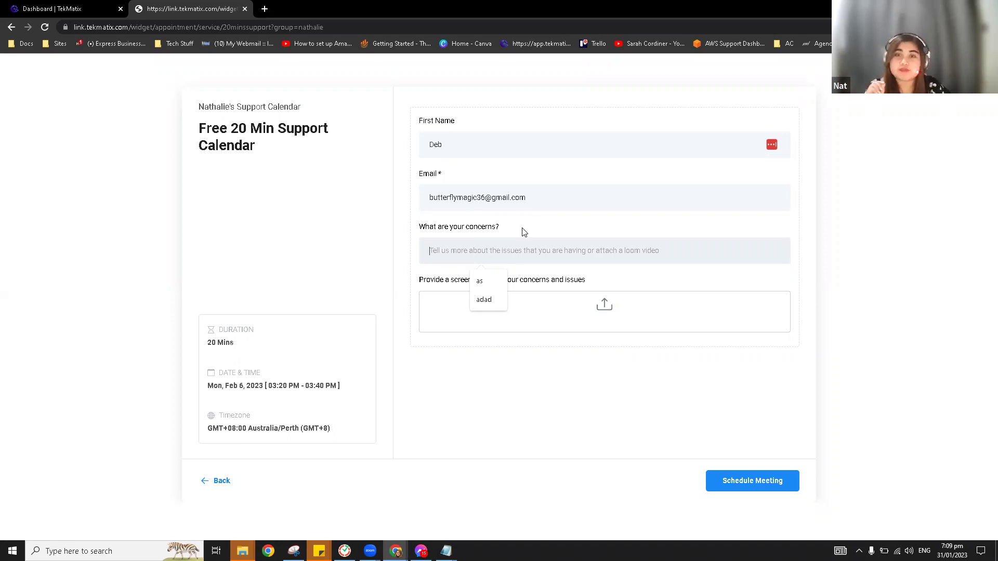
Leave the booking form, revisit the Tekspert booking options on the Services page, and close the website tab
{"action": "left_click", "coordinate": [12, 27]}
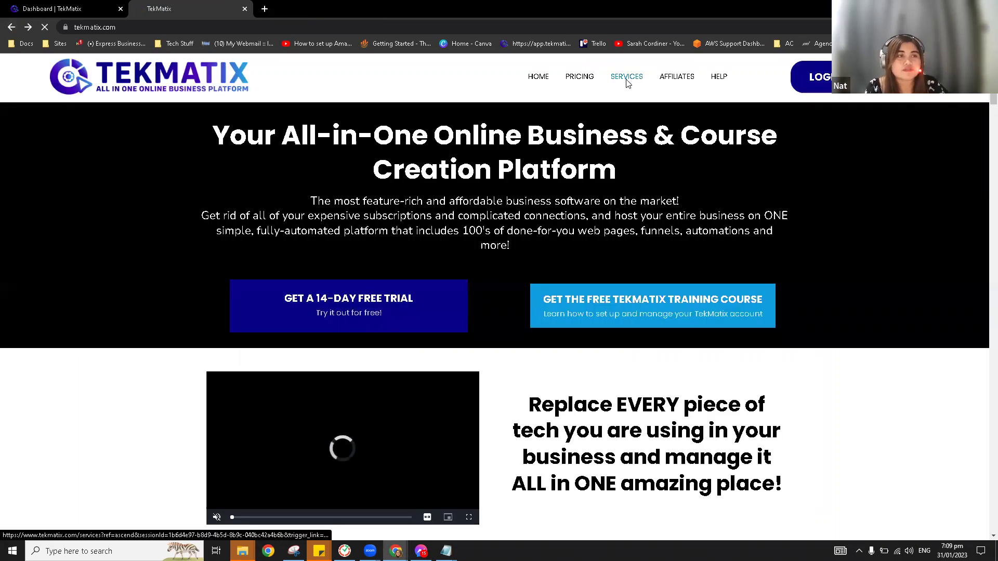
{"action": "left_click", "coordinate": [626, 78]}
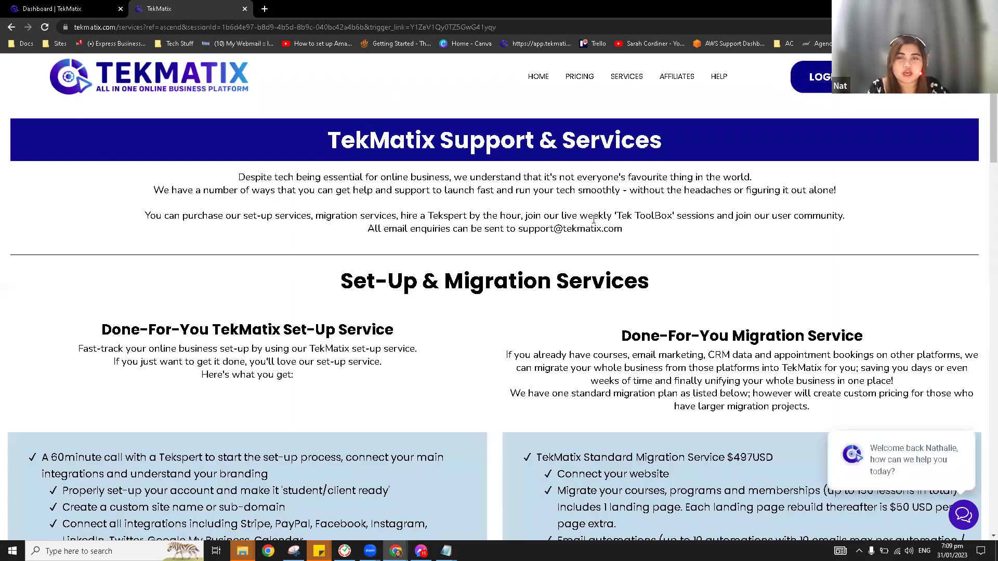
{"action": "scroll", "coordinate": [593, 219], "scroll_direction": "down", "scroll_amount": 7}
{"action": "scroll", "coordinate": [594, 222], "scroll_direction": "down", "scroll_amount": 15}
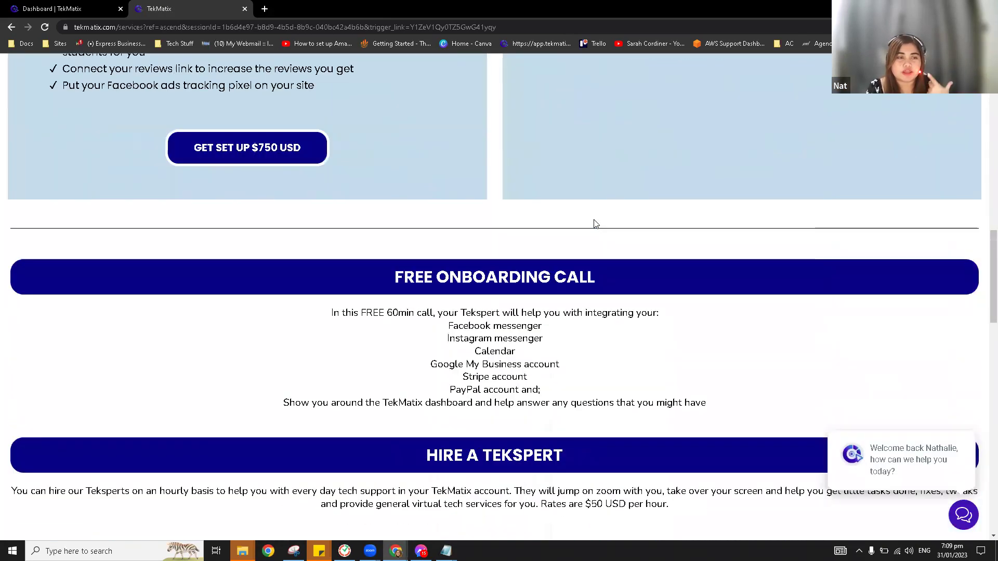
{"action": "scroll", "coordinate": [582, 214], "scroll_direction": "down", "scroll_amount": 5}
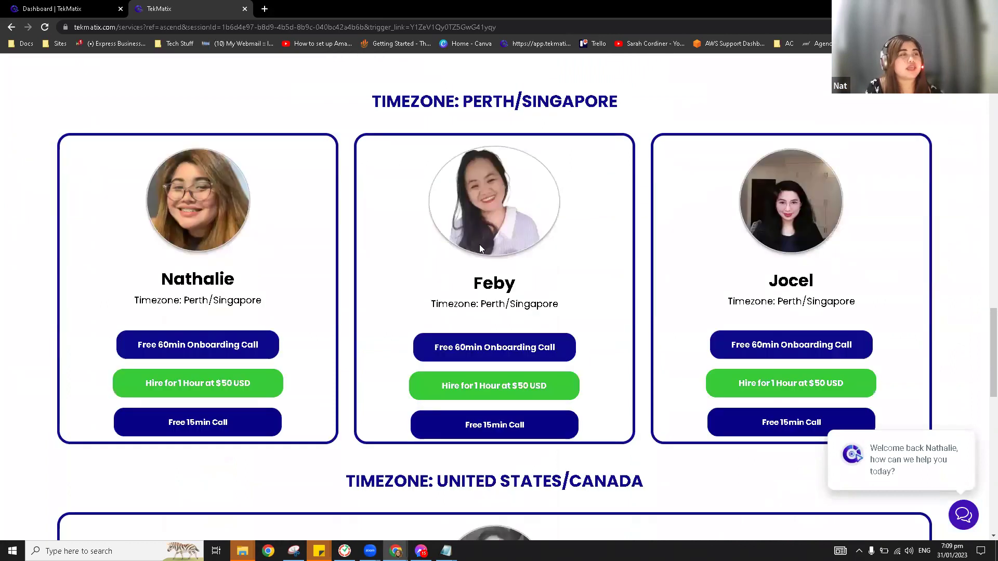
{"action": "left_click", "coordinate": [245, 9]}
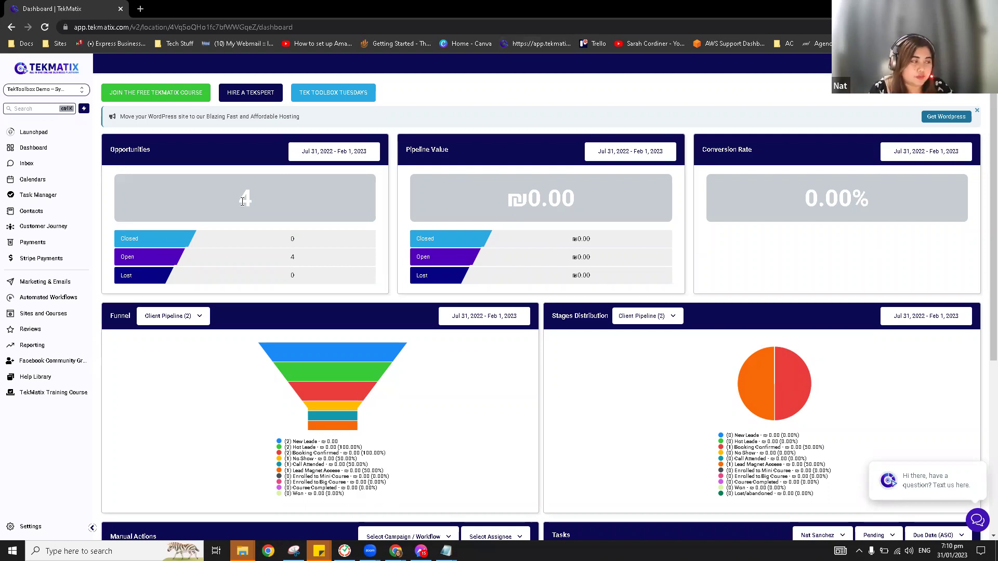
Open the Site Details settings for Memberships and Courses under Sites and Courses
{"action": "left_click", "coordinate": [57, 314]}
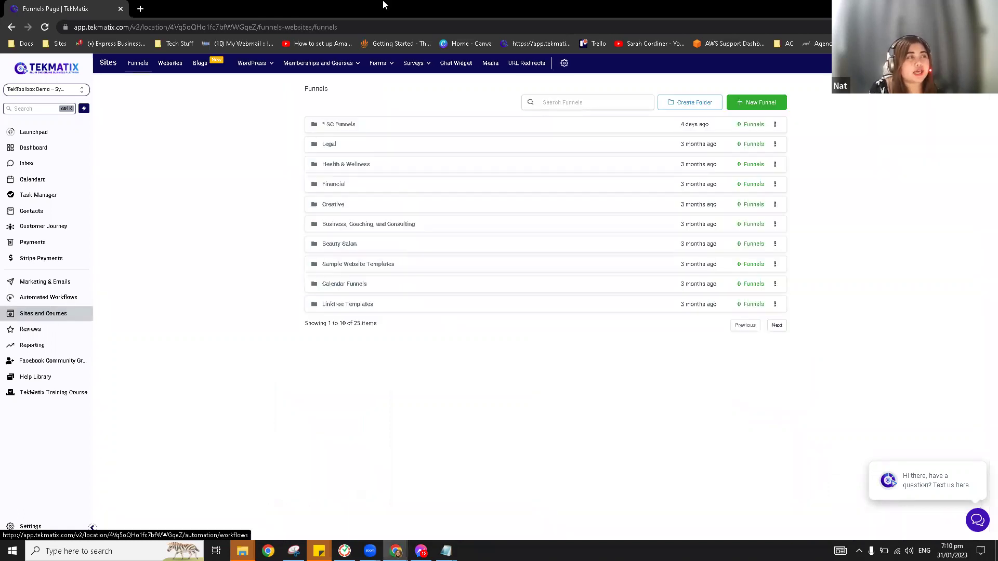
{"action": "mouse_move", "coordinate": [351, 70]}
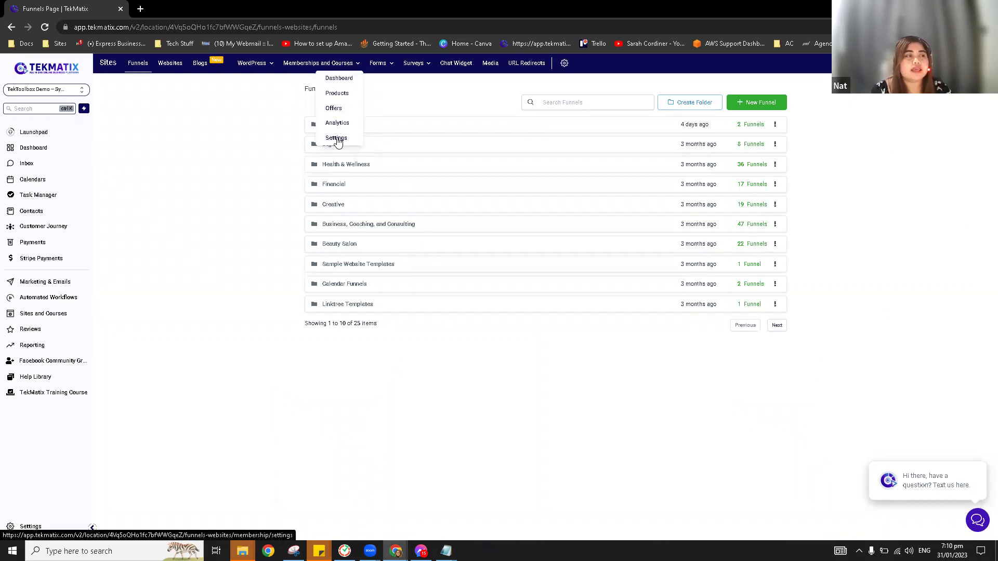
{"action": "left_click", "coordinate": [337, 138]}
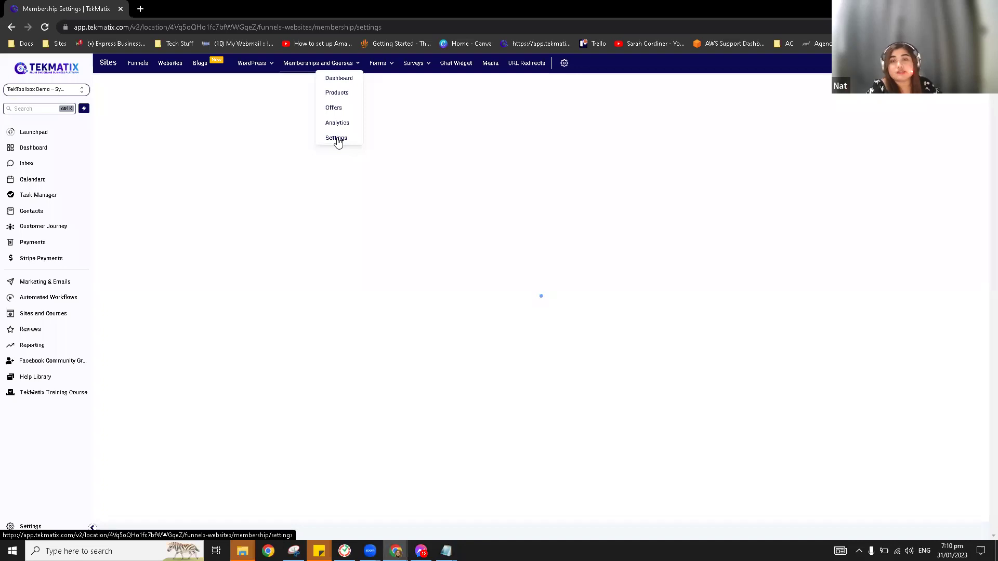
{"action": "mouse_move", "coordinate": [243, 76]}
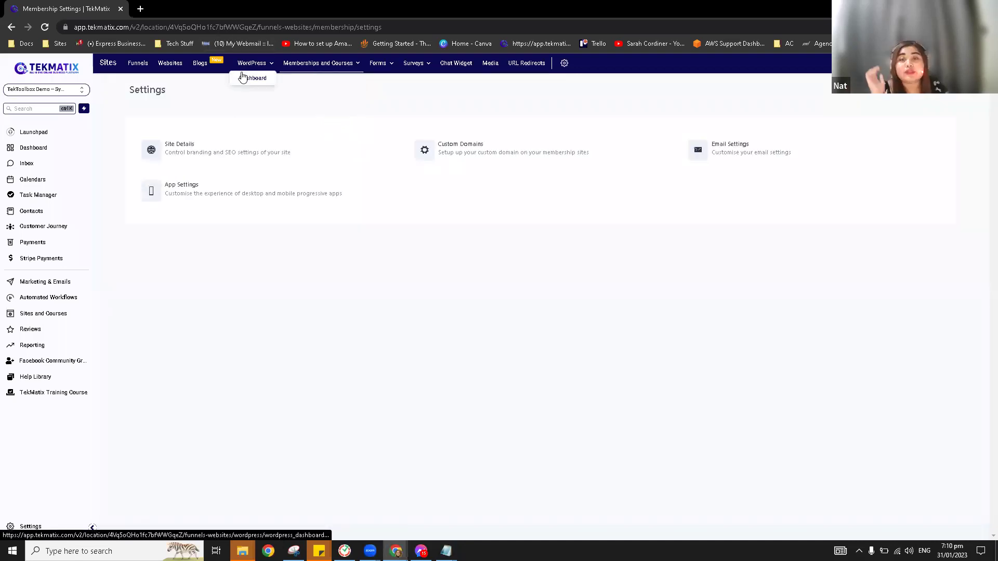
{"action": "left_click", "coordinate": [211, 156]}
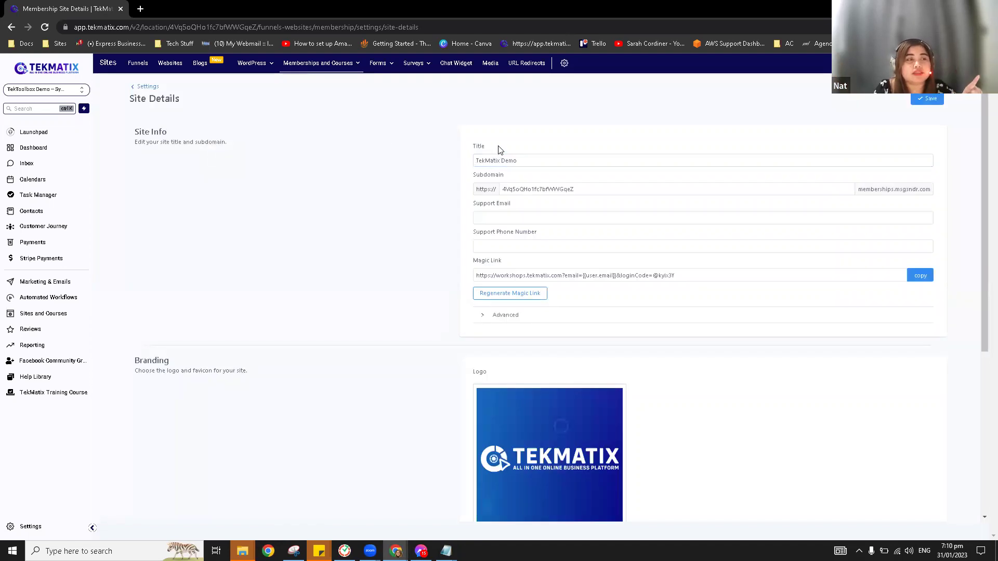
Examine the membership site's title and subdomain in Site Info by highlighting the Title label and the subdomain value
{"action": "left_click_drag", "start_coordinate": [466, 151], "coordinate": [643, 155]}
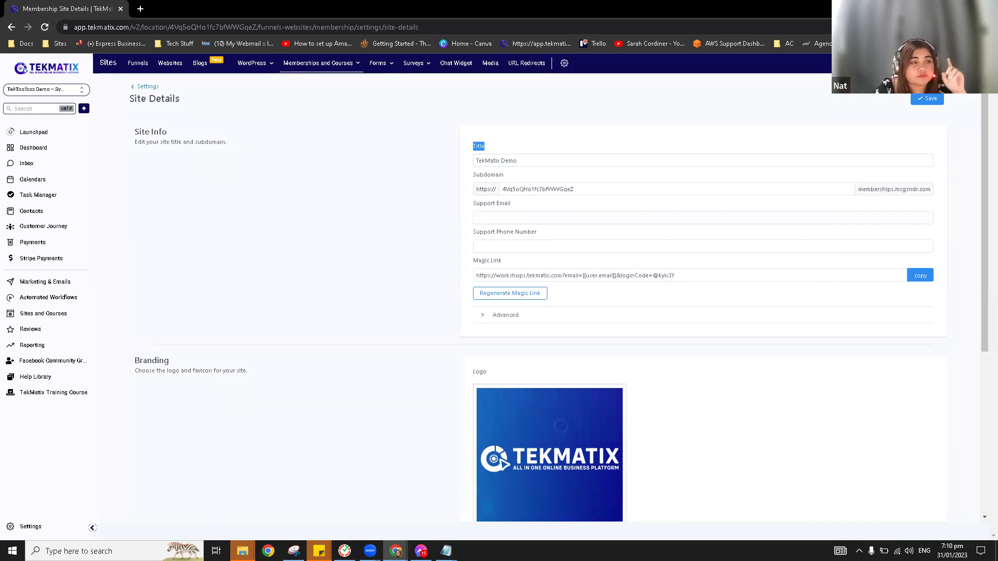
{"action": "left_click_drag", "start_coordinate": [582, 189], "coordinate": [502, 189]}
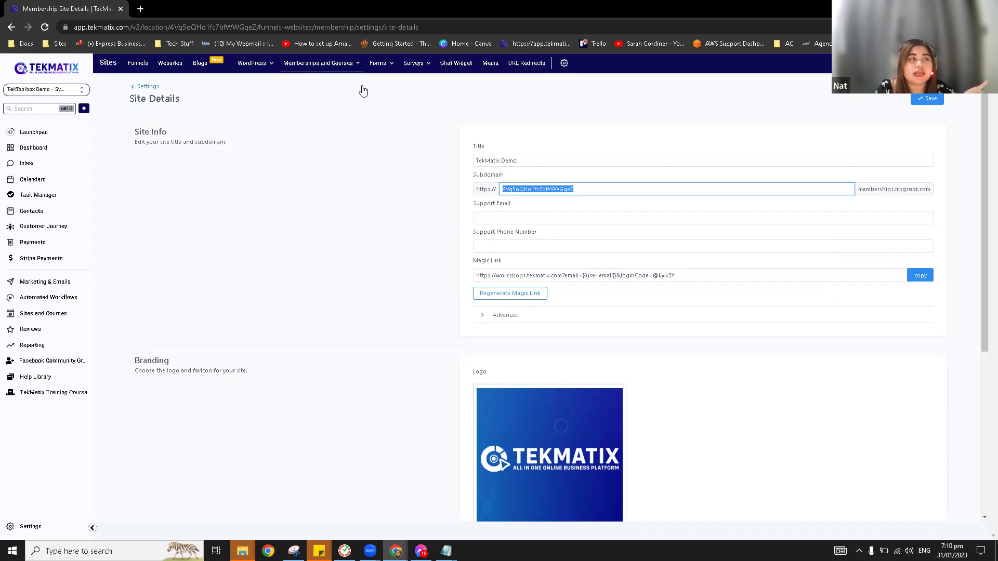
{"action": "mouse_move", "coordinate": [348, 70]}
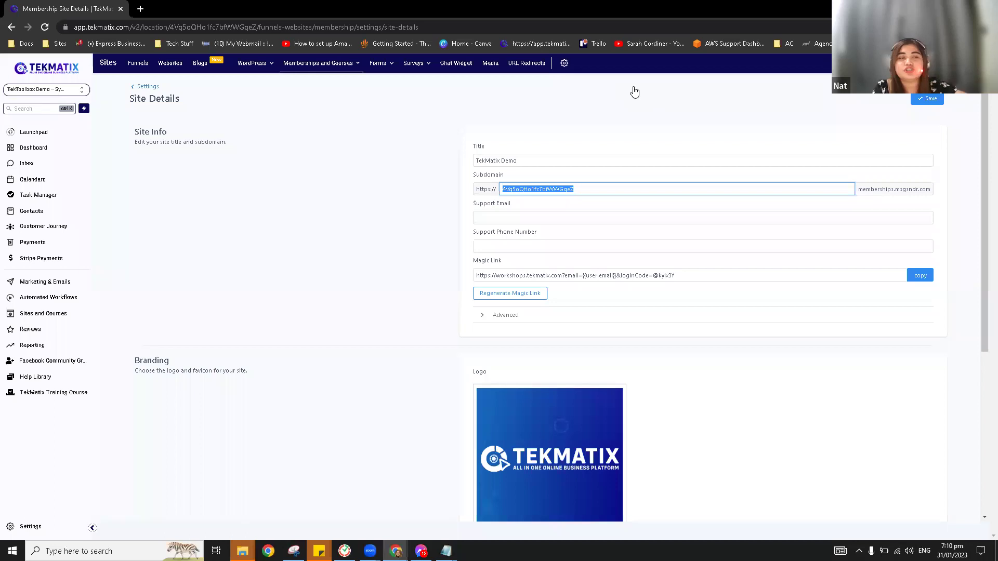
Examine the subdomain, Support Email and Support Phone Number fields in Site Info by highlighting the subdomain value and the two support labels
{"action": "left_click", "coordinate": [625, 189]}
{"action": "left_click_drag", "start_coordinate": [624, 189], "coordinate": [523, 190]}
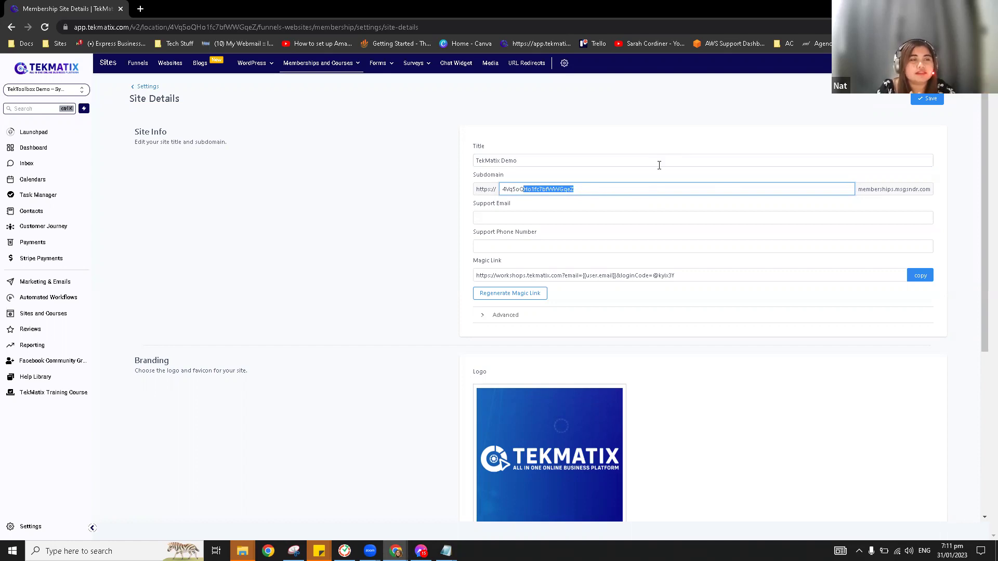
{"action": "left_click", "coordinate": [643, 146]}
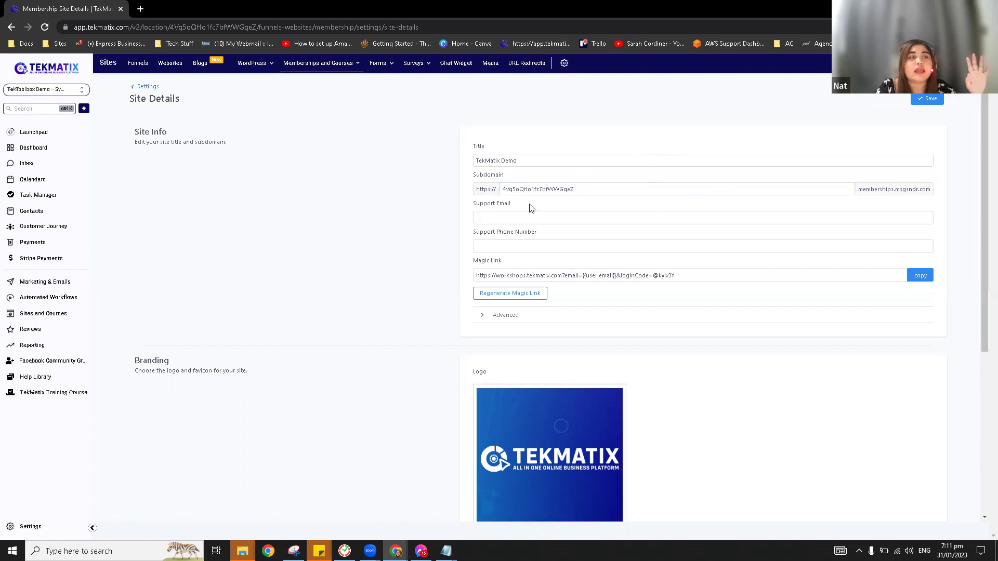
{"action": "left_click_drag", "start_coordinate": [509, 204], "coordinate": [471, 210]}
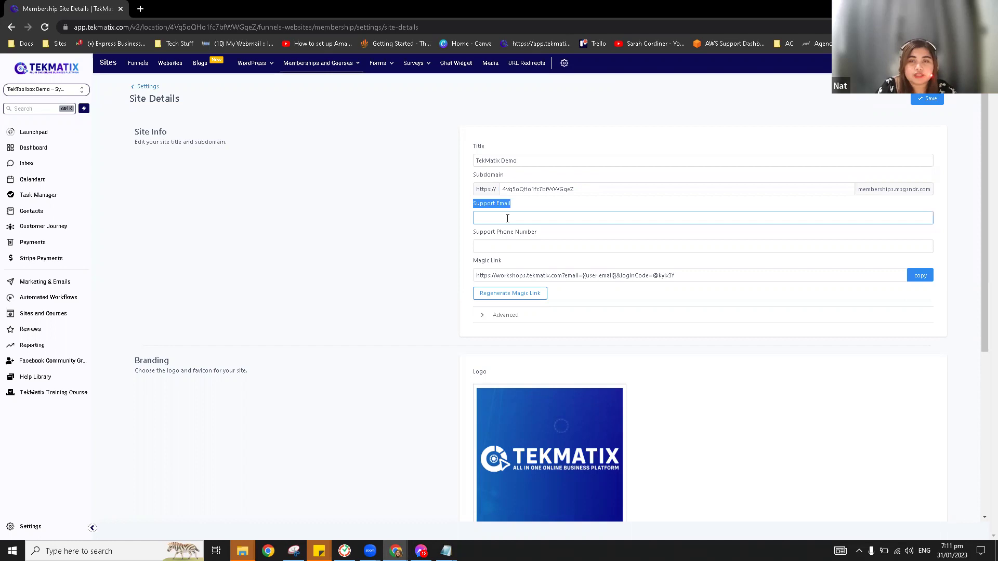
{"action": "left_click_drag", "start_coordinate": [558, 232], "coordinate": [492, 232]}
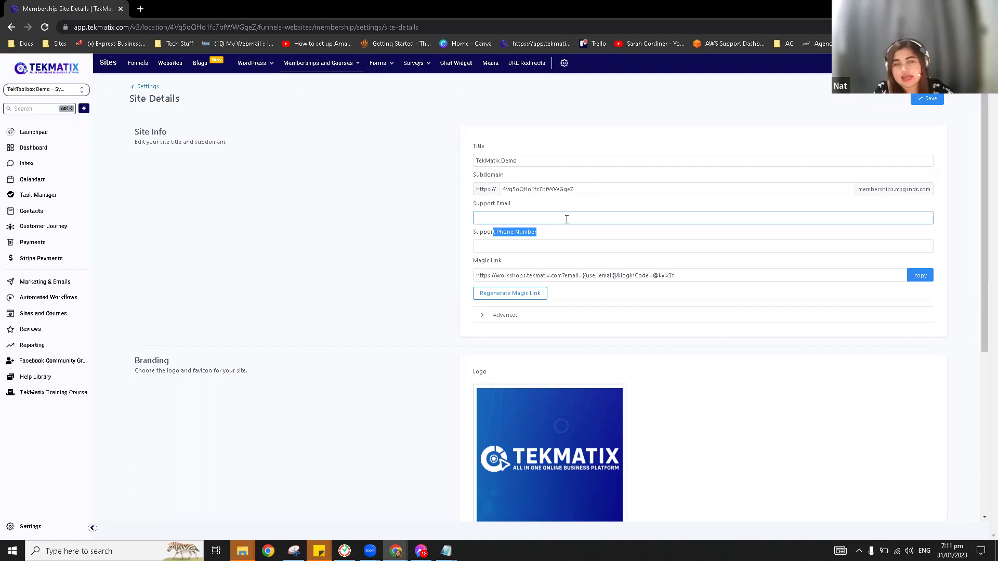
Expand the Advanced section of Site Info to view its custom code and tracking options, and collapse it again
{"action": "scroll", "coordinate": [566, 301], "scroll_direction": "down", "scroll_amount": 2}
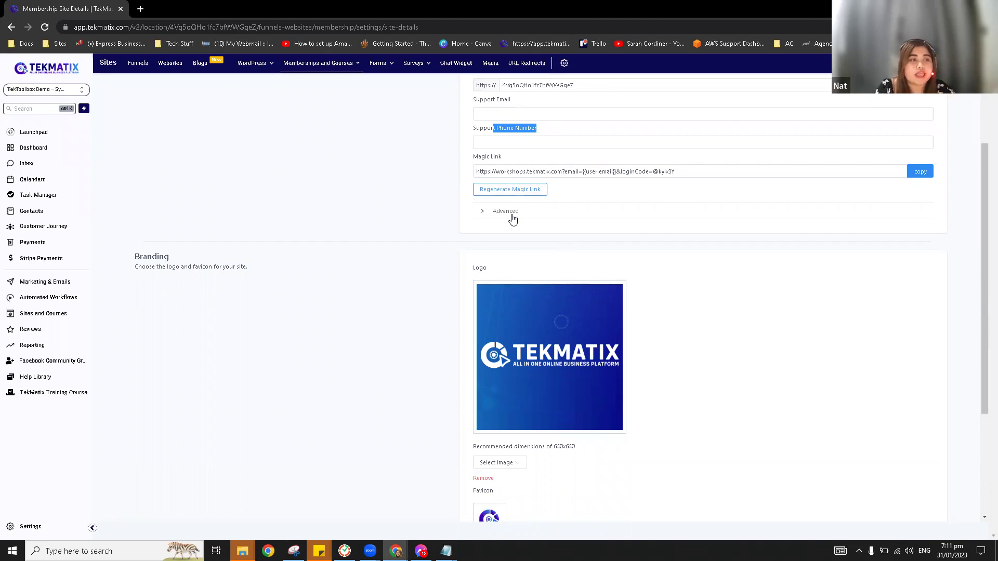
{"action": "scroll", "coordinate": [510, 217], "scroll_direction": "down", "scroll_amount": 1}
{"action": "left_click", "coordinate": [499, 160]}
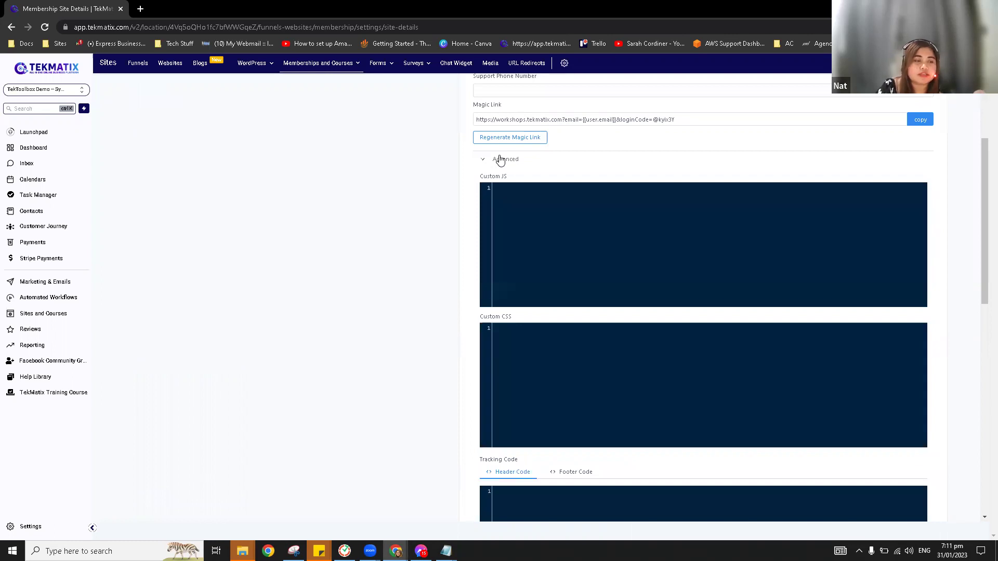
{"action": "left_click", "coordinate": [499, 160]}
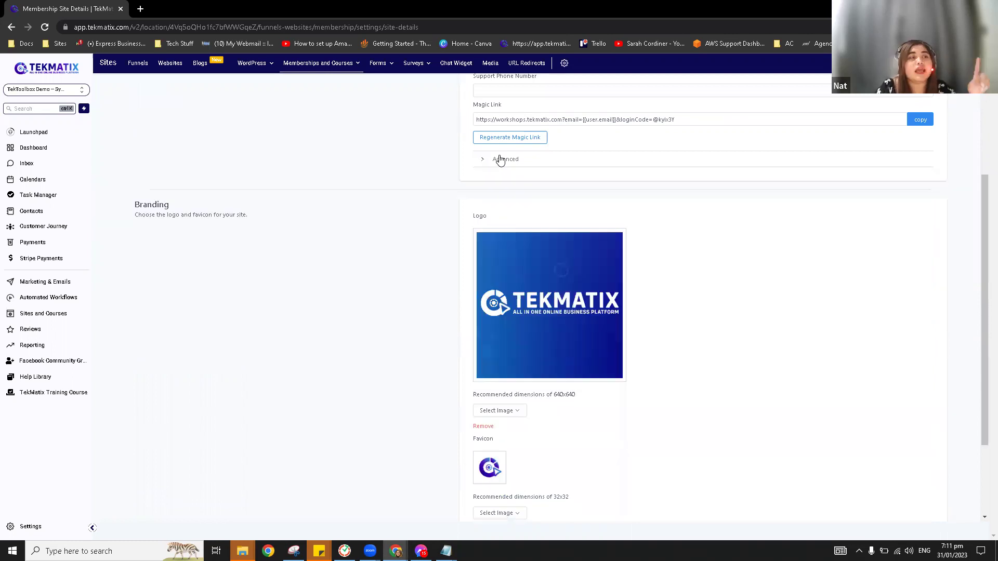
Examine the recommended logo and favicon dimensions in the Branding section by highlighting them
{"action": "scroll", "coordinate": [500, 160], "scroll_direction": "down", "scroll_amount": 2}
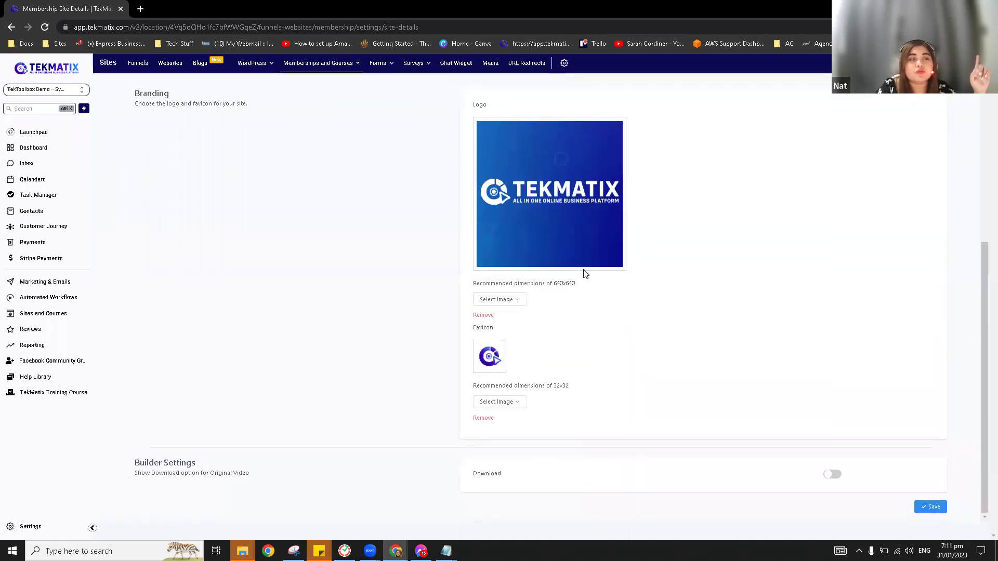
{"action": "left_click_drag", "start_coordinate": [576, 284], "coordinate": [554, 291]}
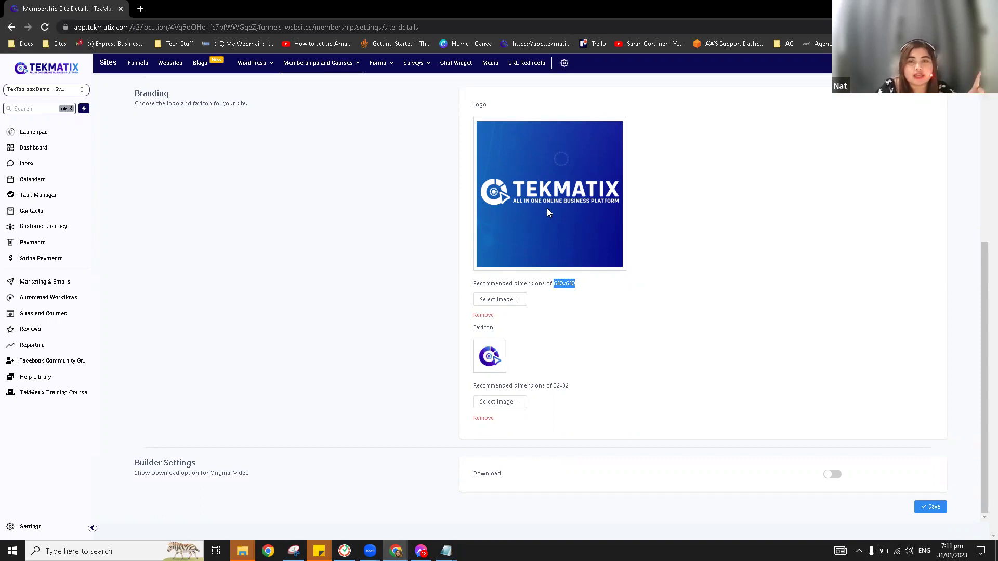
{"action": "left_click", "coordinate": [566, 386]}
{"action": "left_click_drag", "start_coordinate": [567, 385], "coordinate": [551, 388]}
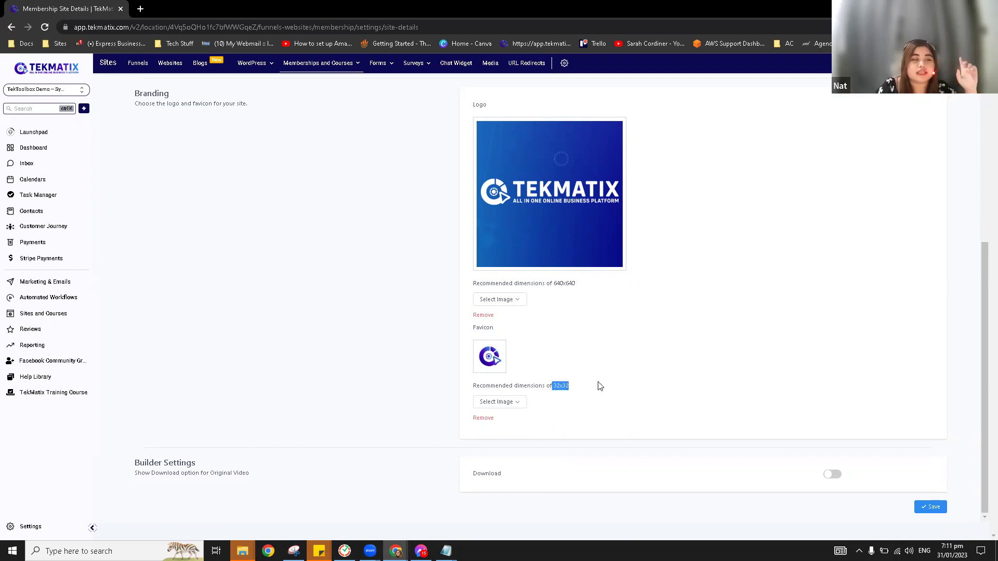
{"action": "left_click", "coordinate": [656, 347]}
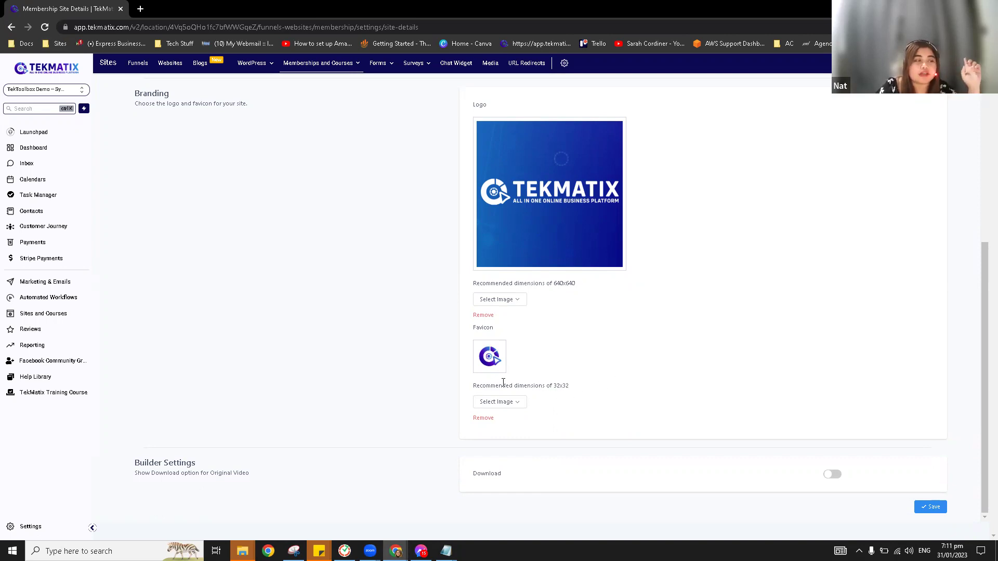
Turn the Download option for original videos on and back off in Builder Settings, and save the site details
{"action": "triple_click", "coordinate": [164, 471]}
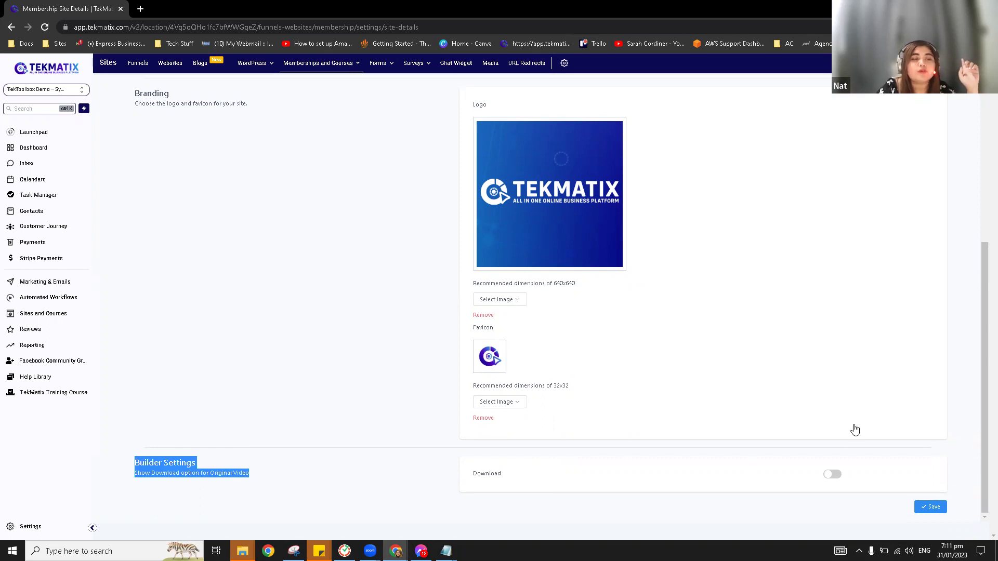
{"action": "left_click", "coordinate": [848, 475]}
{"action": "left_click", "coordinate": [835, 476]}
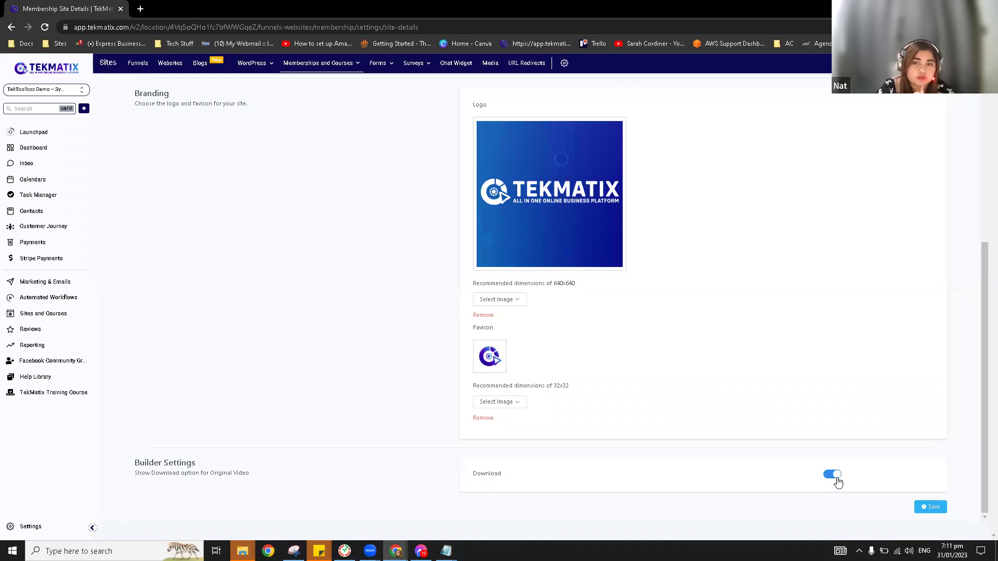
{"action": "left_click", "coordinate": [835, 480]}
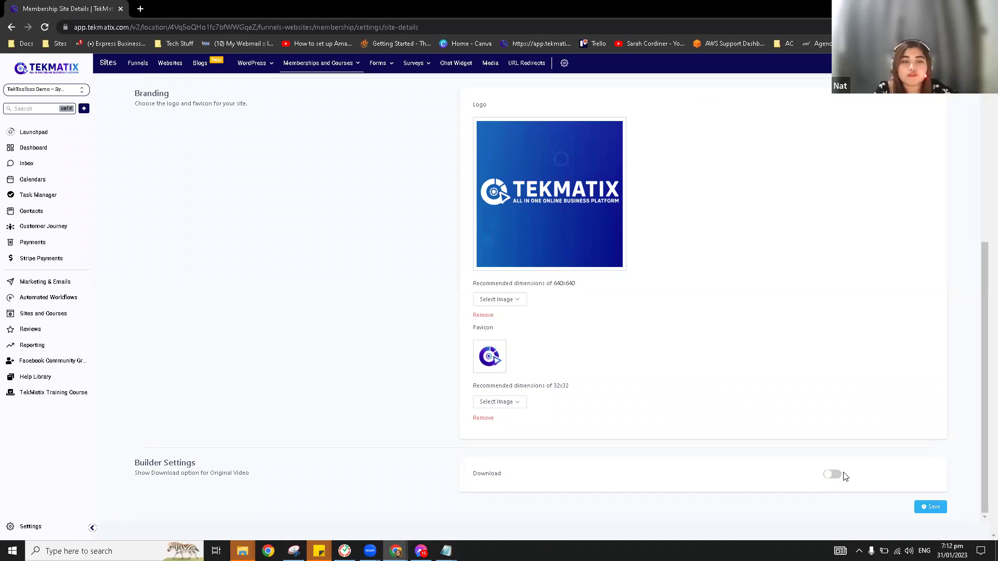
{"action": "left_click", "coordinate": [937, 511]}
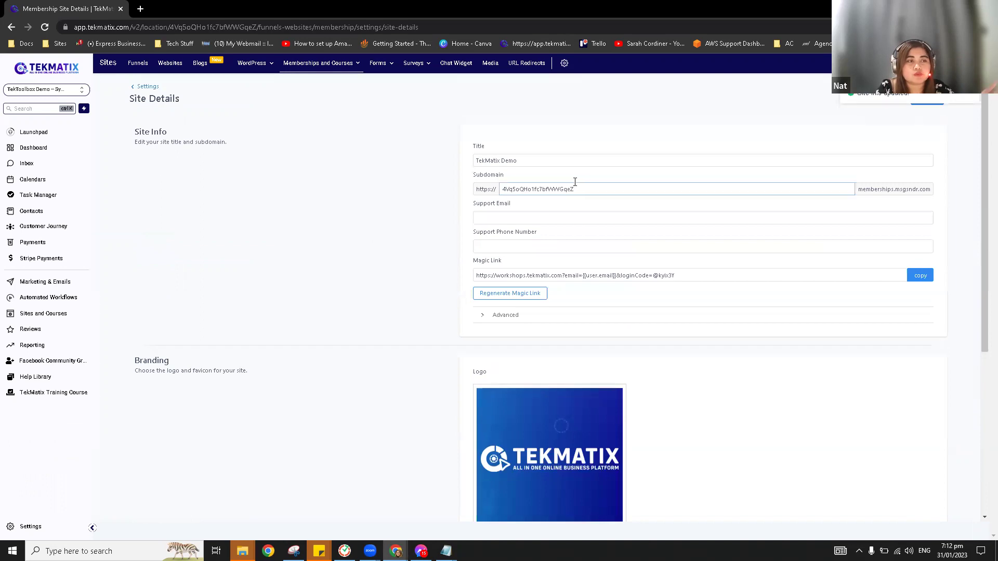
Highlight the membership site's subdomain and open the Custom Domains settings from the membership settings overview
{"action": "left_click_drag", "start_coordinate": [605, 188], "coordinate": [494, 196]}
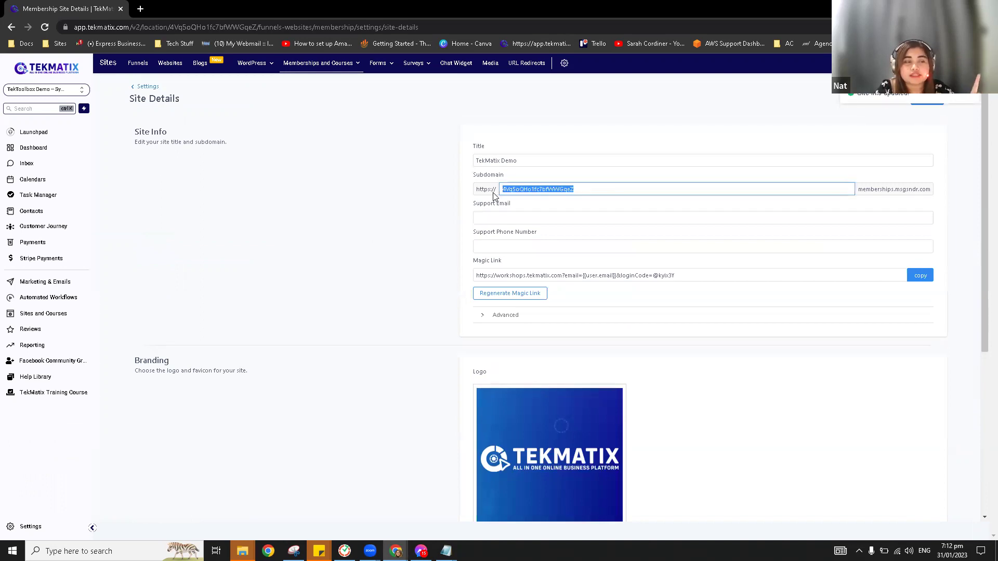
{"action": "left_click", "coordinate": [148, 87]}
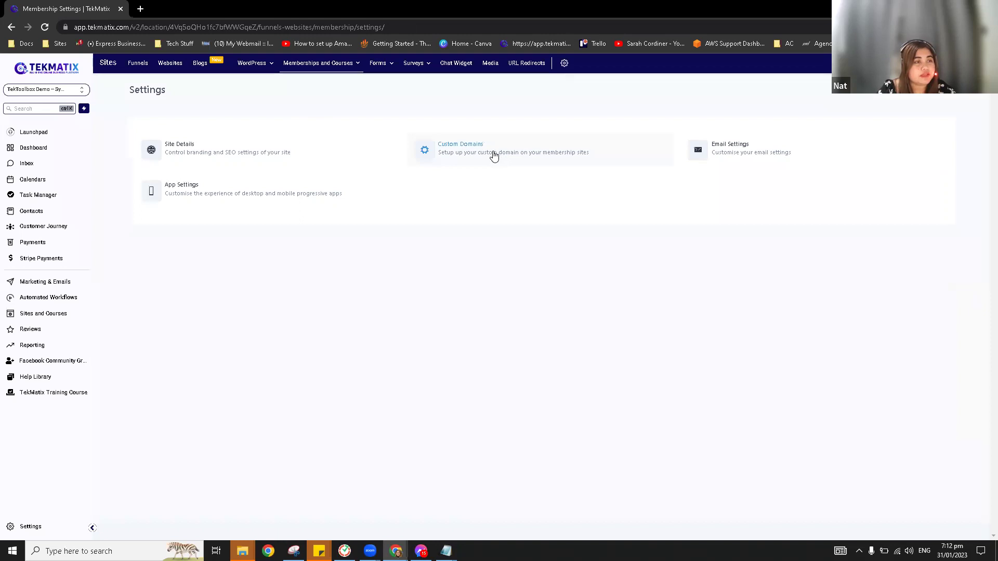
{"action": "left_click", "coordinate": [494, 156]}
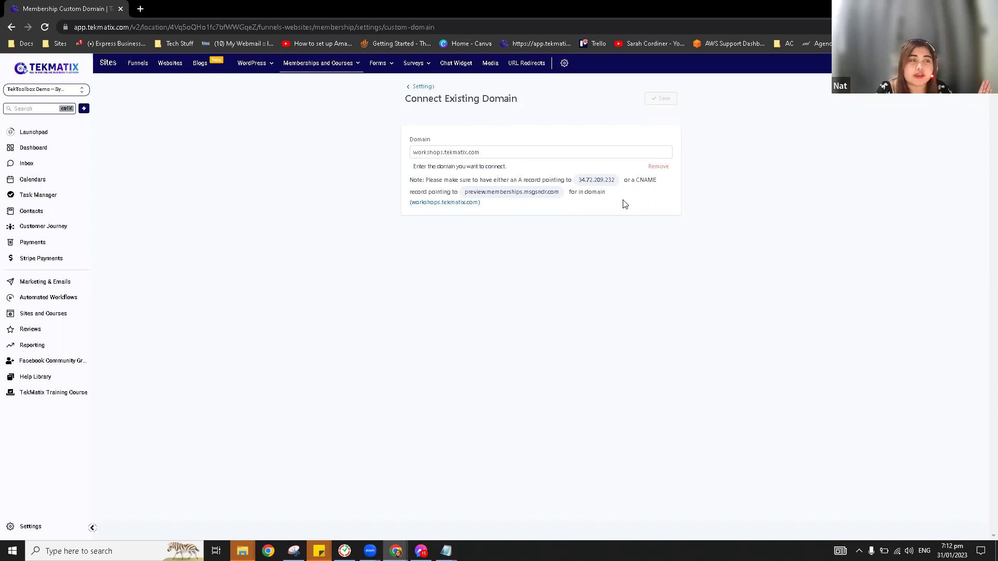
Examine the required A record and CNAME targets for the connected domain by highlighting each one
{"action": "left_click_drag", "start_coordinate": [578, 180], "coordinate": [616, 185]}
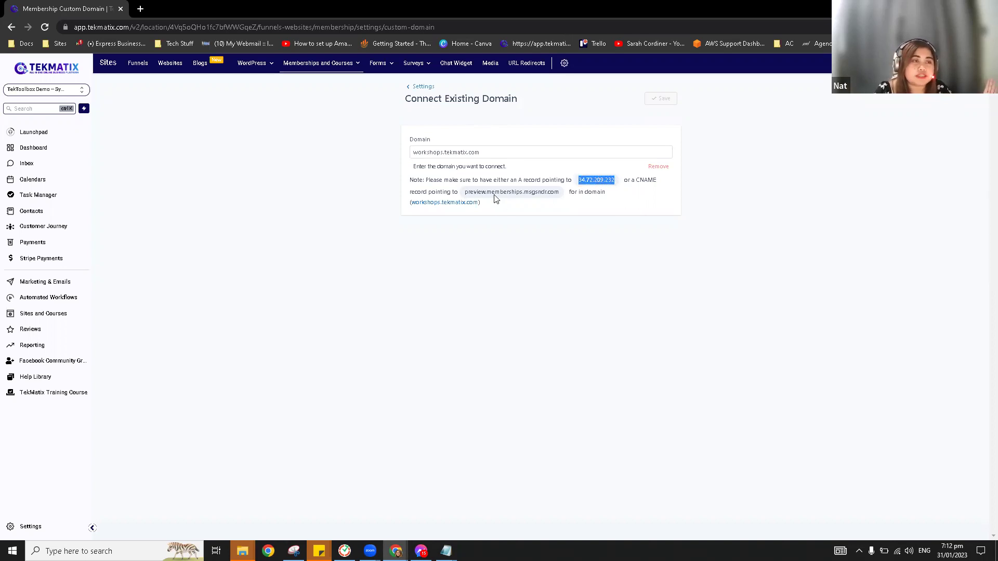
{"action": "left_click", "coordinate": [466, 192]}
{"action": "left_click_drag", "start_coordinate": [466, 192], "coordinate": [563, 198]}
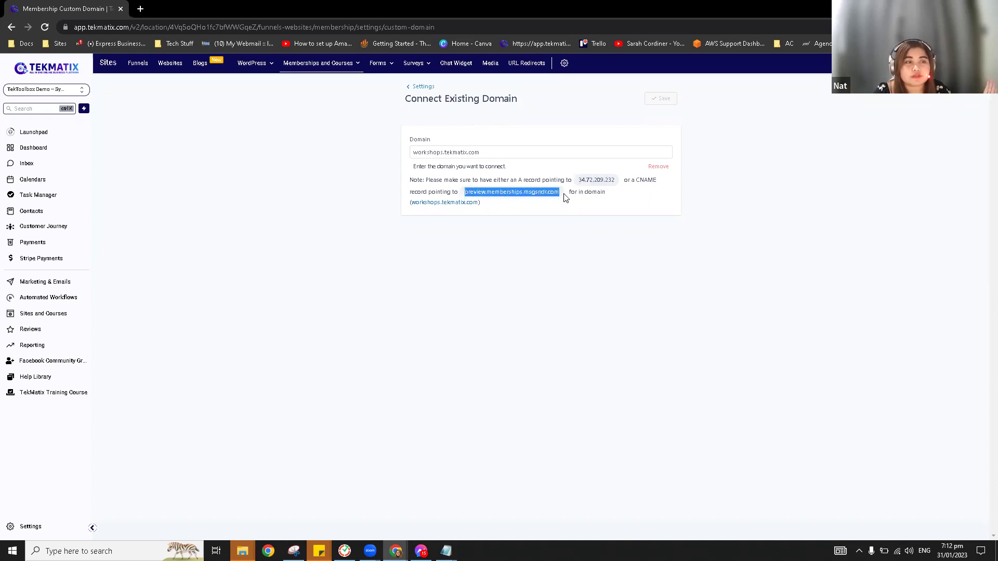
{"action": "left_click", "coordinate": [559, 212]}
Highlight parts of the connected domain and copy its "workshops.tekmatix" portion
{"action": "left_click_drag", "start_coordinate": [495, 151], "coordinate": [401, 156]}
{"action": "key", "text": "ctrl+c"}
{"action": "left_click_drag", "start_coordinate": [503, 152], "coordinate": [445, 155]}
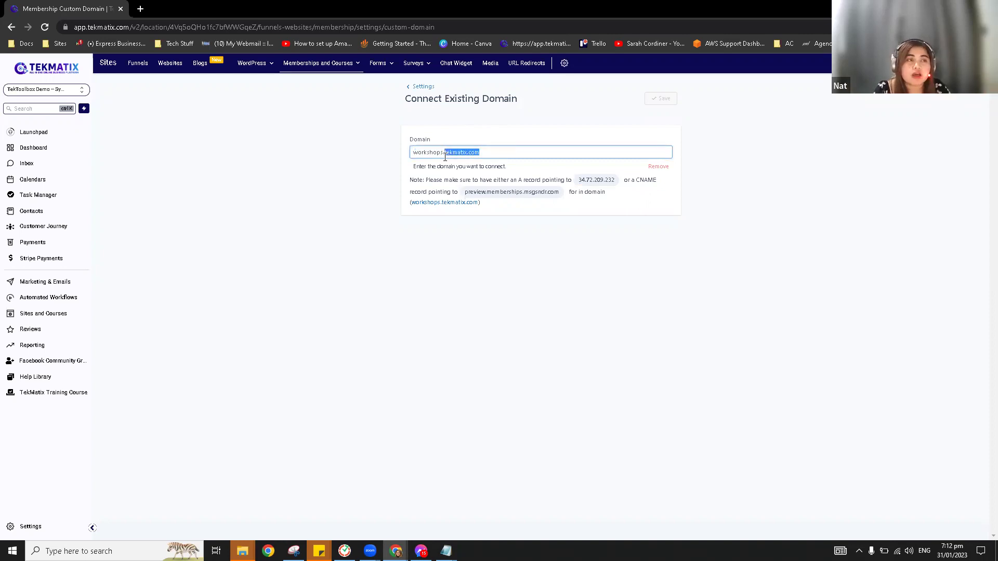
{"action": "left_click", "coordinate": [514, 150]}
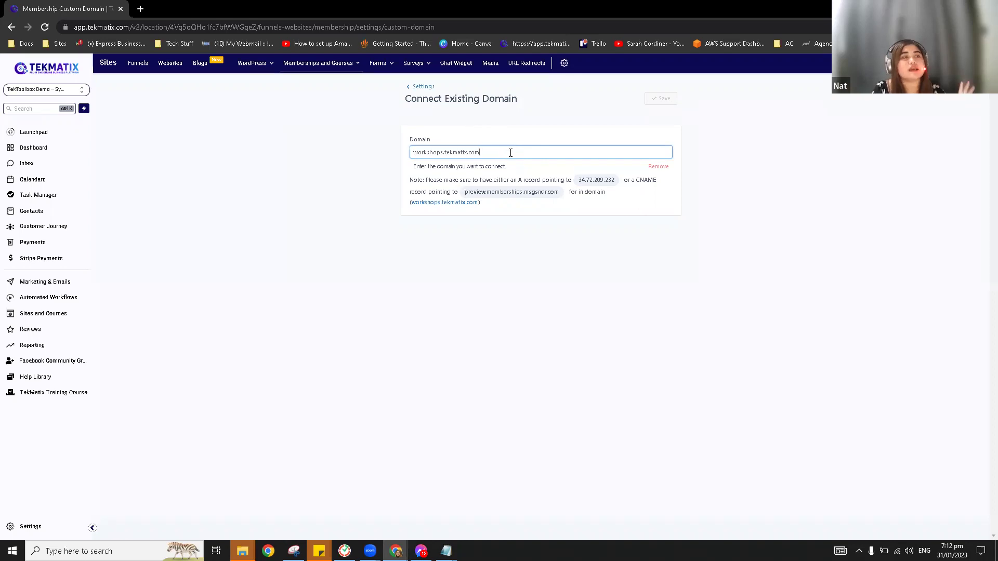
{"action": "left_click_drag", "start_coordinate": [441, 152], "coordinate": [399, 156]}
{"action": "left_click", "coordinate": [445, 152]}
{"action": "left_click_drag", "start_coordinate": [468, 152], "coordinate": [407, 154]}
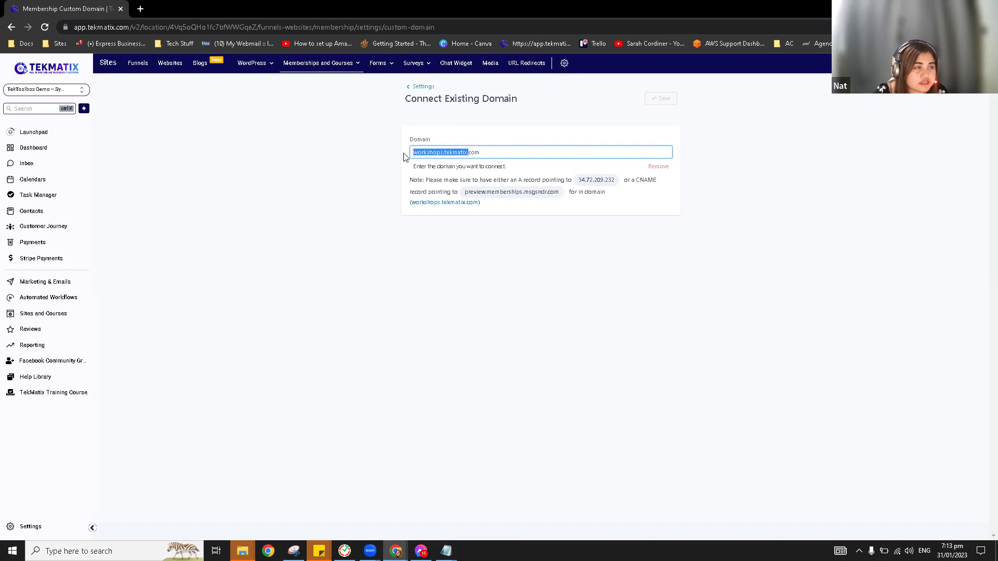
Return to Site Details, replace the subdomain with the copied "workshops.tekmatix", and save the site info
{"action": "left_click", "coordinate": [421, 87]}
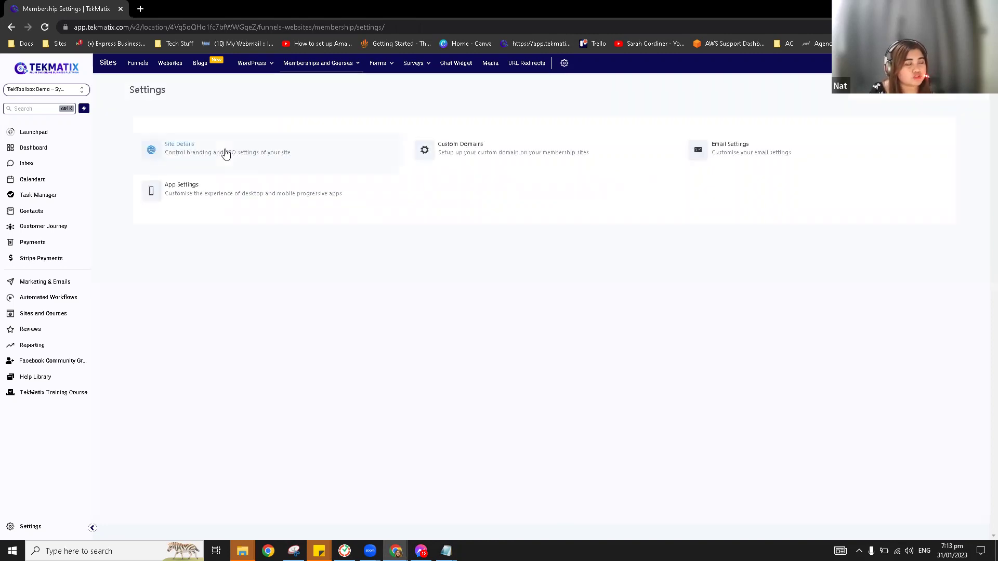
{"action": "left_click", "coordinate": [226, 154]}
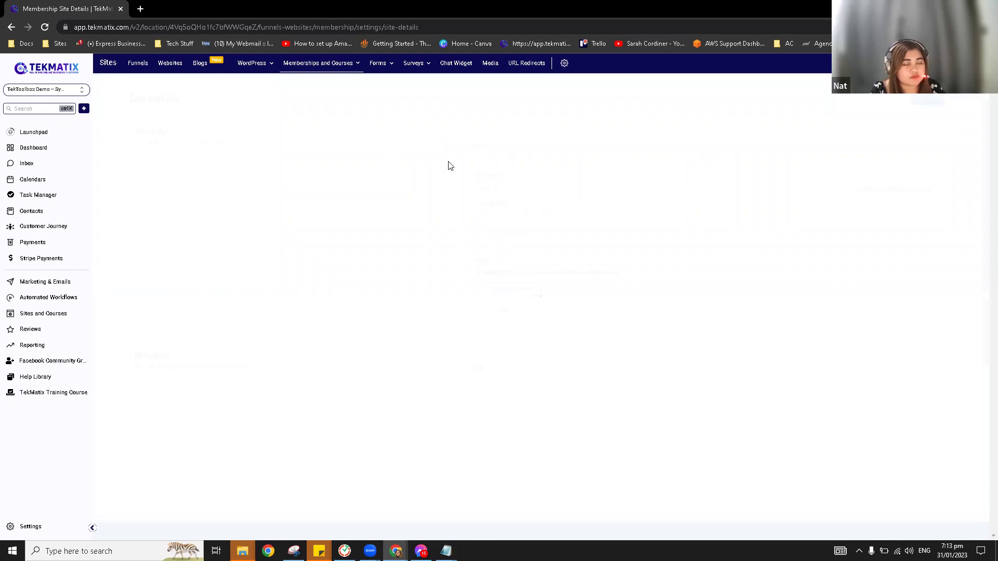
{"action": "left_click", "coordinate": [596, 188]}
{"action": "key", "text": "ctrl+a"}
{"action": "key", "text": "ctrl+v"}
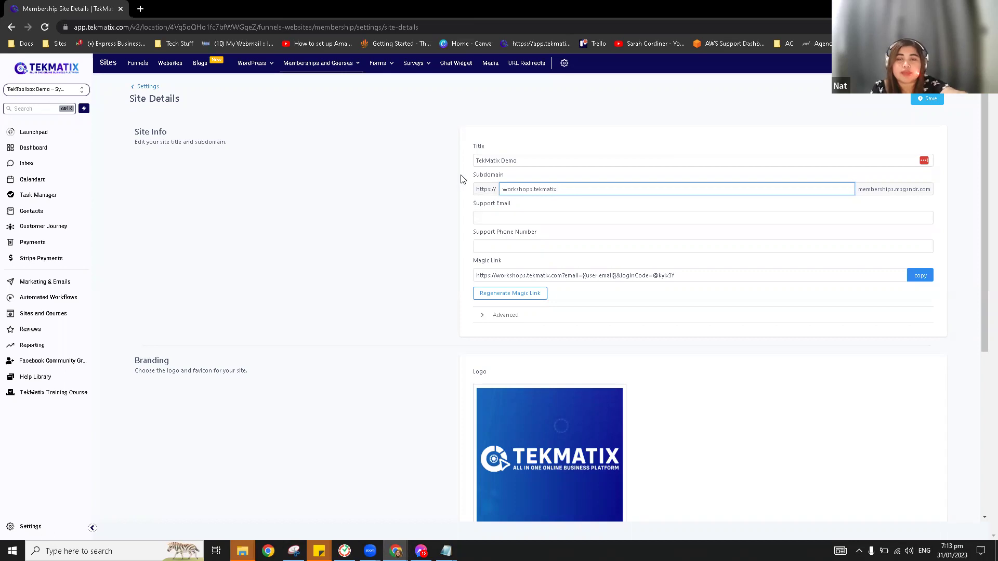
{"action": "left_click", "coordinate": [927, 100]}
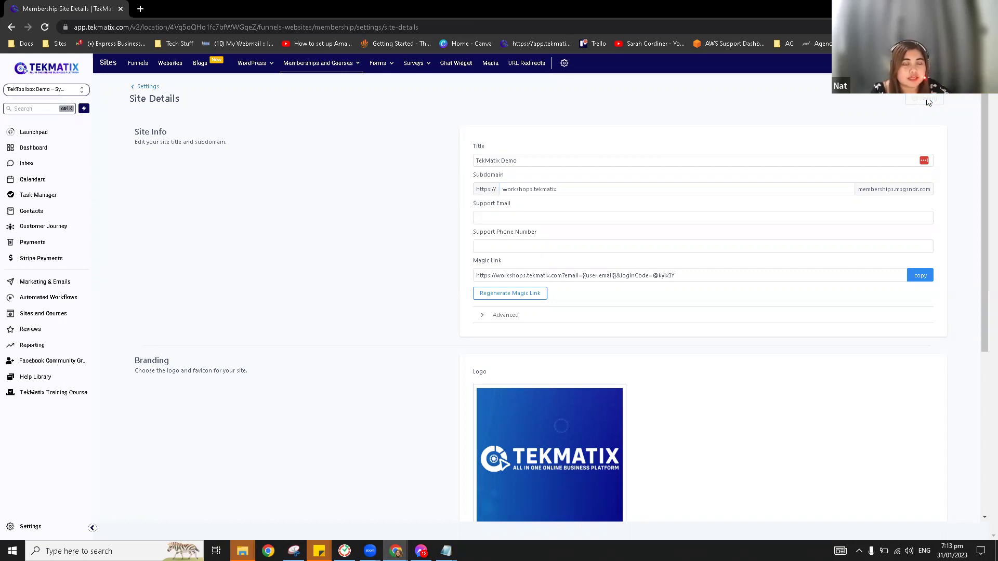
{"action": "left_click", "coordinate": [607, 190]}
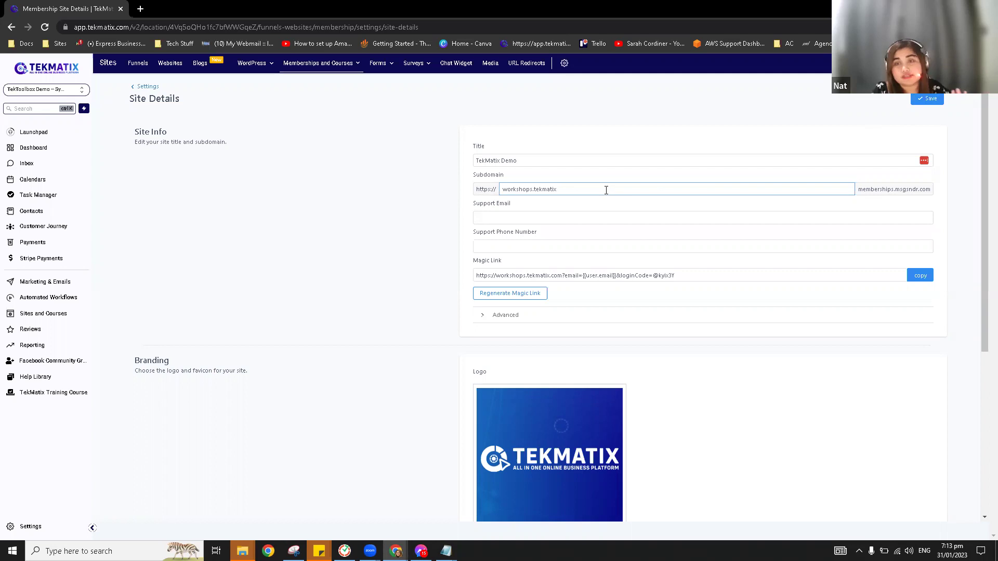
{"action": "left_click", "coordinate": [367, 130]}
Open the membership App Settings and examine the Enable PWA option, app name, icons and color palette
{"action": "left_click", "coordinate": [147, 87]}
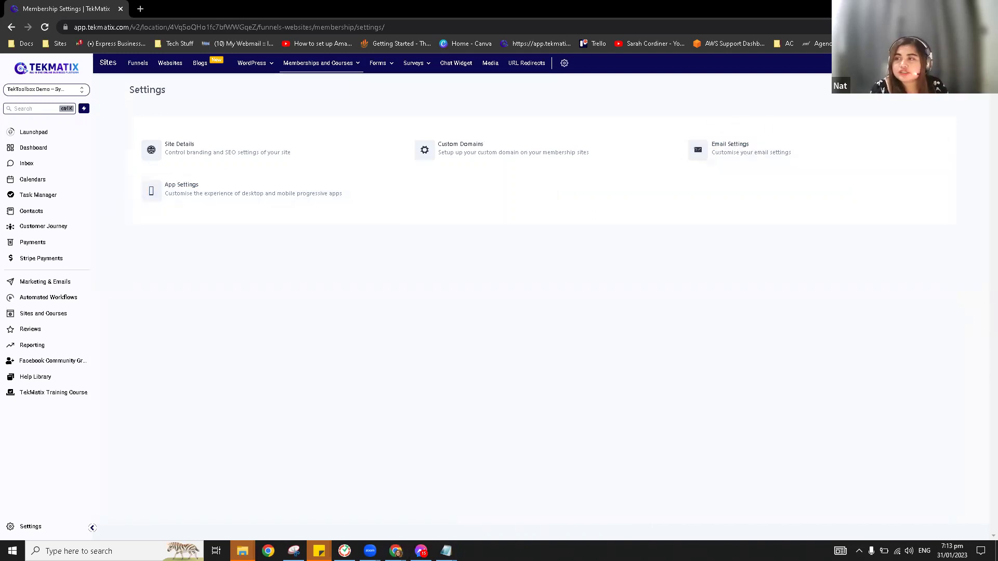
{"action": "left_click", "coordinate": [218, 192]}
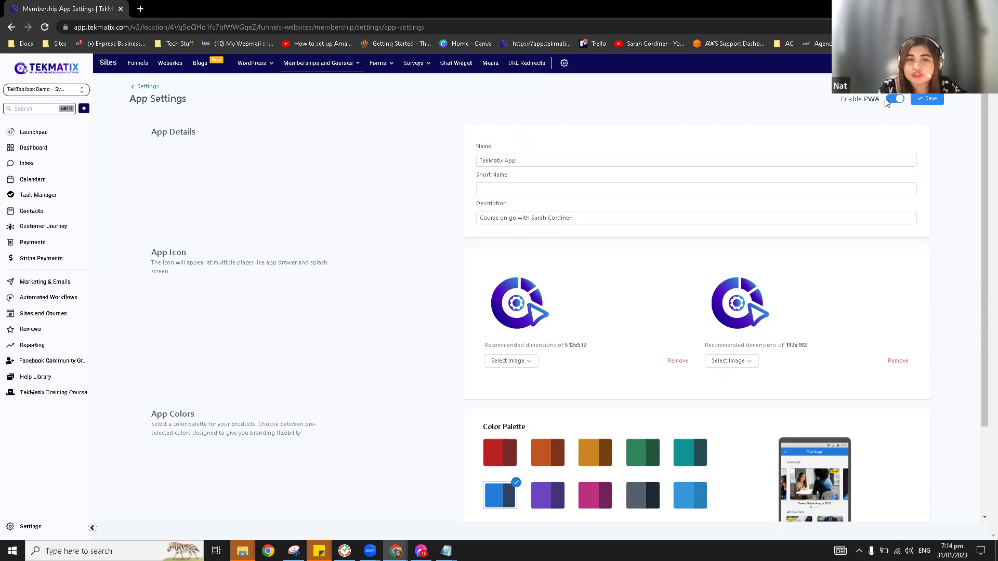
{"action": "left_click_drag", "start_coordinate": [831, 102], "coordinate": [878, 101]}
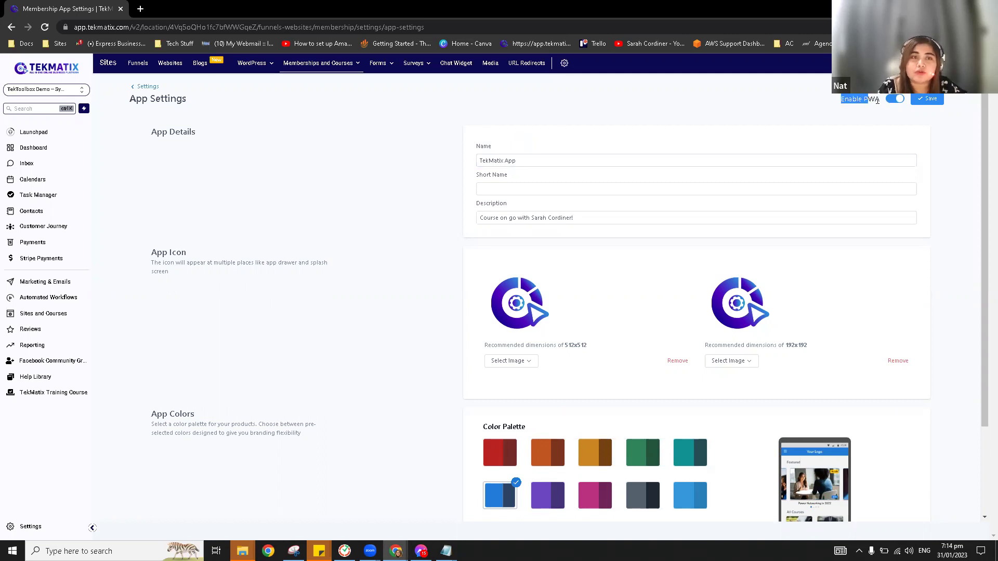
{"action": "left_click", "coordinate": [526, 160]}
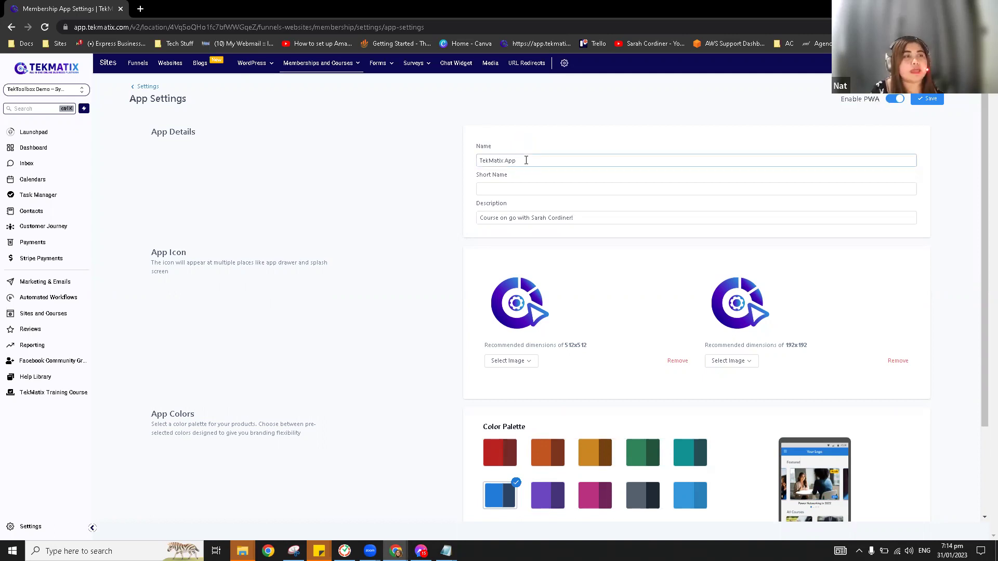
{"action": "left_click_drag", "start_coordinate": [467, 147], "coordinate": [460, 166]}
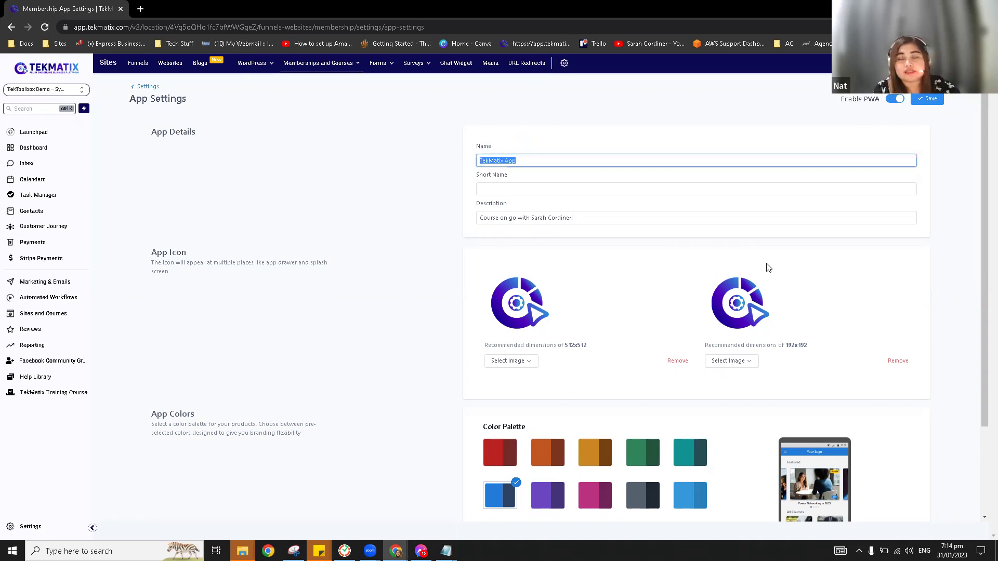
{"action": "scroll", "coordinate": [768, 276], "scroll_direction": "down", "scroll_amount": 2}
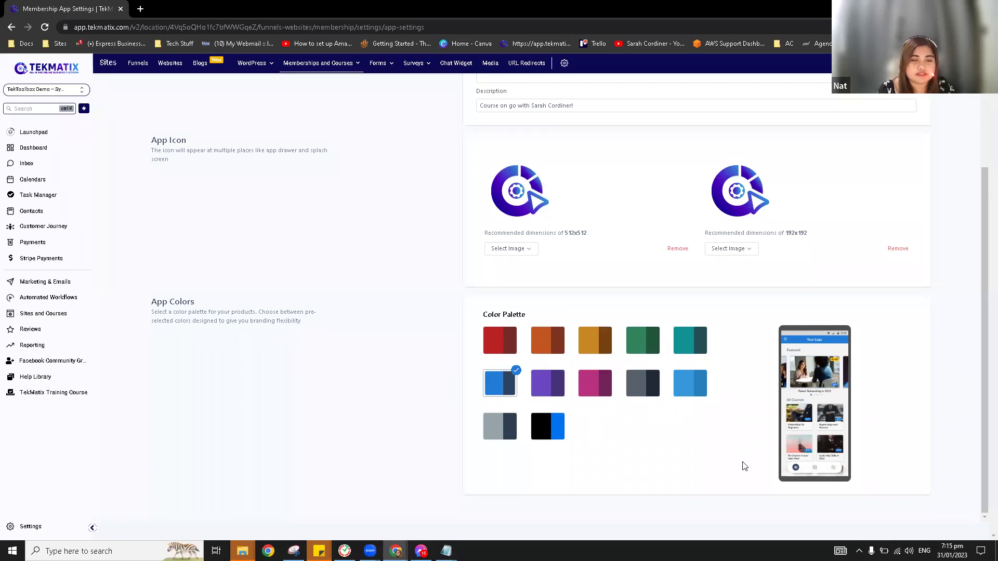
{"action": "scroll", "coordinate": [745, 464], "scroll_direction": "up", "scroll_amount": 2}
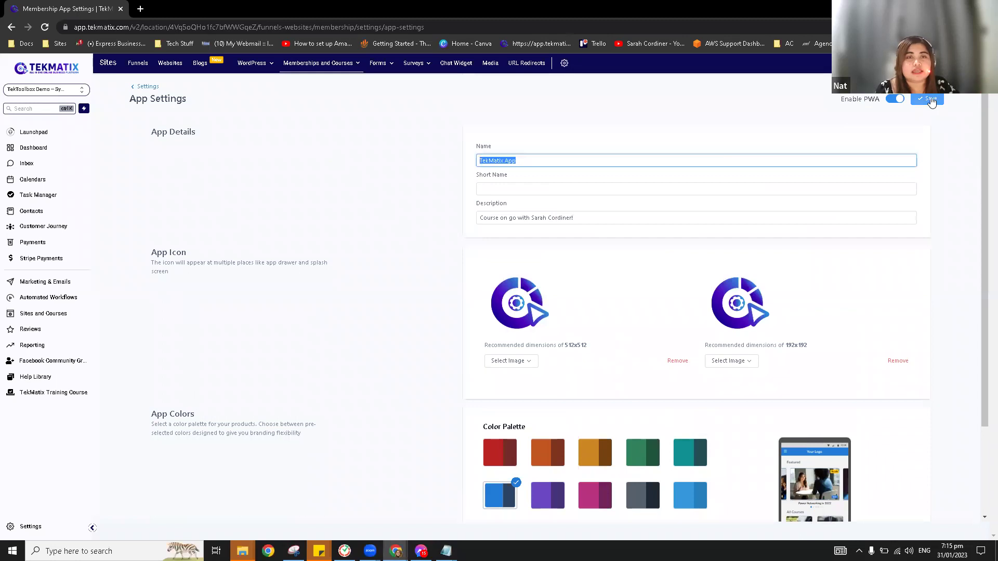
Save the app settings, and open the Help page of the tekmatix.com website in a separate browser tab
{"action": "left_click", "coordinate": [931, 100]}
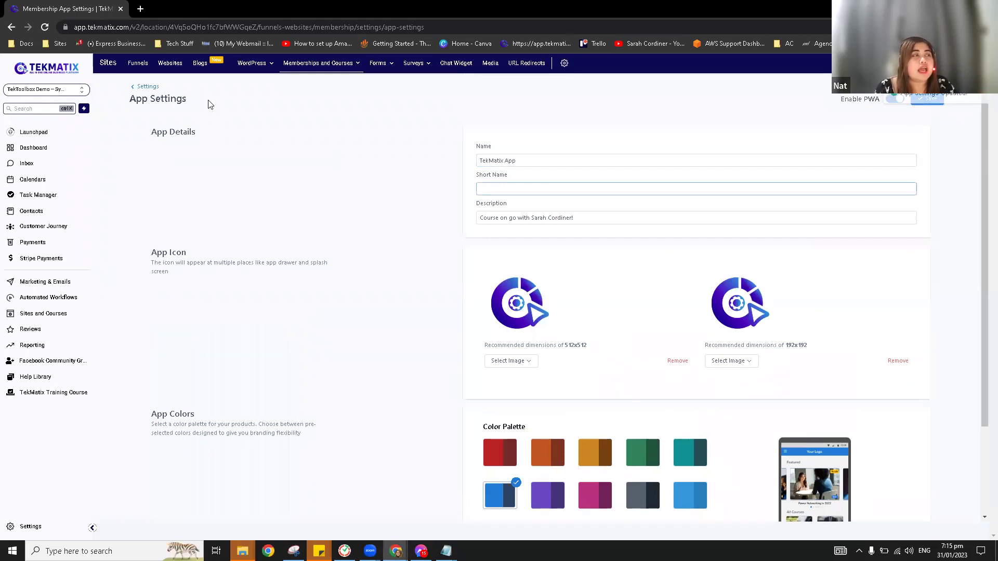
{"action": "left_click", "coordinate": [140, 9]}
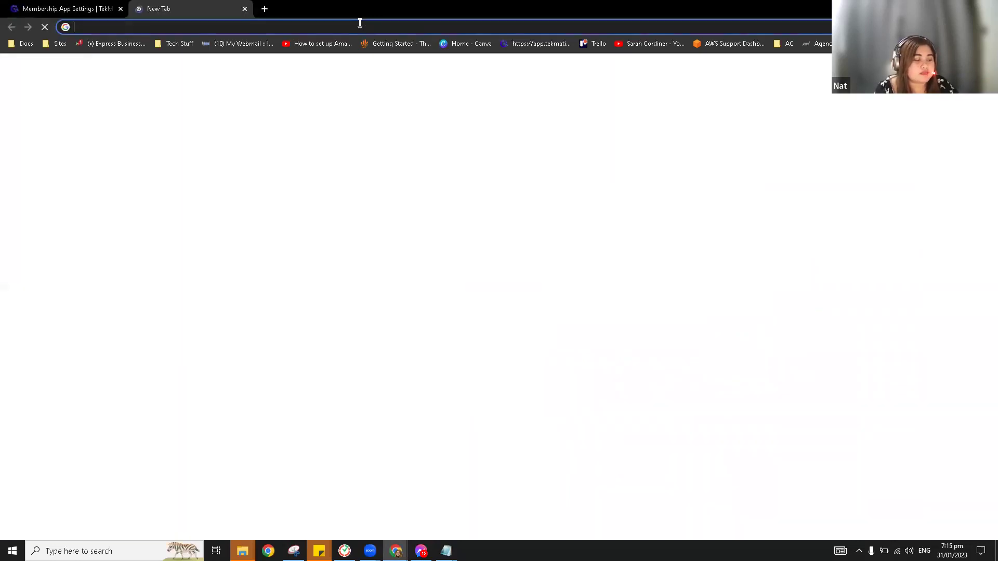
{"action": "type", "text": "www."}
{"action": "key", "text": "Down"}
{"action": "key", "text": "Down"}
{"action": "key", "text": "Return"}
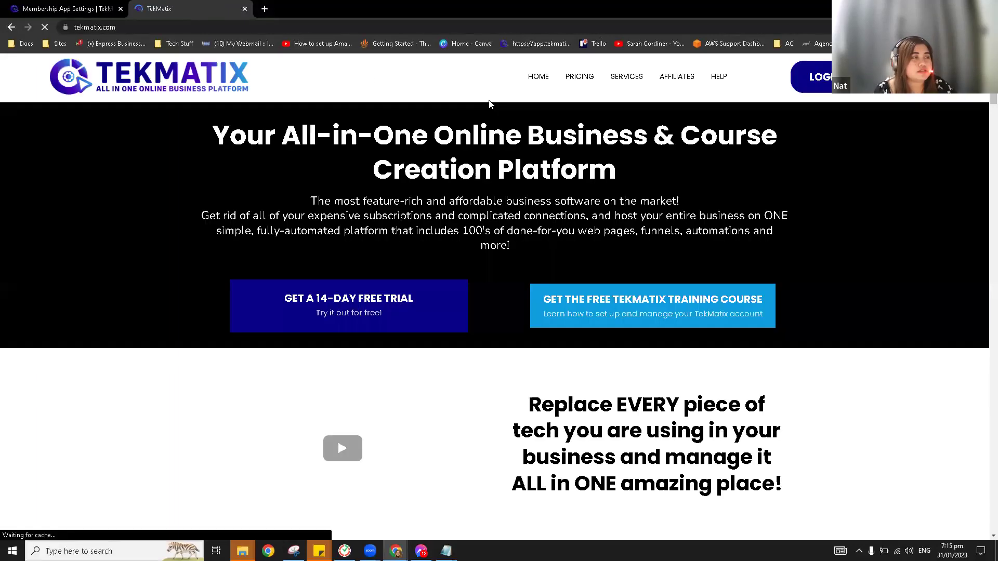
{"action": "left_click", "coordinate": [717, 77]}
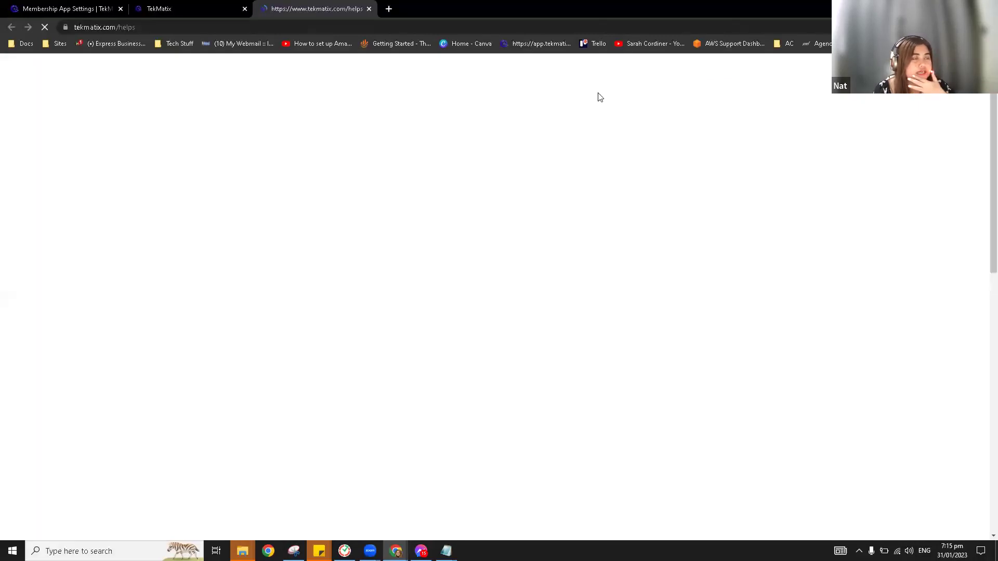
{"action": "left_click", "coordinate": [243, 8]}
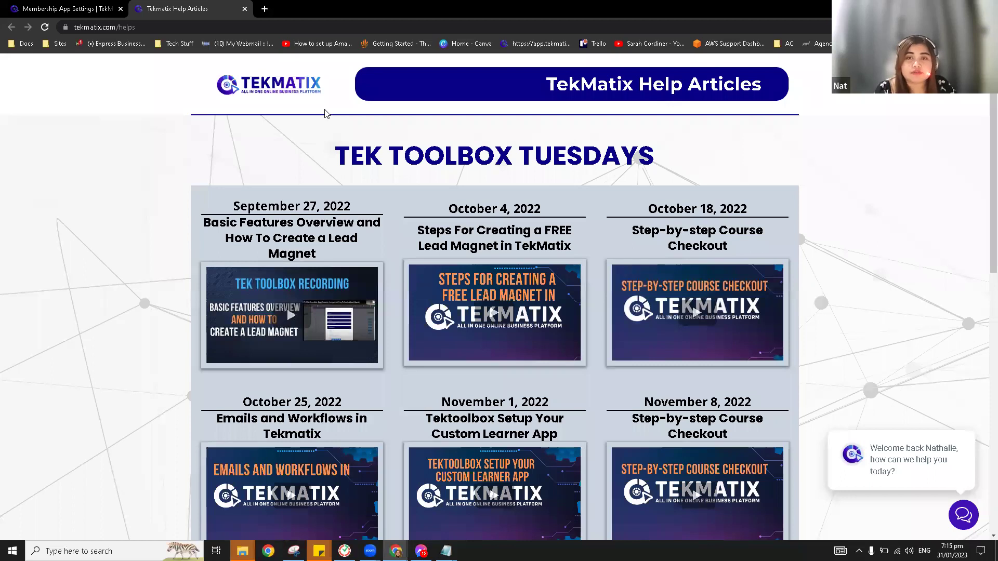
Find the "Setup Your Custom Learner App" article under the Memberships and Courses help topic, view it and close it
{"action": "scroll", "coordinate": [303, 242], "scroll_direction": "down", "scroll_amount": 4}
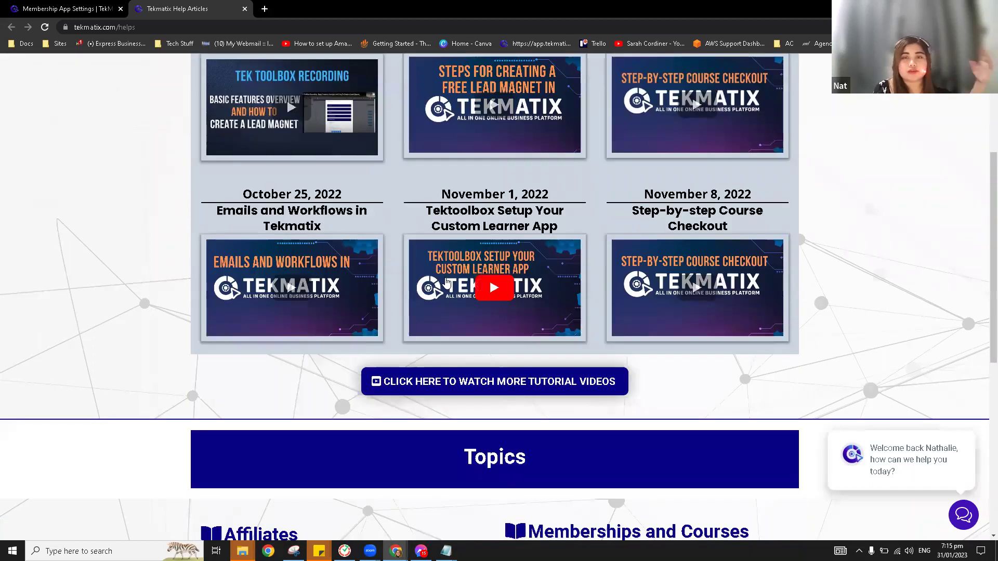
{"action": "scroll", "coordinate": [446, 280], "scroll_direction": "down", "scroll_amount": 7}
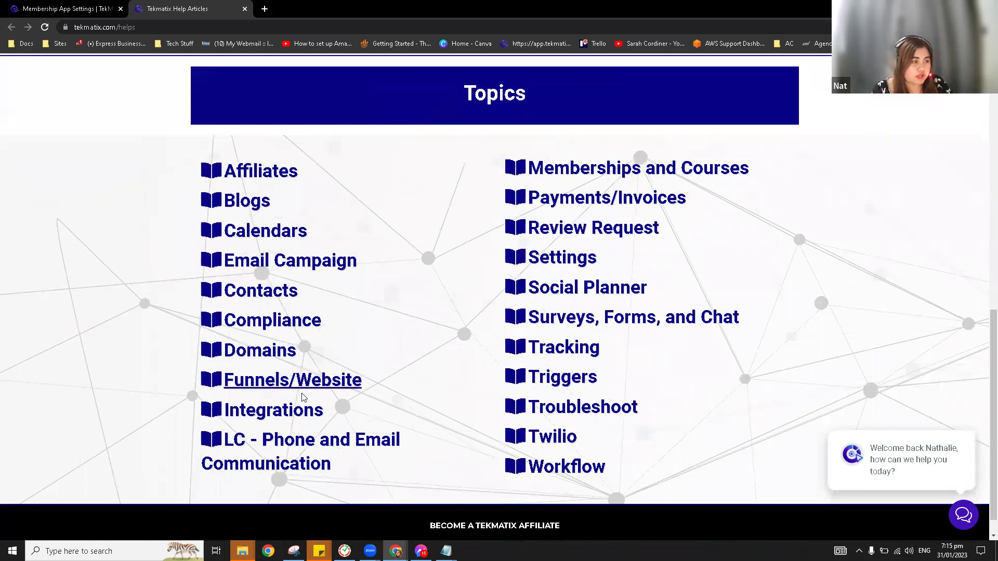
{"action": "left_click", "coordinate": [599, 172]}
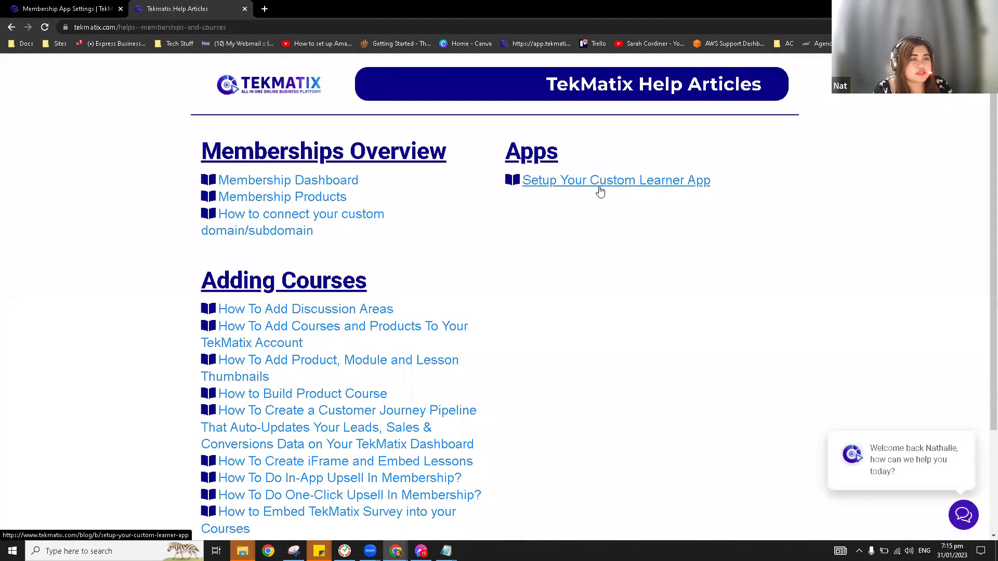
{"action": "left_click", "coordinate": [673, 182]}
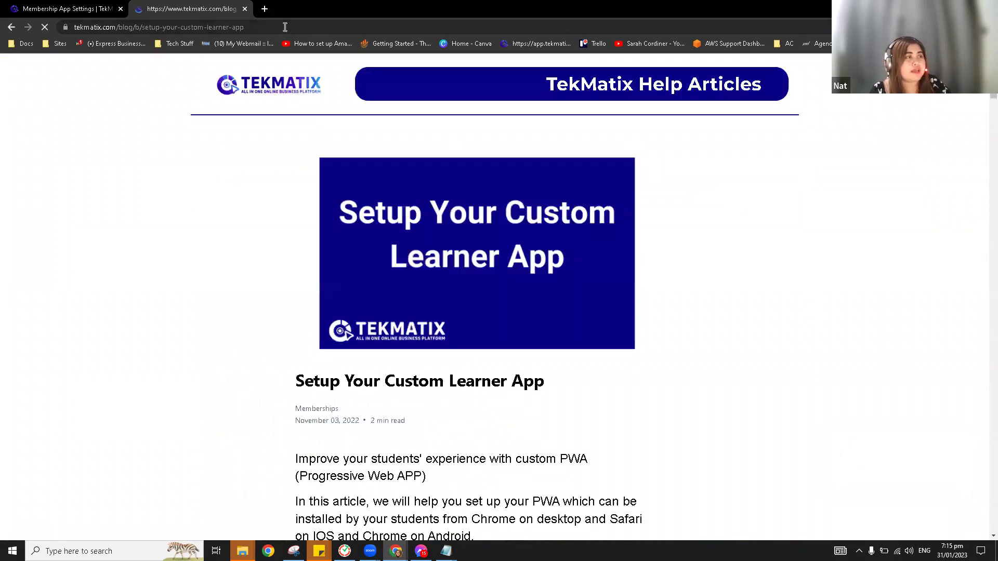
{"action": "left_click", "coordinate": [285, 27]}
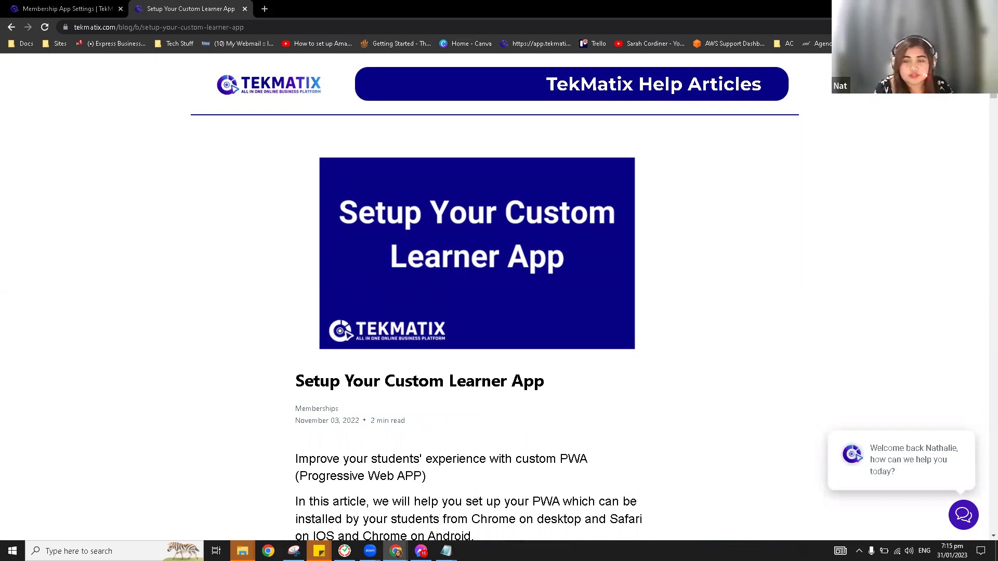
{"action": "left_click", "coordinate": [245, 9]}
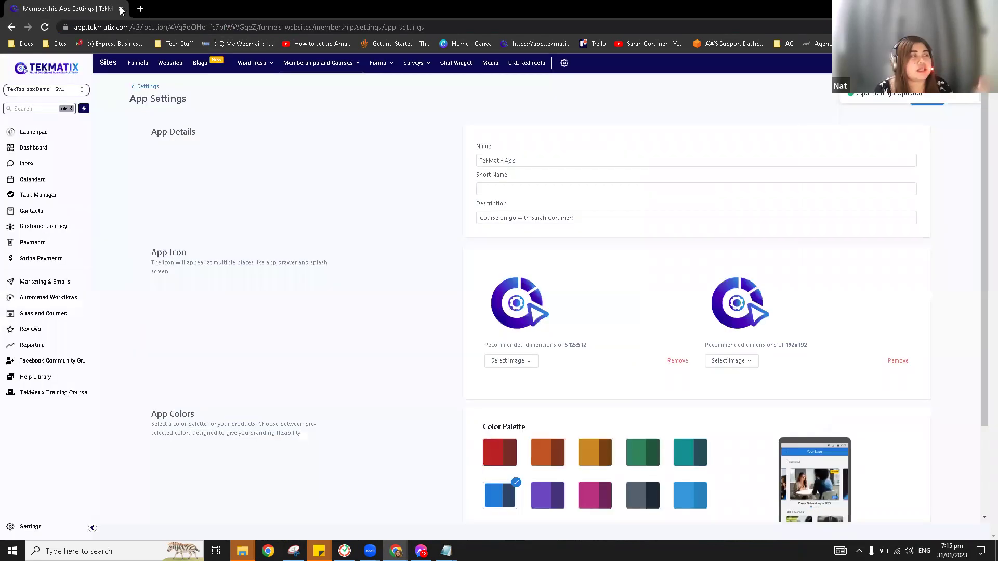
Open the membership Email Settings and examine the templates available for the welcome email, keeping "Welcome to your course!"
{"action": "left_click", "coordinate": [148, 87]}
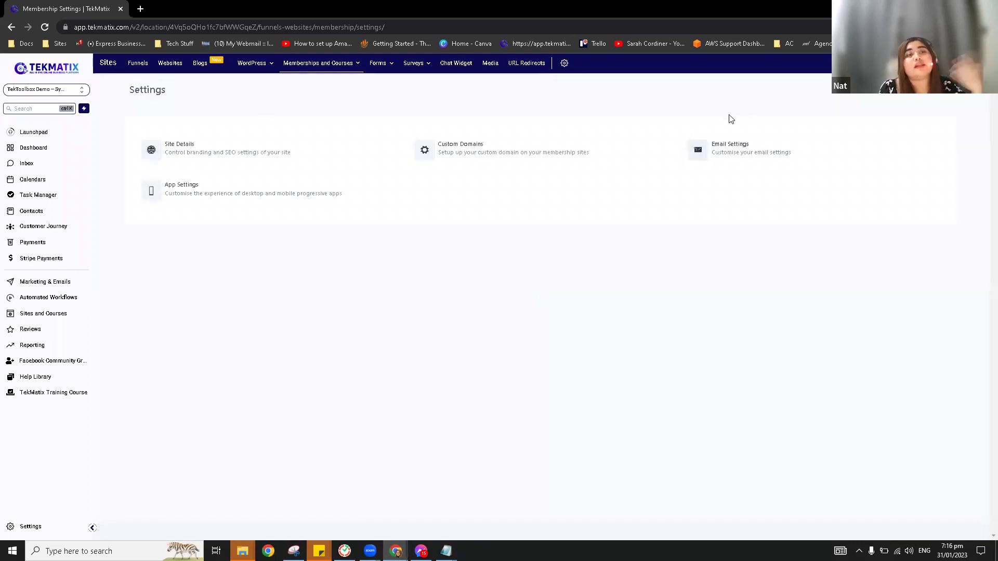
{"action": "left_click", "coordinate": [736, 156]}
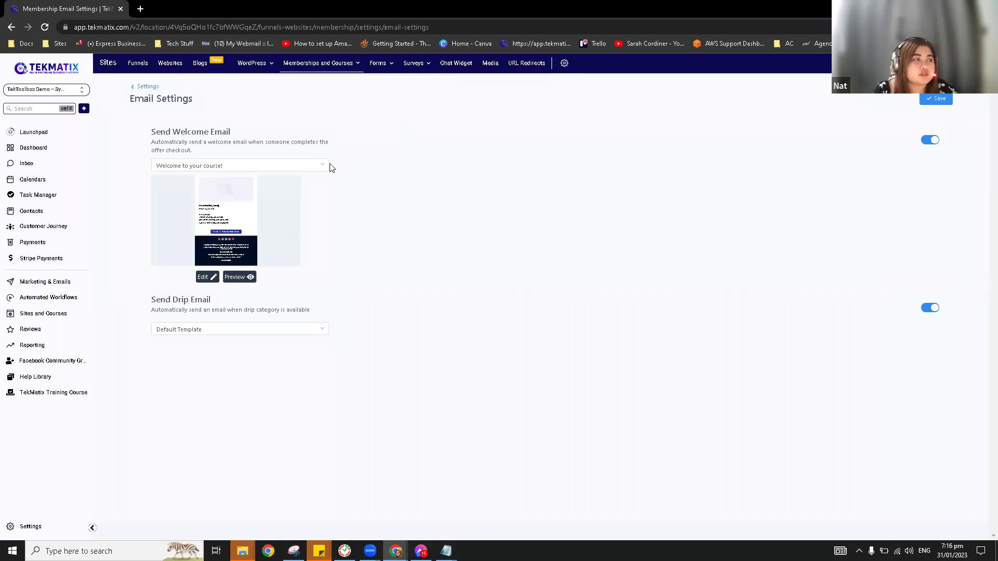
{"action": "left_click", "coordinate": [315, 169]}
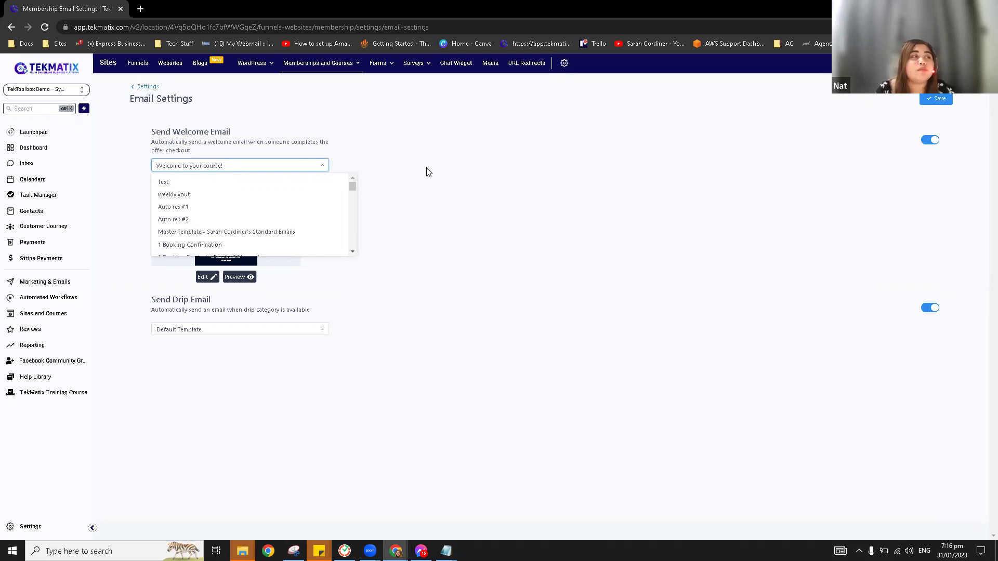
{"action": "left_click", "coordinate": [574, 138]}
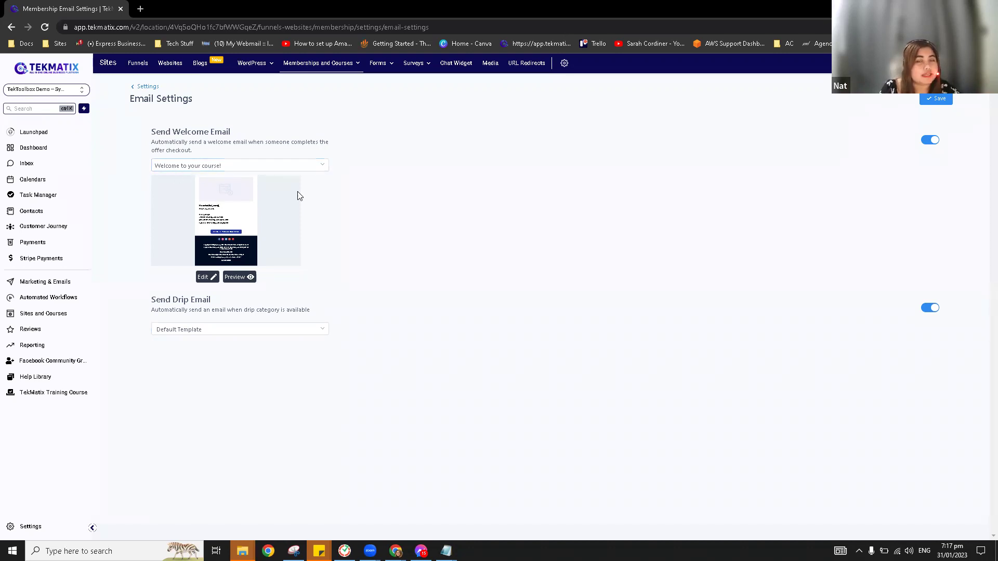
Preview the "Welcome to your course!" email and compare it with the Email Settings page
{"action": "left_click", "coordinate": [239, 277]}
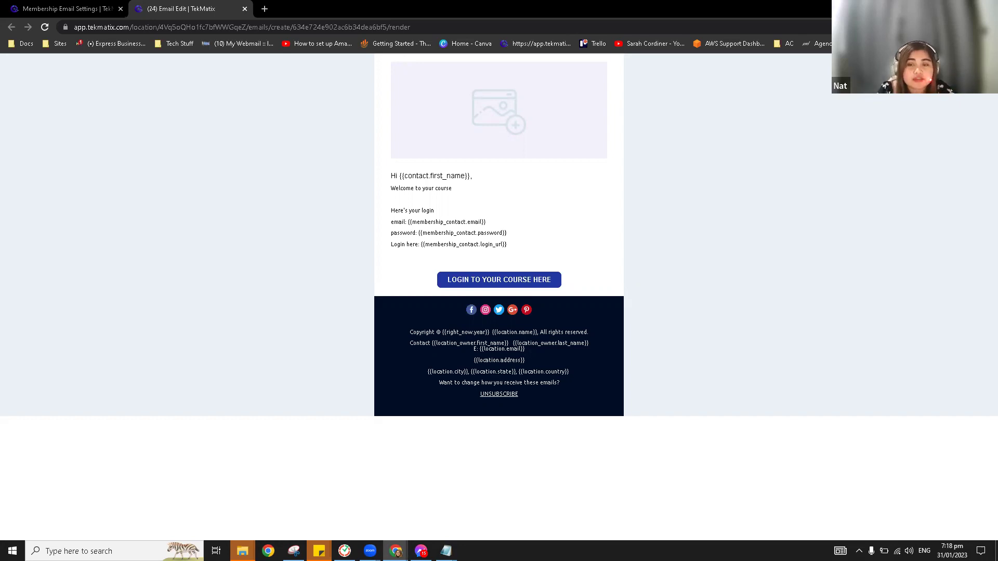
{"action": "left_click", "coordinate": [66, 6]}
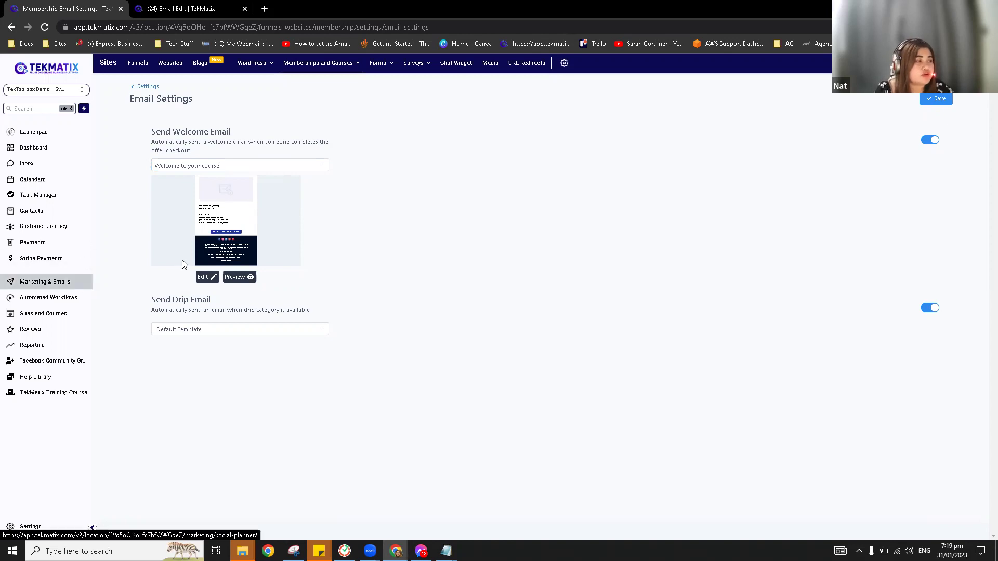
{"action": "left_click", "coordinate": [206, 5]}
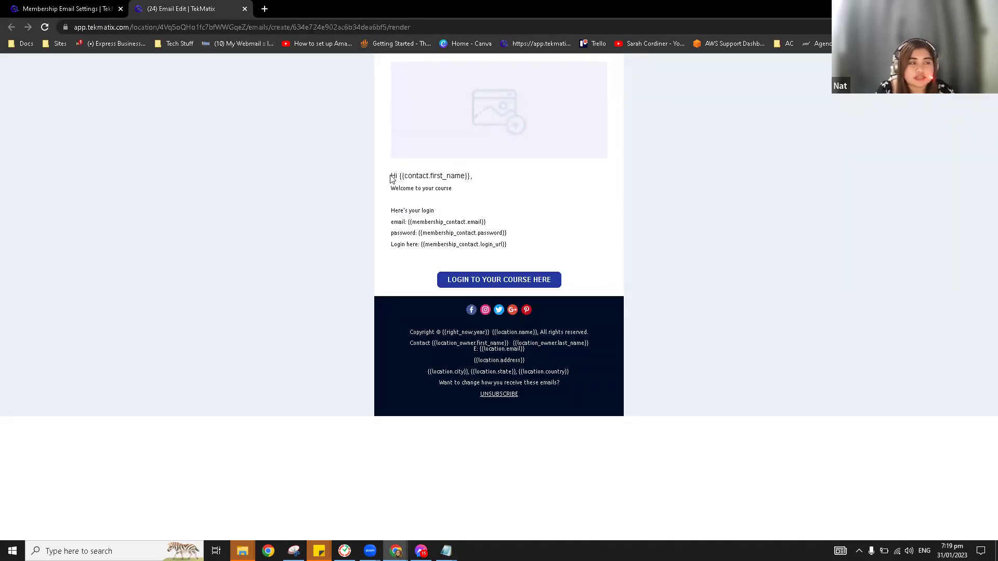
{"action": "left_click", "coordinate": [57, 7]}
{"action": "left_click", "coordinate": [183, 7]}
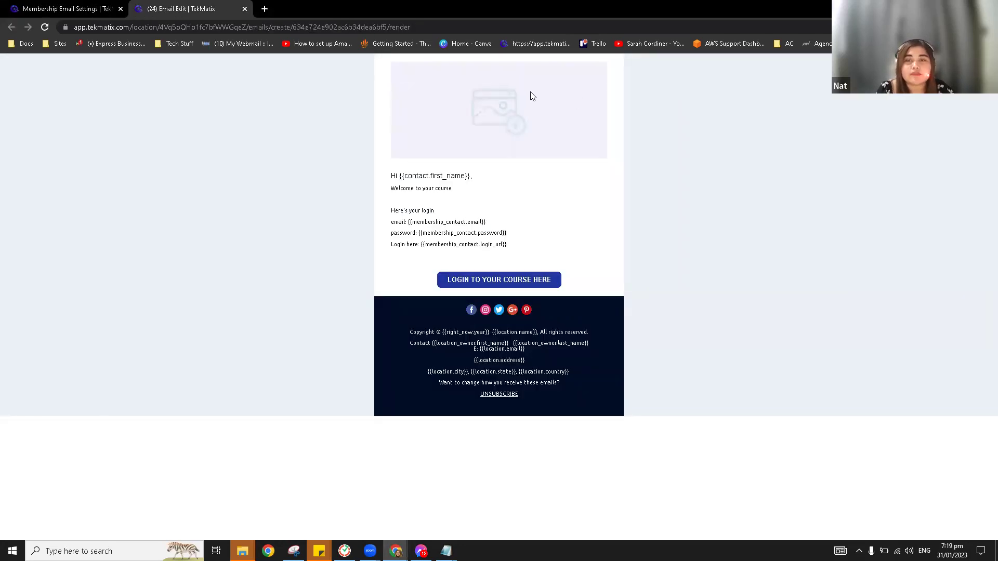
Examine the previewed email's greeting and its email, password and login URL merge fields by highlighting them
{"action": "left_click_drag", "start_coordinate": [392, 176], "coordinate": [490, 178]}
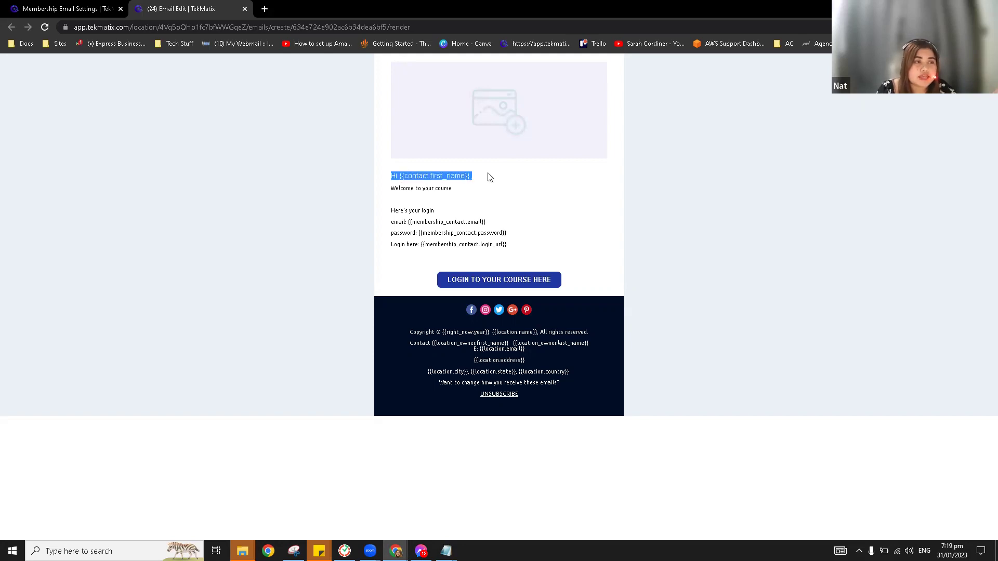
{"action": "left_click", "coordinate": [458, 193]}
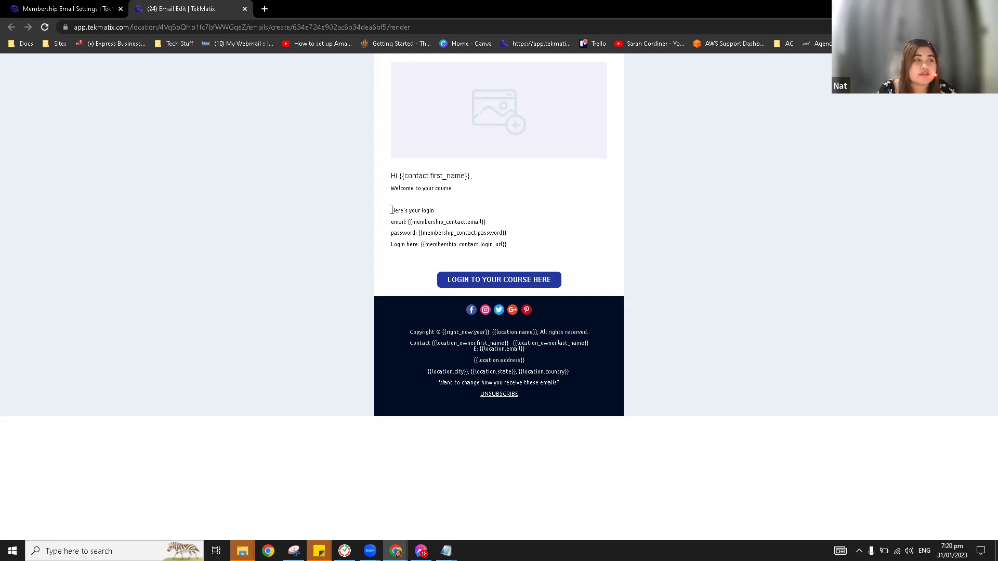
{"action": "left_click_drag", "start_coordinate": [390, 211], "coordinate": [417, 234]}
{"action": "left_click", "coordinate": [443, 230]}
{"action": "left_click", "coordinate": [522, 237]}
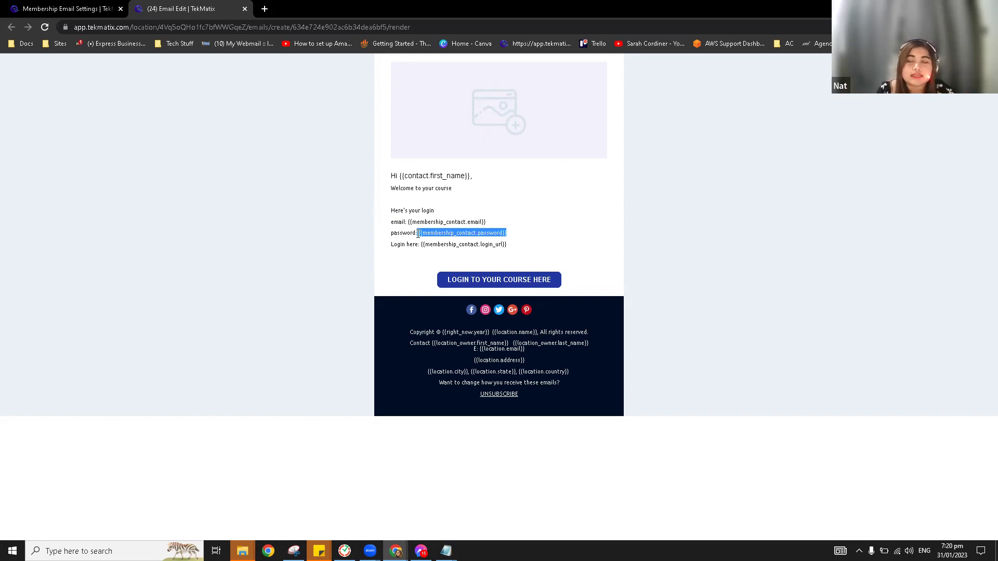
{"action": "left_click_drag", "start_coordinate": [421, 245], "coordinate": [524, 249]}
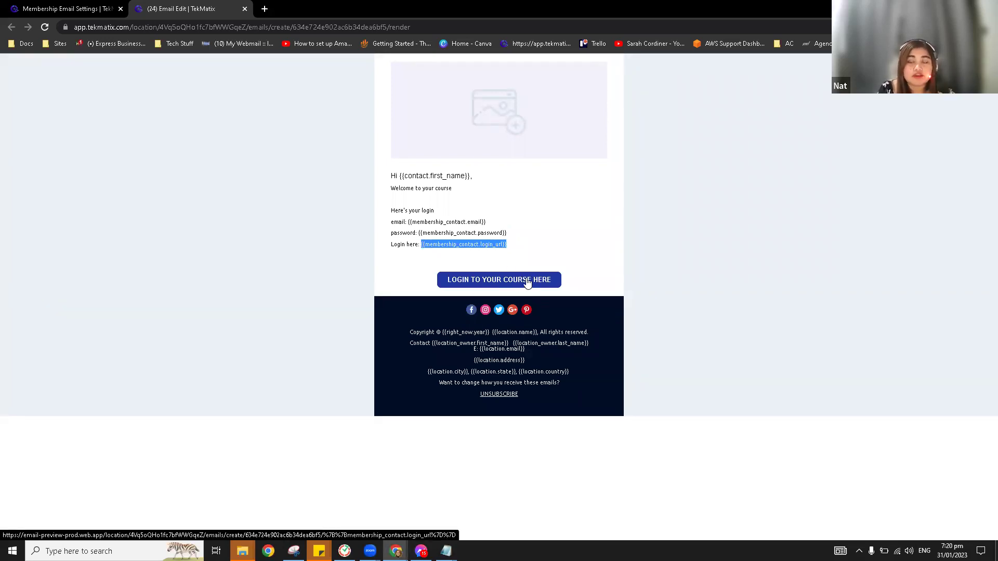
Search the marketing email templates for "welc" and open the "Welcome to your course!" template for editing
{"action": "left_click", "coordinate": [87, 6]}
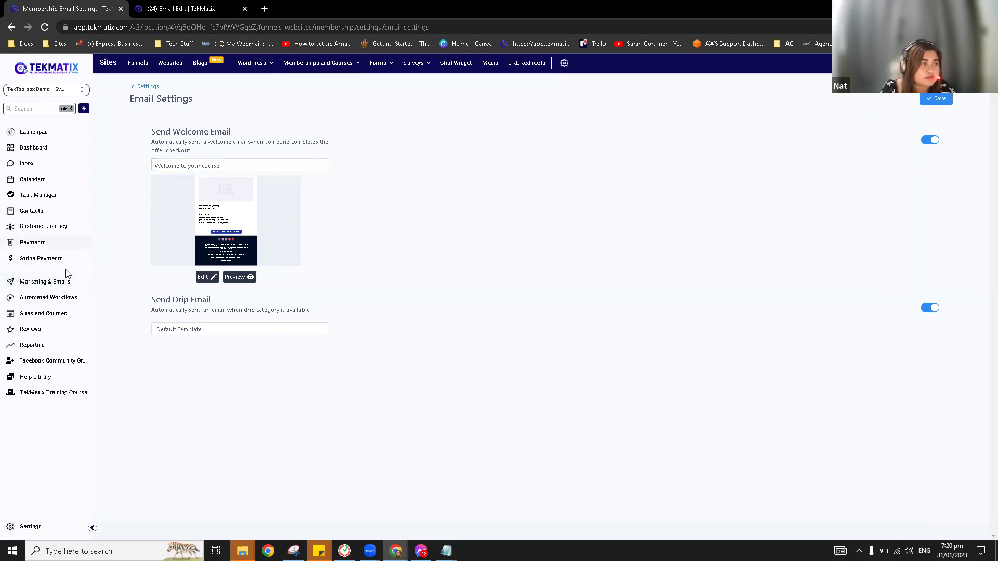
{"action": "left_click", "coordinate": [67, 283]}
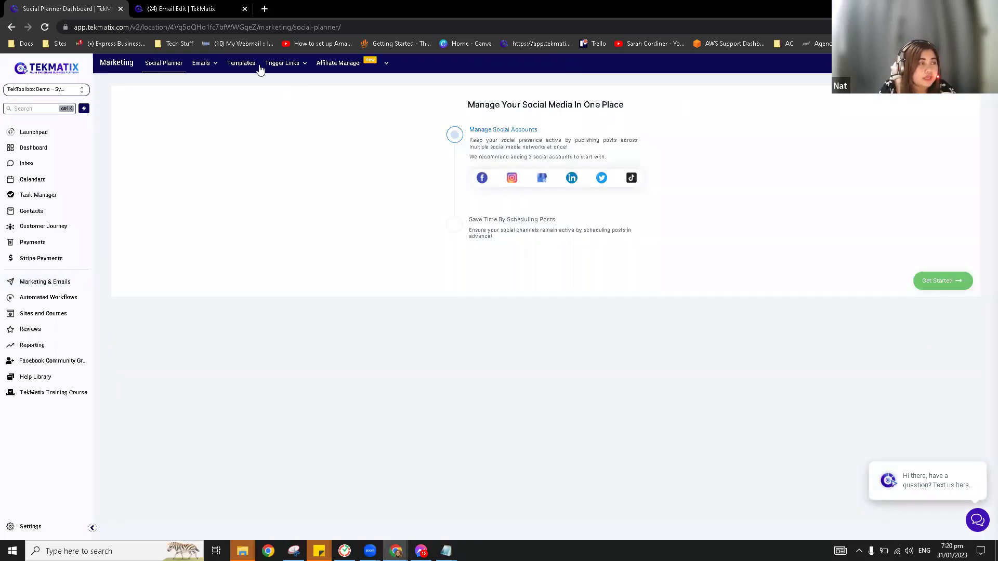
{"action": "left_click", "coordinate": [202, 62]}
{"action": "left_click", "coordinate": [201, 97]}
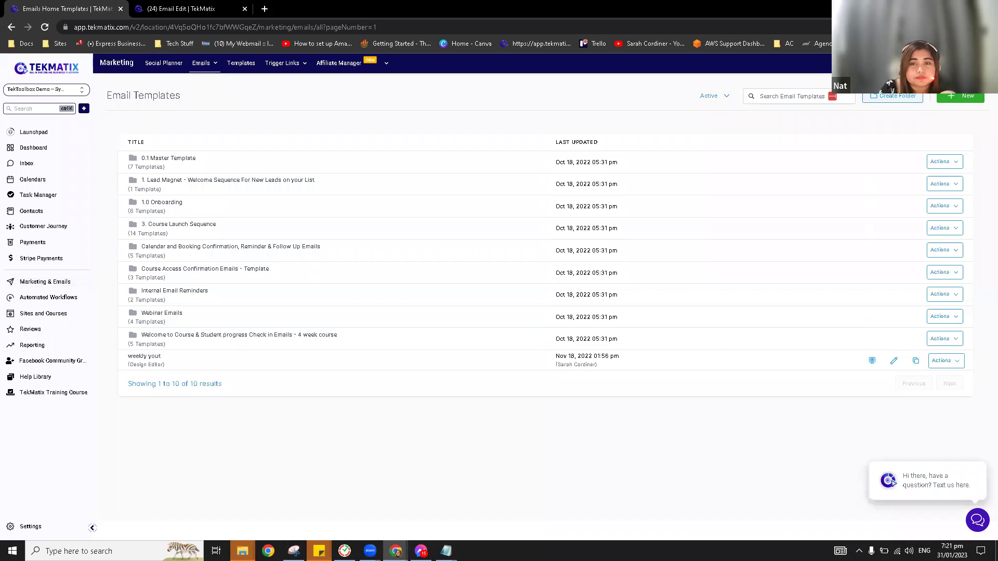
{"action": "left_click", "coordinate": [785, 97]}
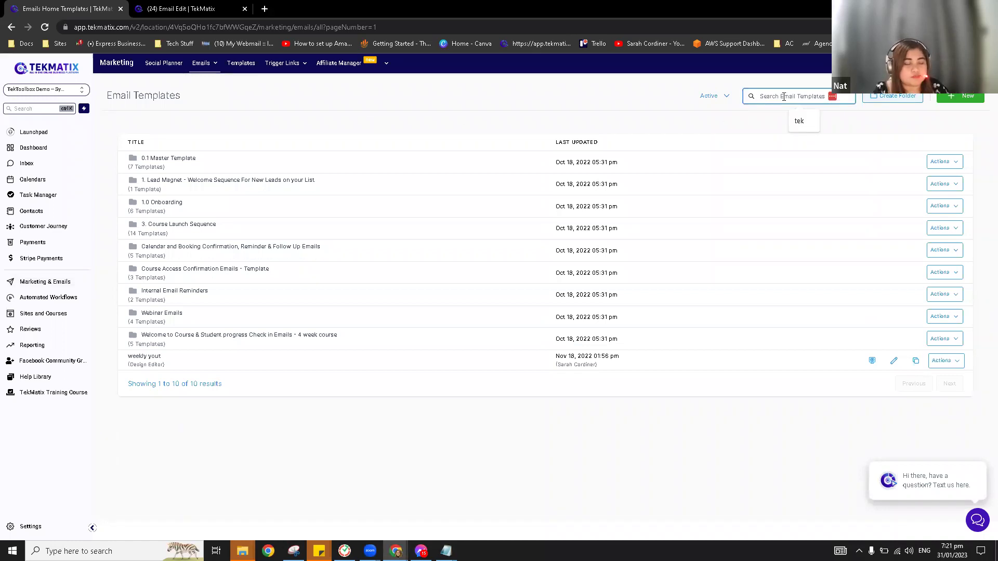
{"action": "type", "text": "wel"}
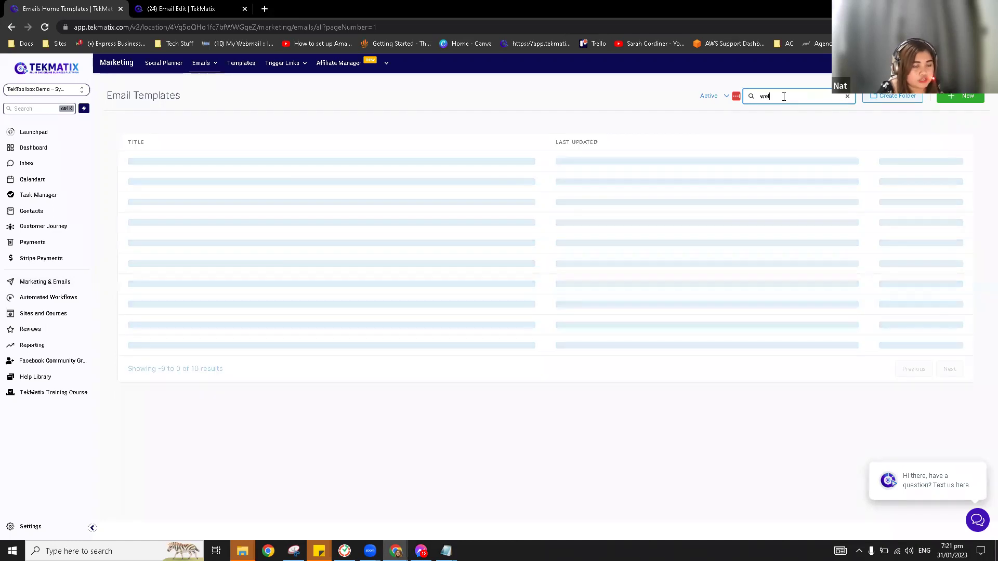
{"action": "type", "text": "c"}
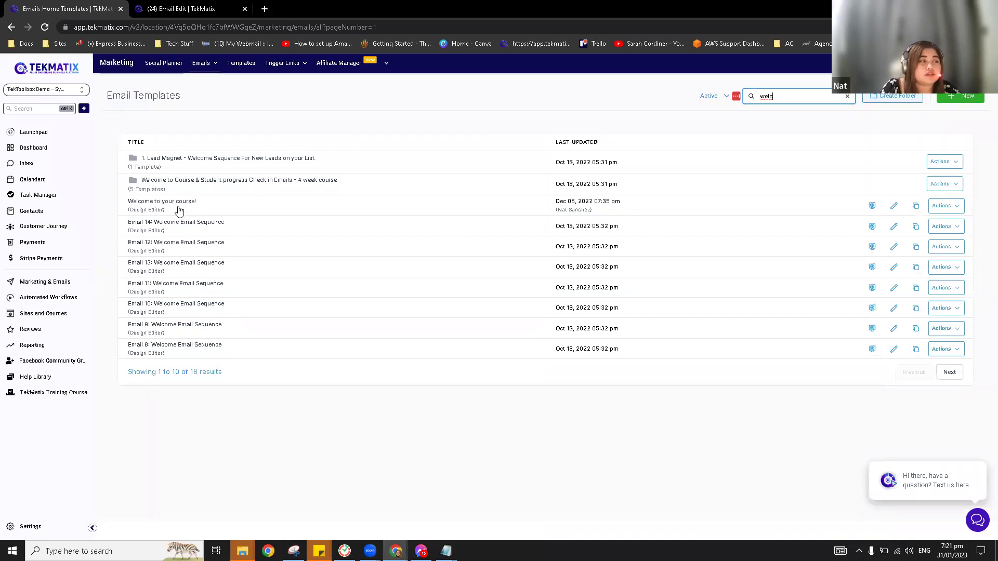
{"action": "left_click", "coordinate": [894, 207]}
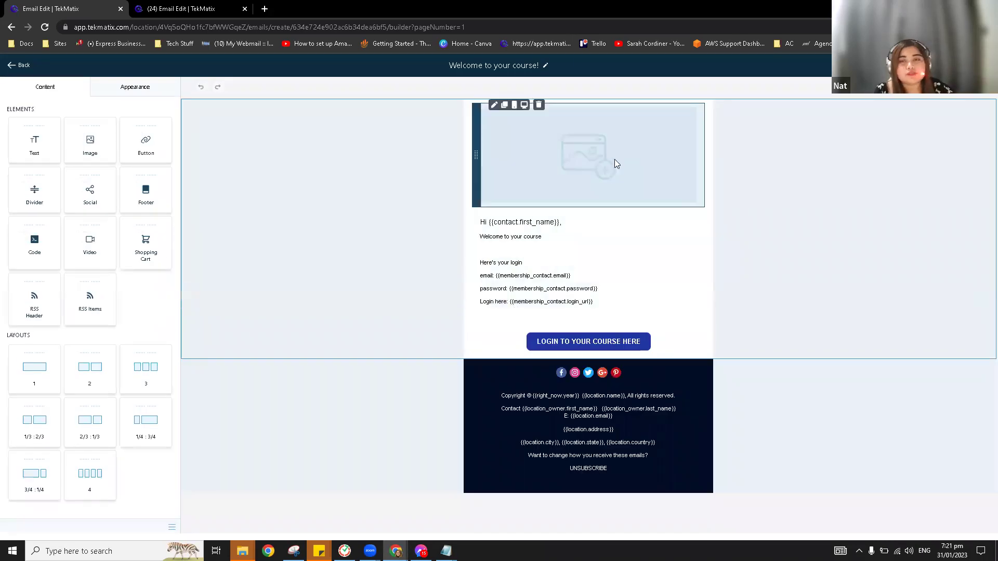
Examine the template's header image settings and the text block's contact name, email, password and login URL custom values
{"action": "left_click", "coordinate": [615, 164]}
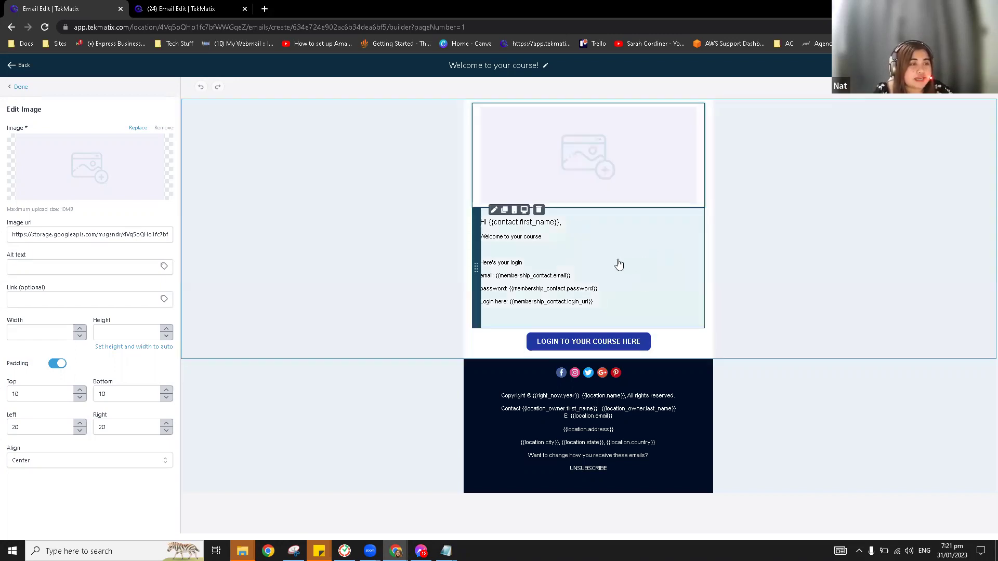
{"action": "left_click", "coordinate": [618, 265]}
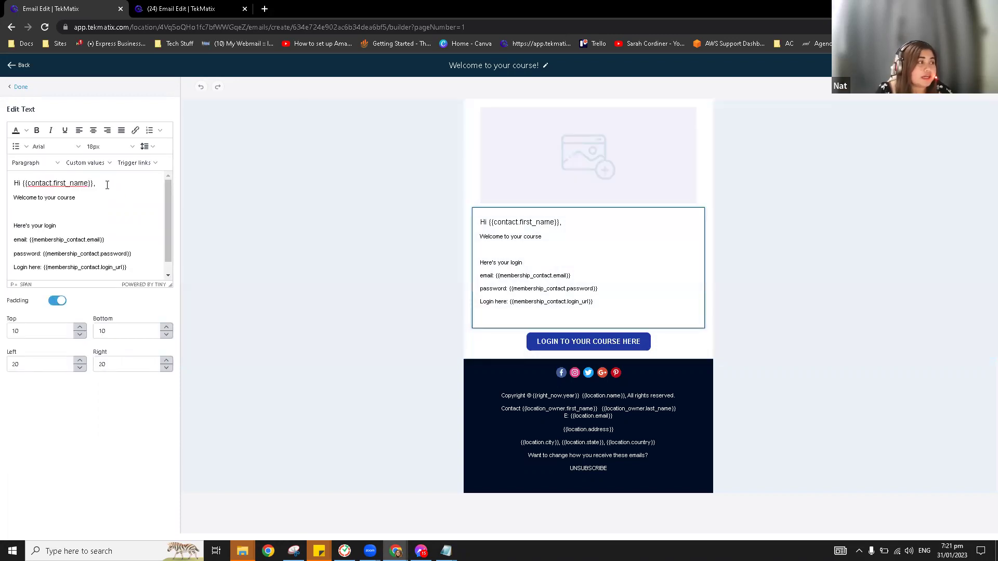
{"action": "left_click", "coordinate": [107, 185]}
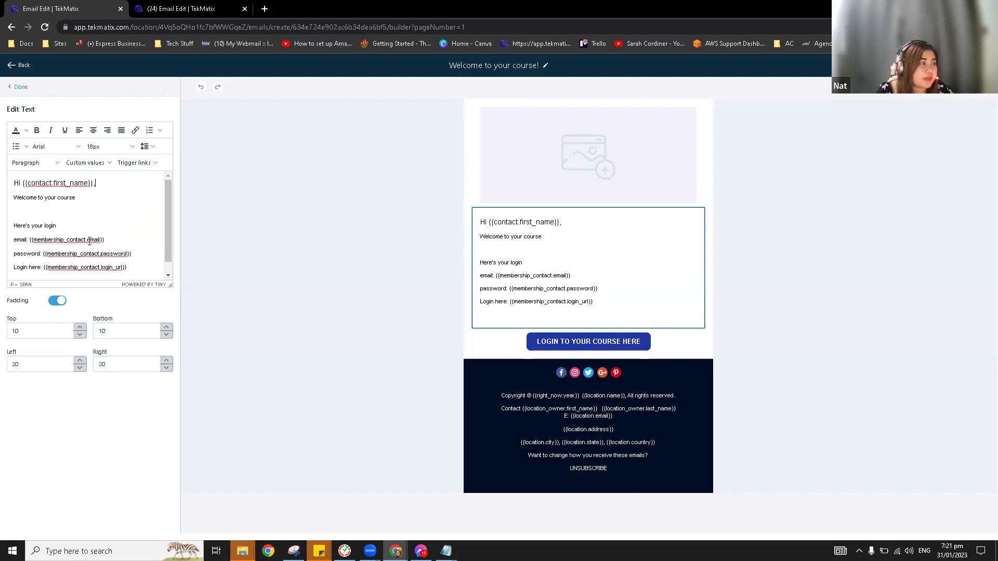
{"action": "left_click_drag", "start_coordinate": [121, 239], "coordinate": [30, 239]}
{"action": "left_click_drag", "start_coordinate": [143, 253], "coordinate": [42, 260]}
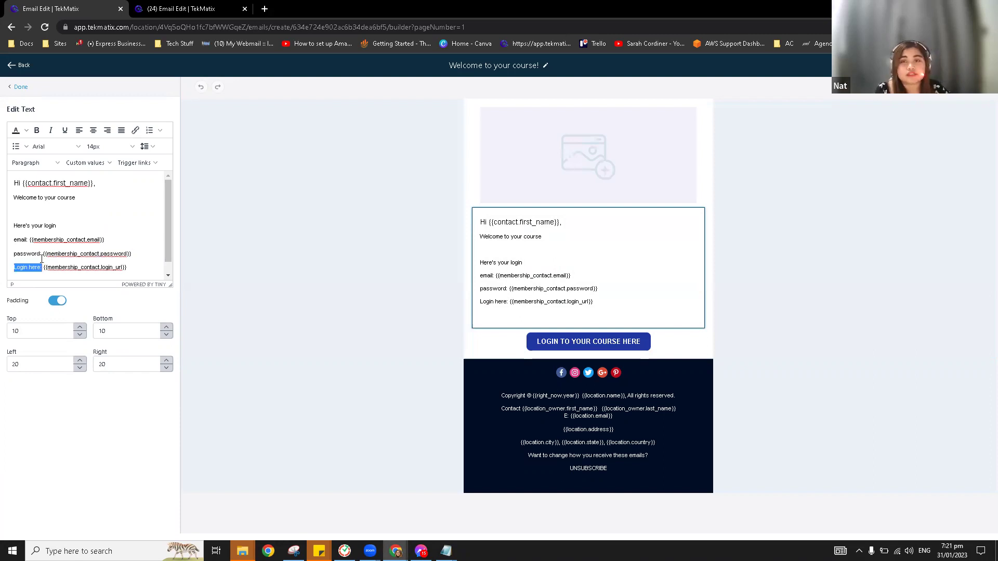
{"action": "scroll", "coordinate": [72, 260], "scroll_direction": "down", "scroll_amount": 1}
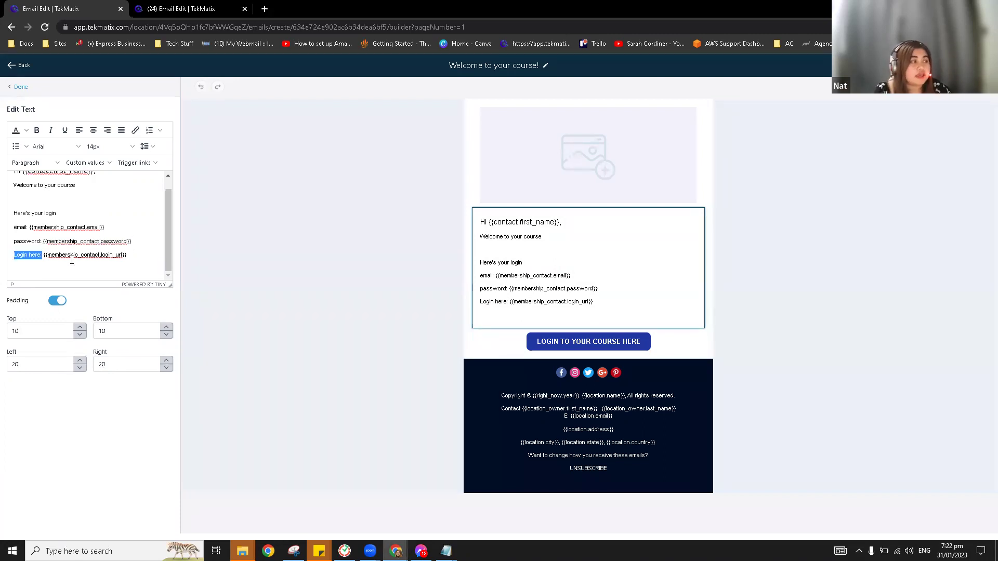
Delete the "Login here" line with its login URL value from the text block and open the login button's settings
{"action": "left_click_drag", "start_coordinate": [134, 253], "coordinate": [2, 258]}
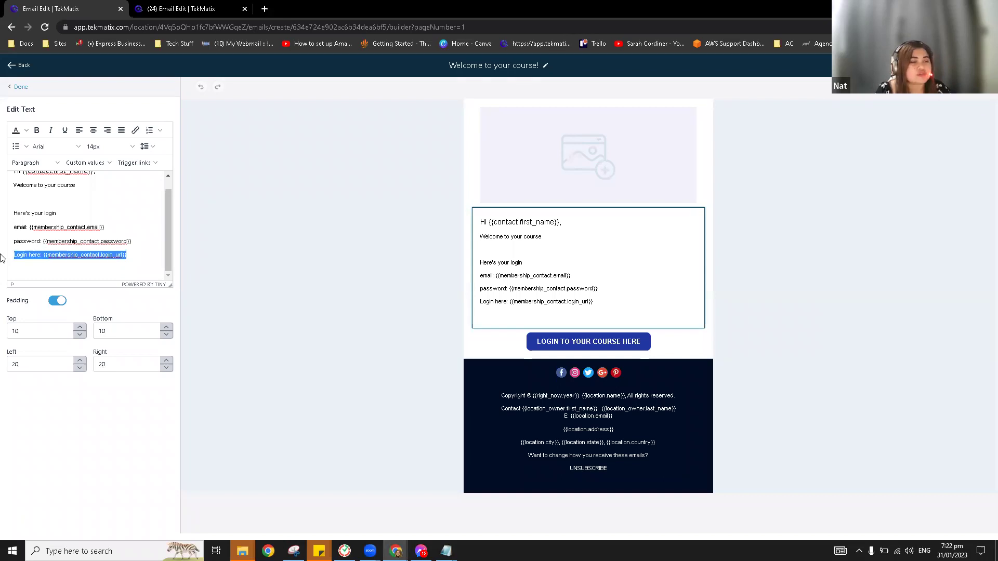
{"action": "key", "text": "BackSpace"}
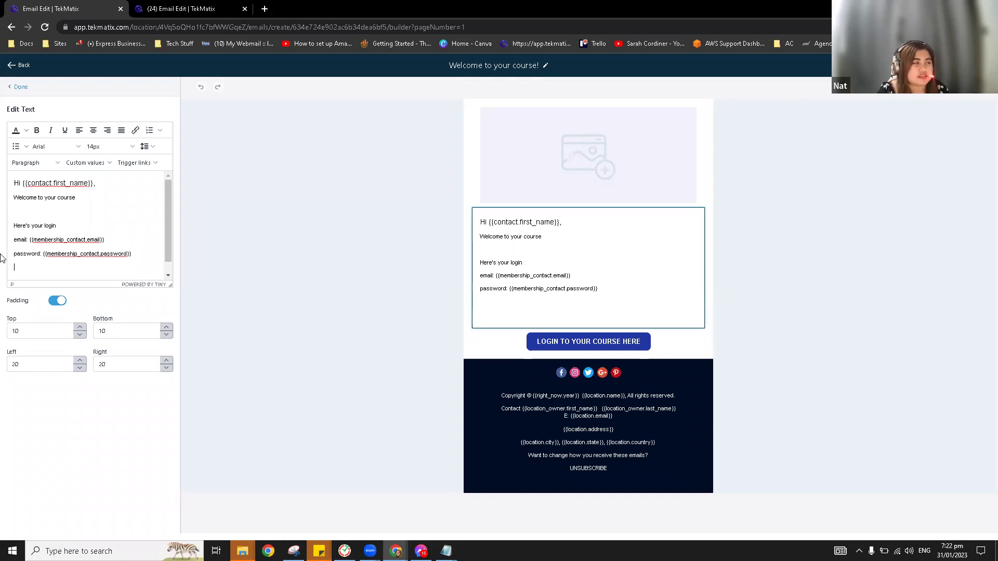
{"action": "left_click", "coordinate": [633, 352]}
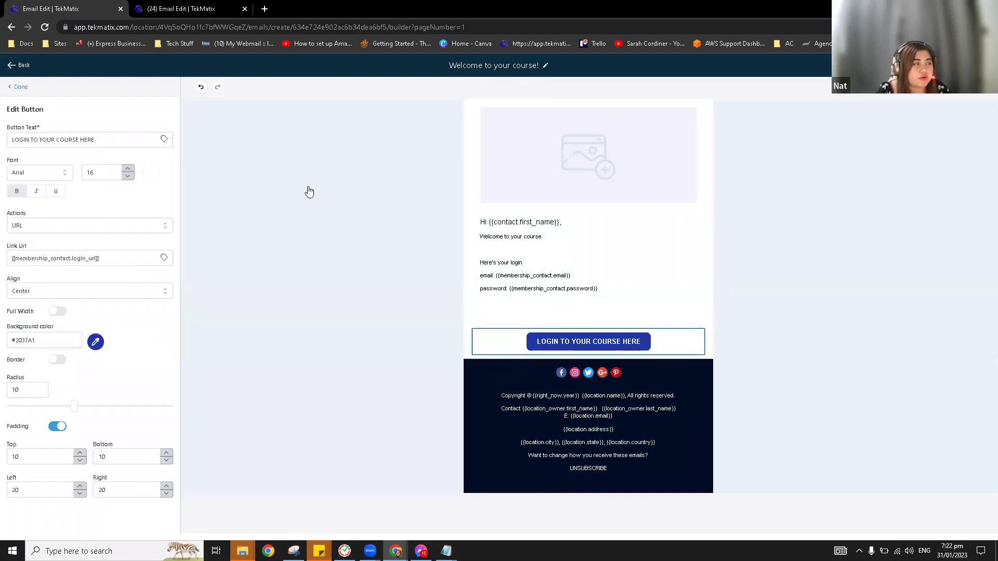
Examine the custom value categories available for the text block, including Membership Contacts and Orders
{"action": "left_click", "coordinate": [574, 258]}
{"action": "left_click", "coordinate": [144, 254]}
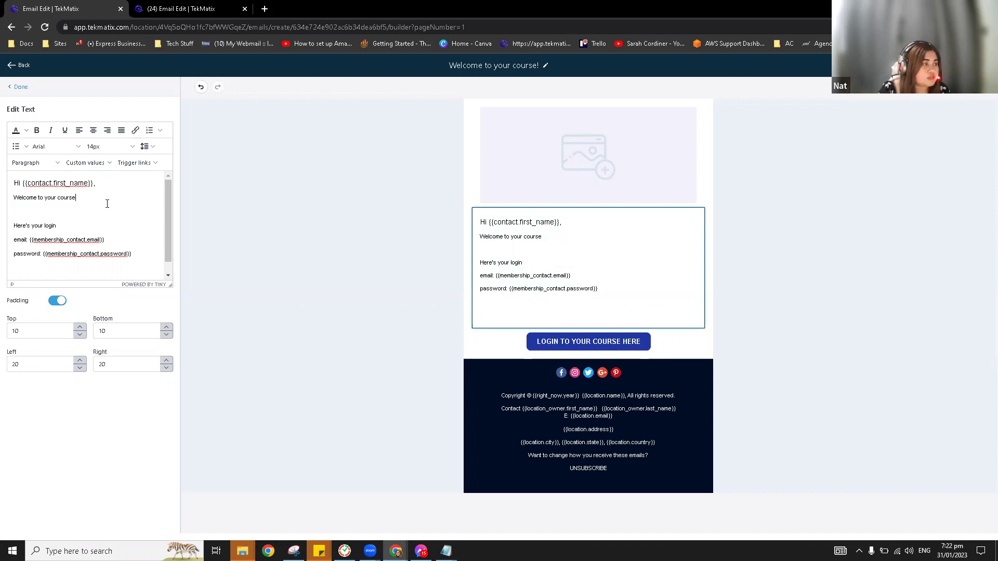
{"action": "left_click", "coordinate": [97, 163]}
{"action": "mouse_move", "coordinate": [111, 284]}
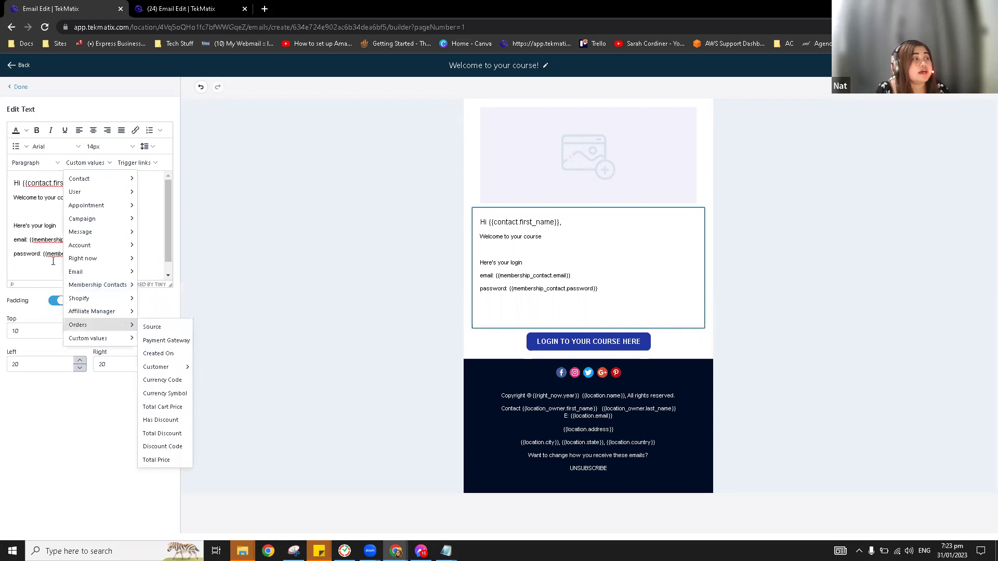
{"action": "left_click", "coordinate": [36, 212]}
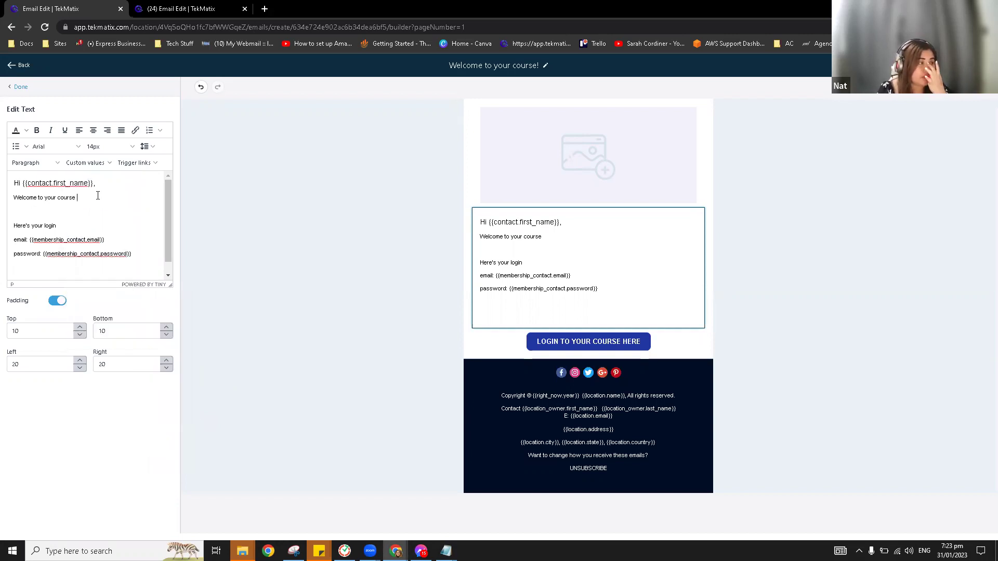
Replace the word "course" in the welcome line with the Membership Contacts Offer Title custom value
{"action": "key", "text": "BackSpace"}
{"action": "key", "text": "BackSpace"}
{"action": "key", "text": "BackSpace"}
{"action": "key", "text": "BackSpace"}
{"action": "key", "text": "BackSpace"}
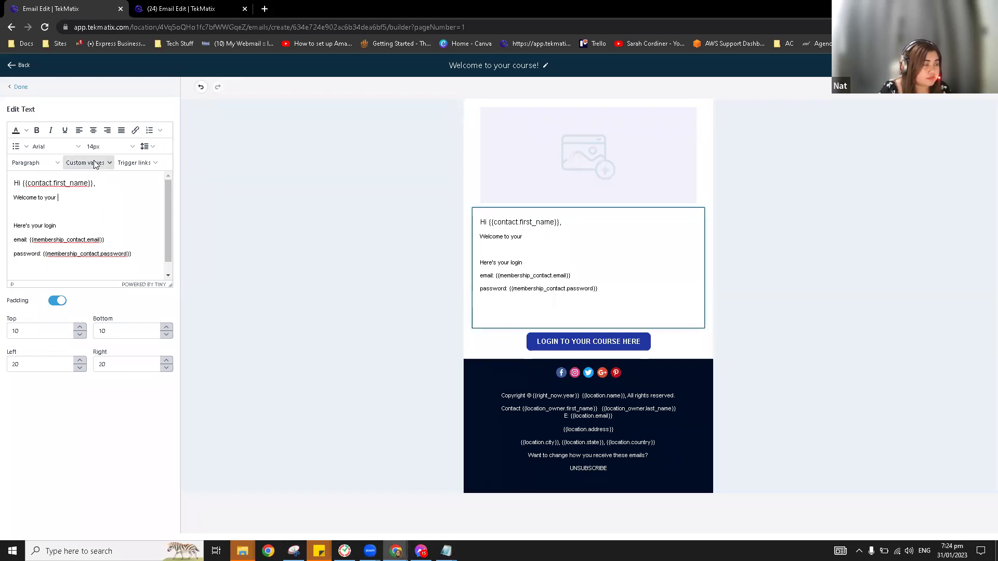
{"action": "left_click", "coordinate": [95, 165]}
{"action": "mouse_move", "coordinate": [115, 286]}
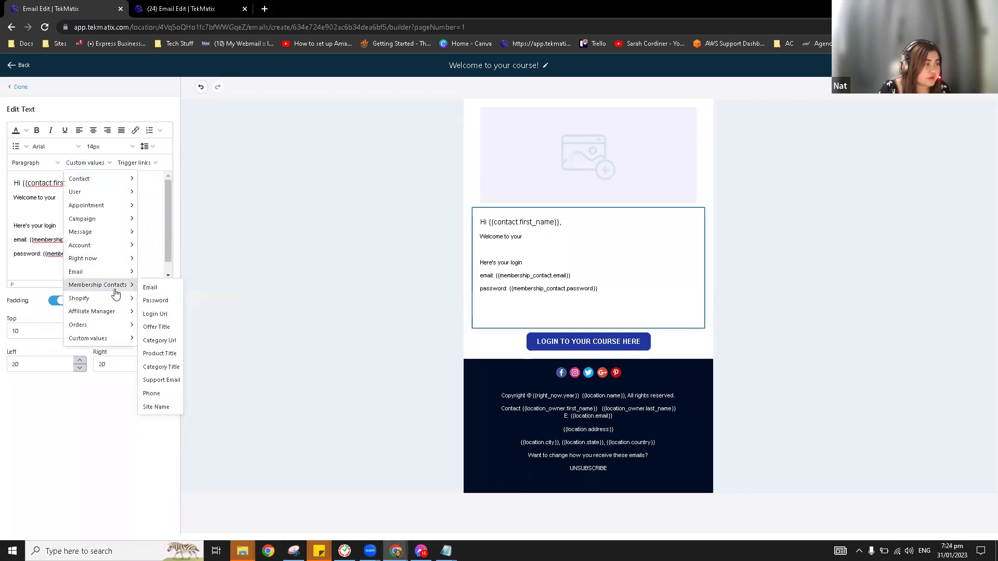
{"action": "left_click", "coordinate": [158, 327]}
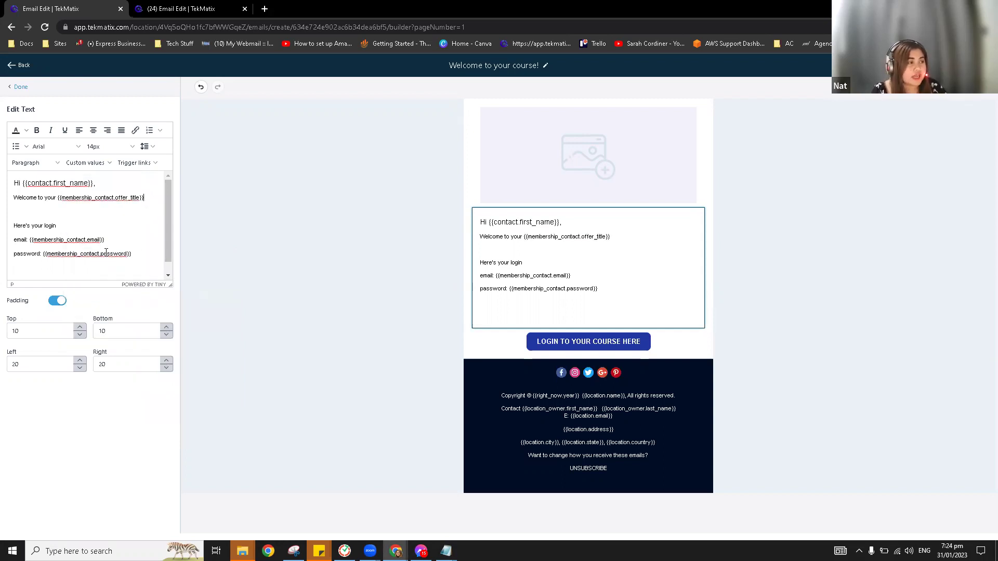
Examine the "LOGIN TO YOUR COURSE HERE" button's link URL setting by highlighting its value, and compare it with the email text
{"action": "left_click", "coordinate": [611, 347]}
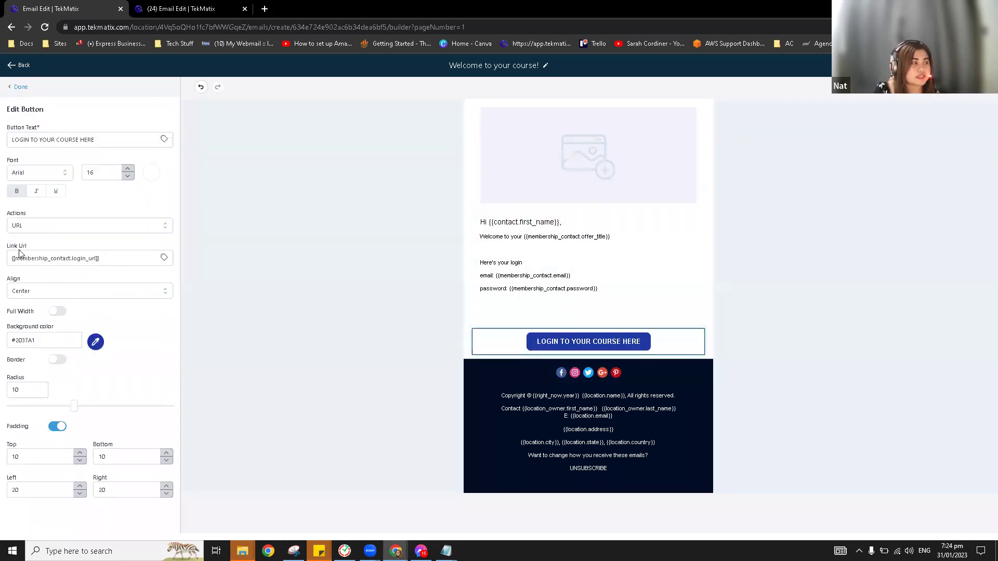
{"action": "left_click_drag", "start_coordinate": [127, 257], "coordinate": [3, 264]}
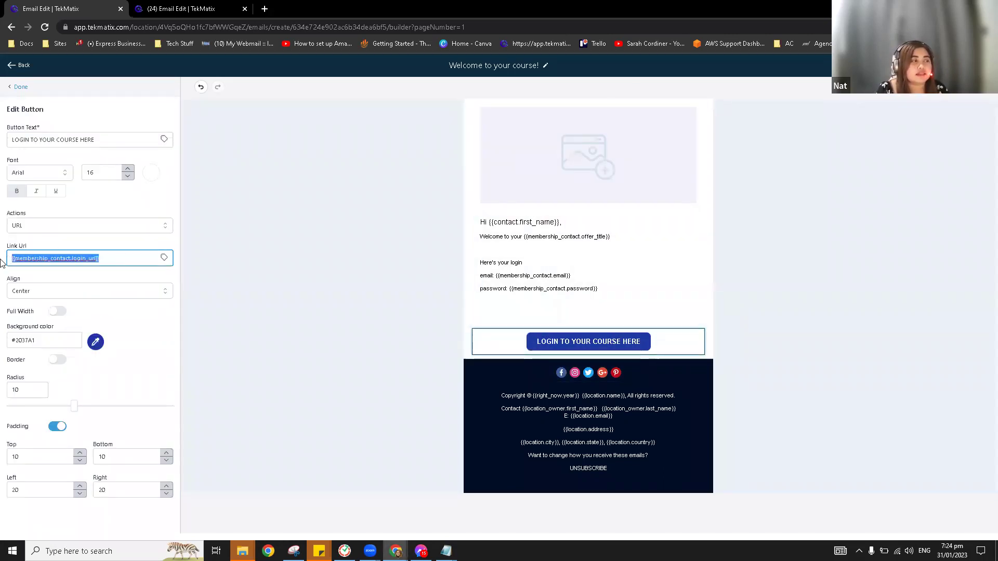
{"action": "left_click", "coordinate": [136, 258]}
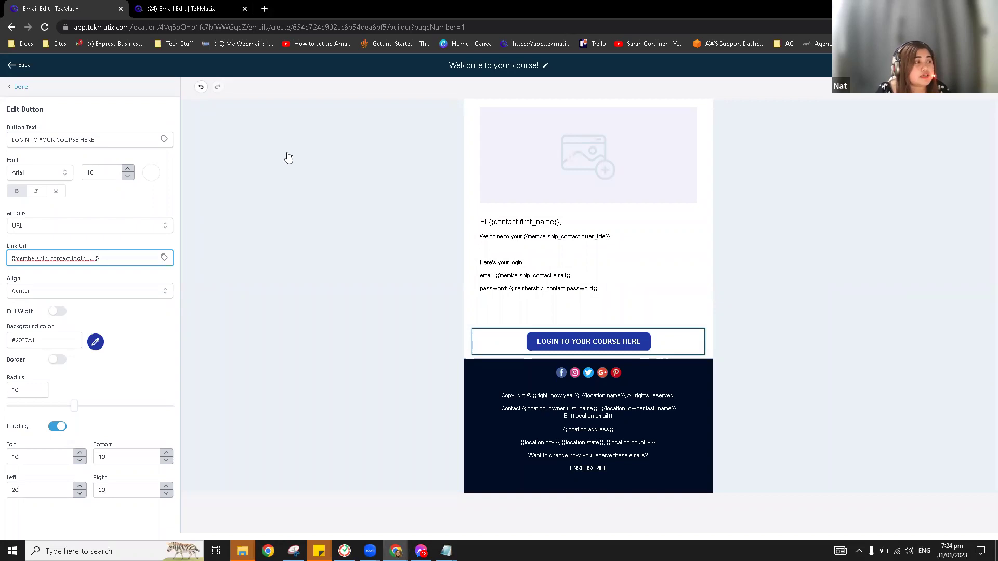
{"action": "mouse_move", "coordinate": [196, 230]}
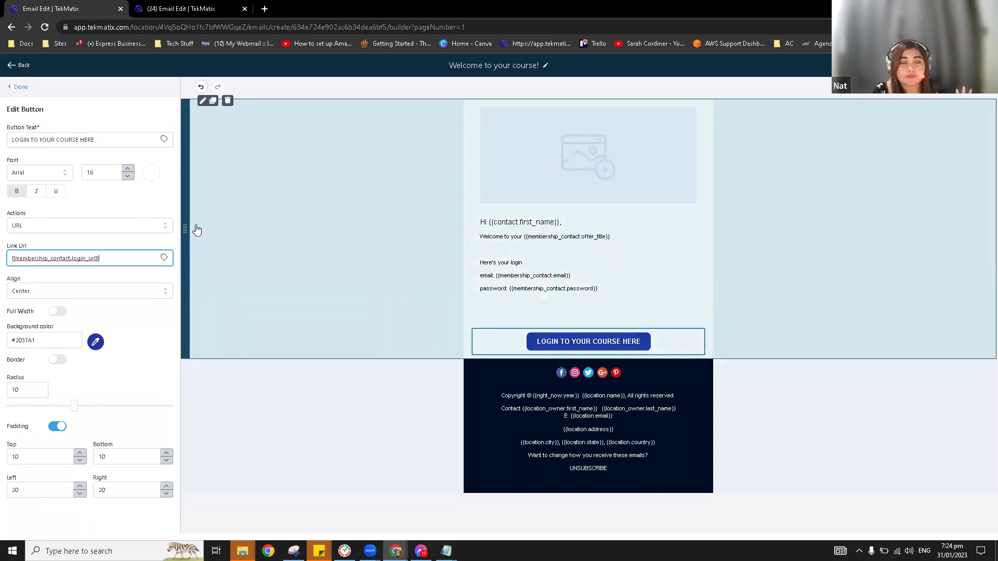
{"action": "mouse_move", "coordinate": [500, 287]}
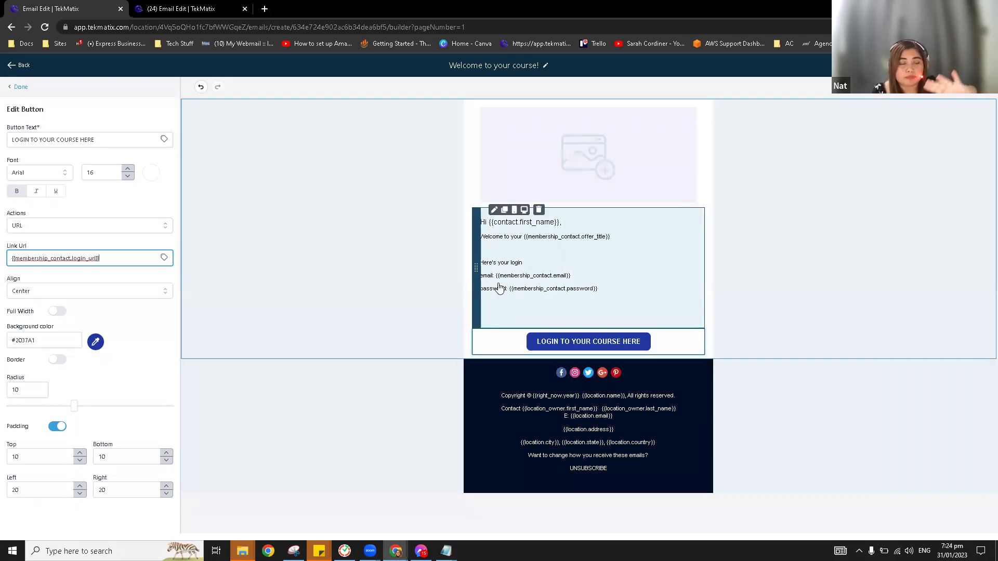
{"action": "mouse_move", "coordinate": [540, 333]}
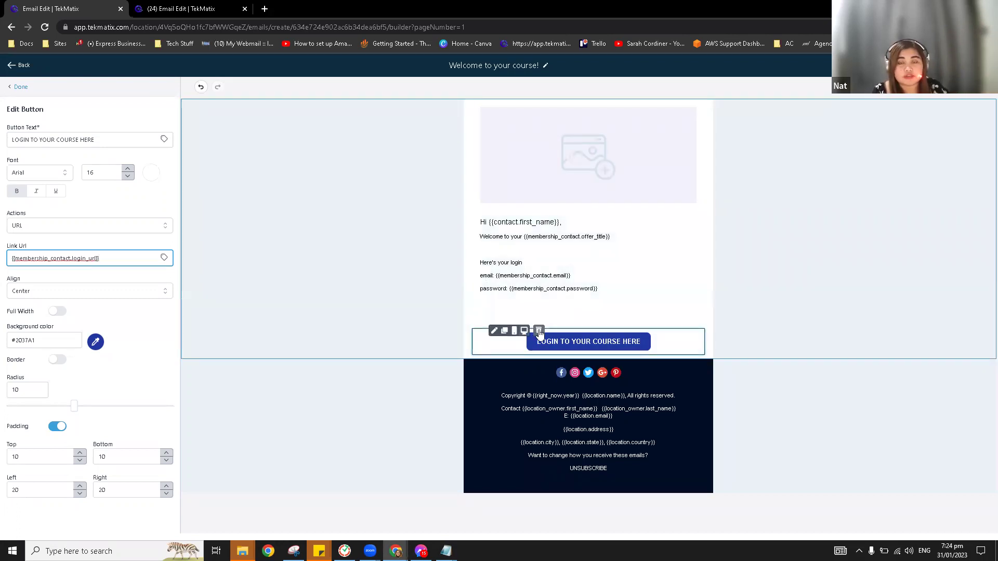
{"action": "mouse_move", "coordinate": [666, 294]}
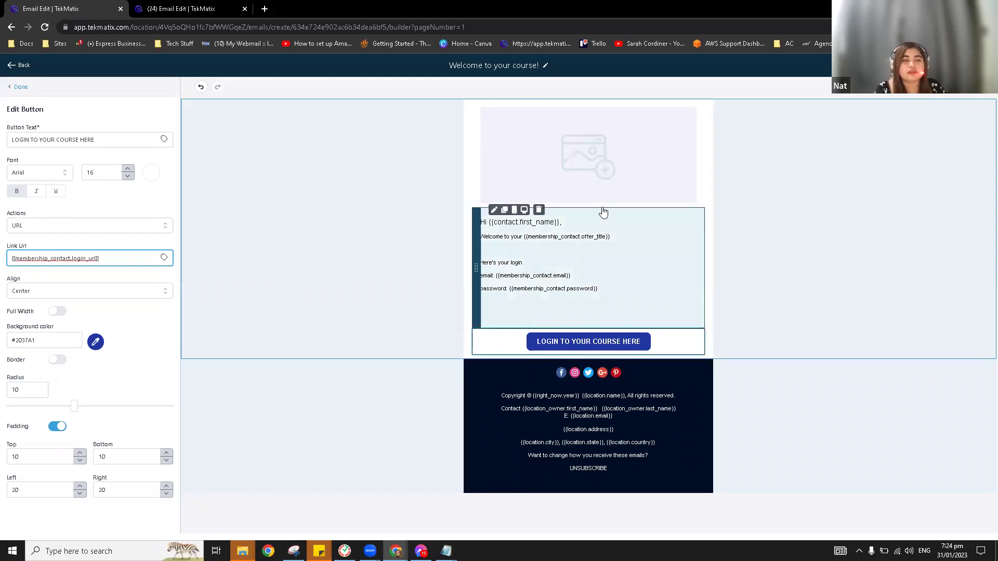
Examine the footer's social items, including the Facebook entry, and the copyright and contact text block
{"action": "left_click", "coordinate": [601, 373]}
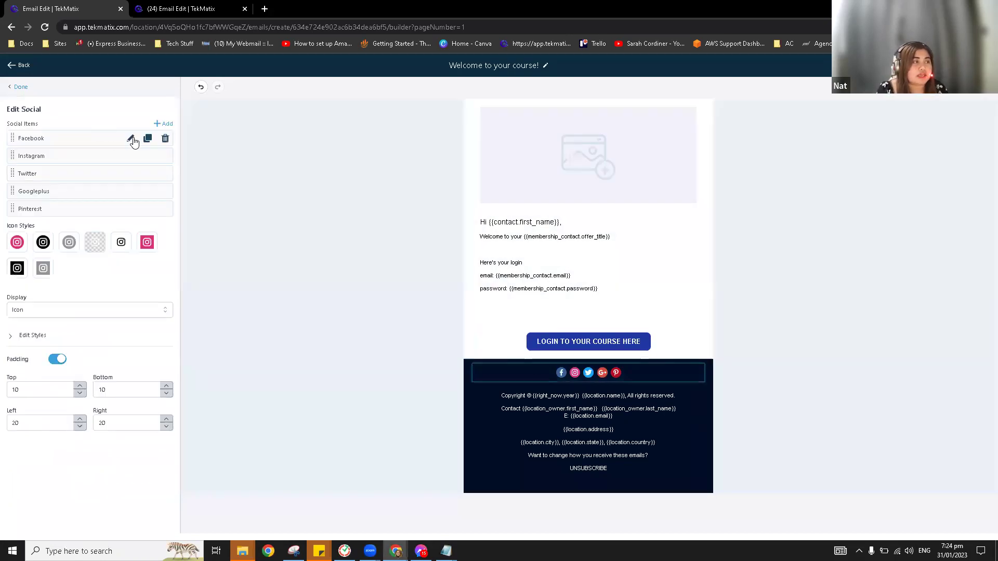
{"action": "left_click", "coordinate": [134, 140]}
{"action": "left_click", "coordinate": [23, 126]}
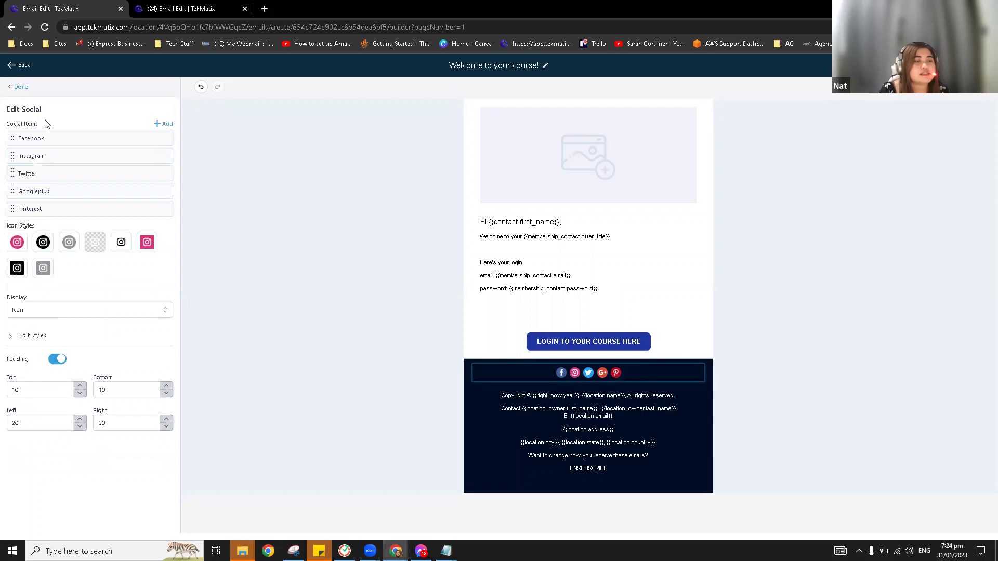
{"action": "left_click", "coordinate": [637, 455]}
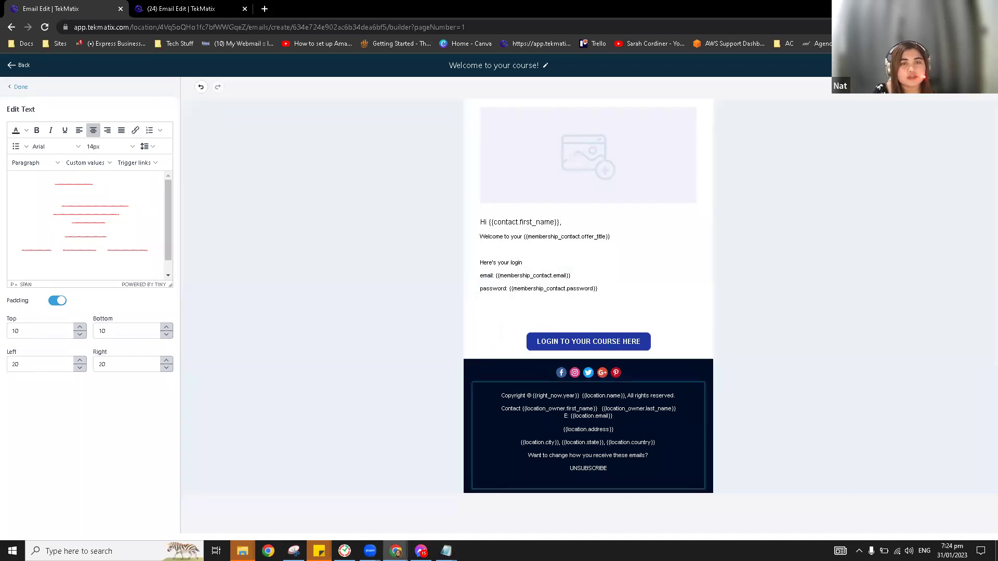
Open the template settings, examine the From Name and From Email fields, and close them without saving
{"action": "left_click", "coordinate": [948, 65]}
{"action": "left_click", "coordinate": [864, 166]}
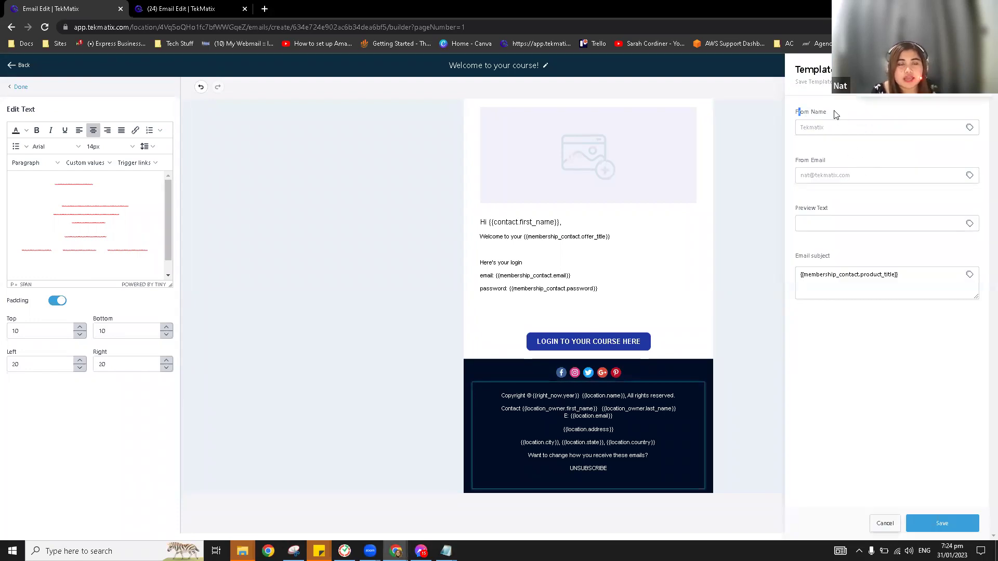
{"action": "triple_click", "coordinate": [806, 114]}
{"action": "left_click_drag", "start_coordinate": [835, 162], "coordinate": [792, 163]}
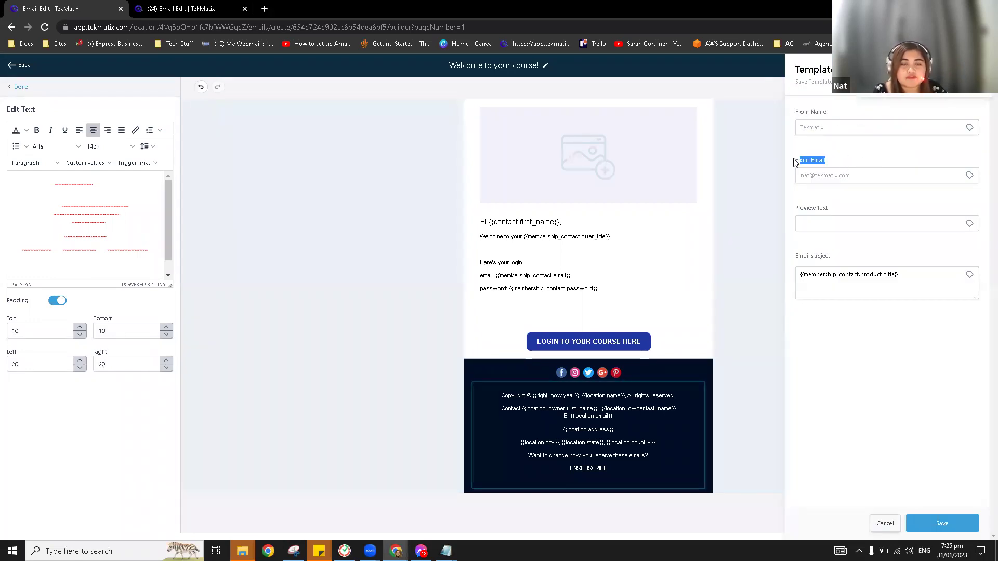
{"action": "key", "text": "Escape"}
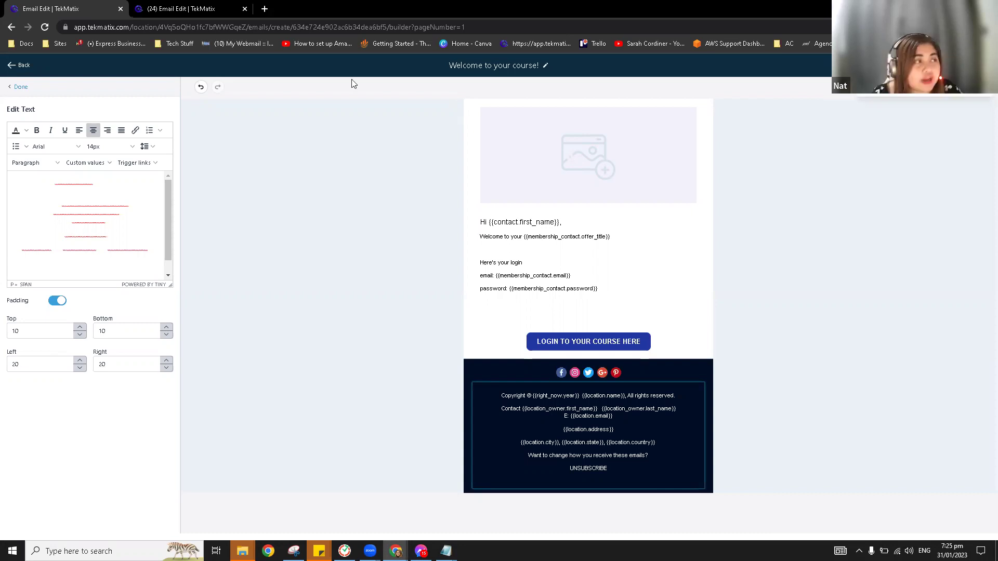
Leave the email editor, open the Memberships and Courses products page, and duplicate its browser tab
{"action": "left_click", "coordinate": [24, 66]}
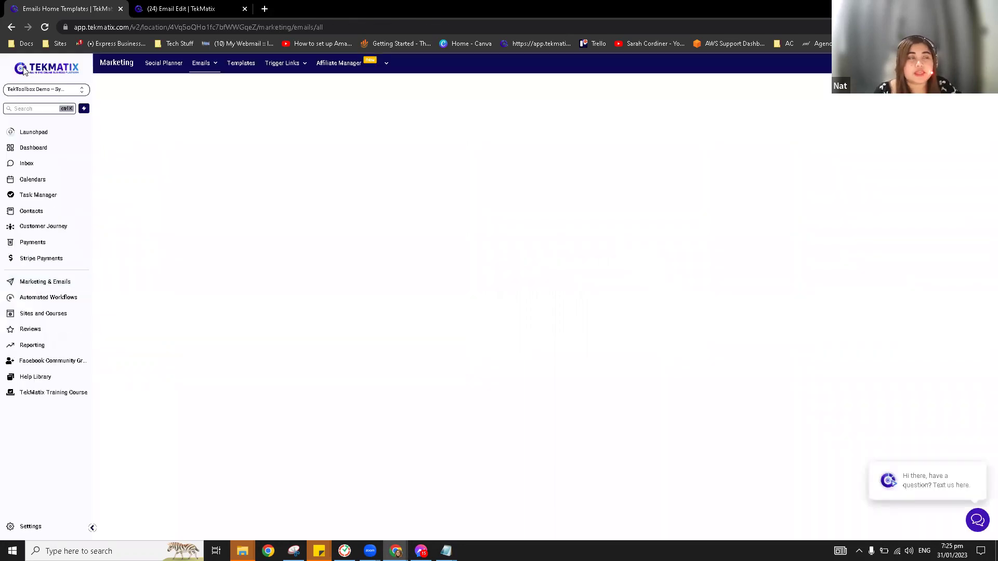
{"action": "left_click", "coordinate": [57, 316]}
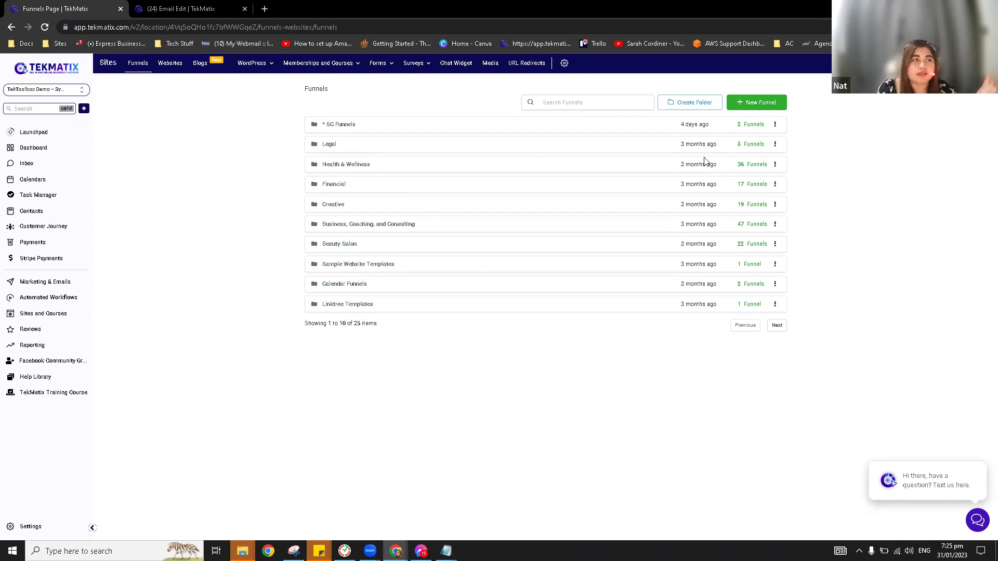
{"action": "mouse_move", "coordinate": [315, 66]}
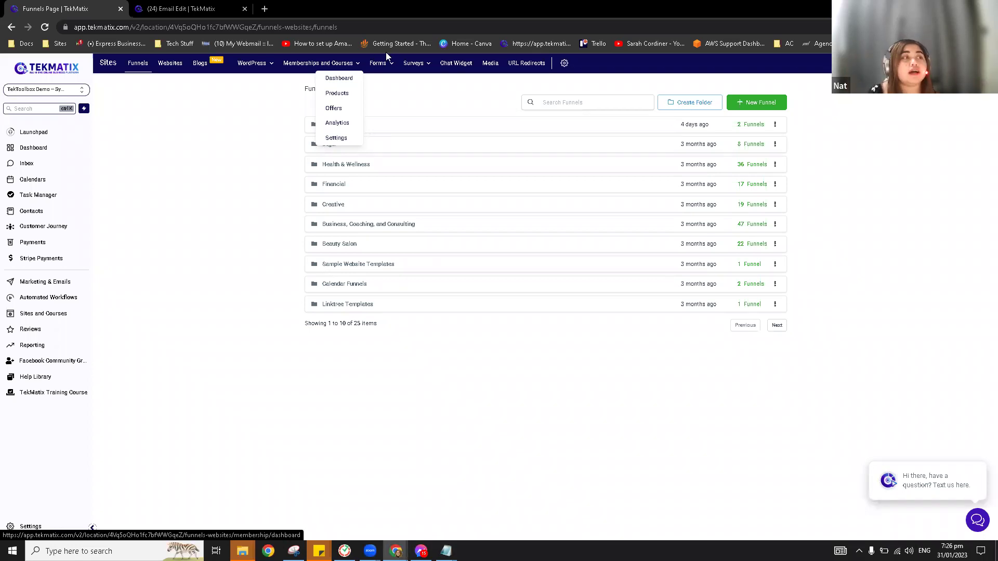
{"action": "left_click", "coordinate": [337, 95]}
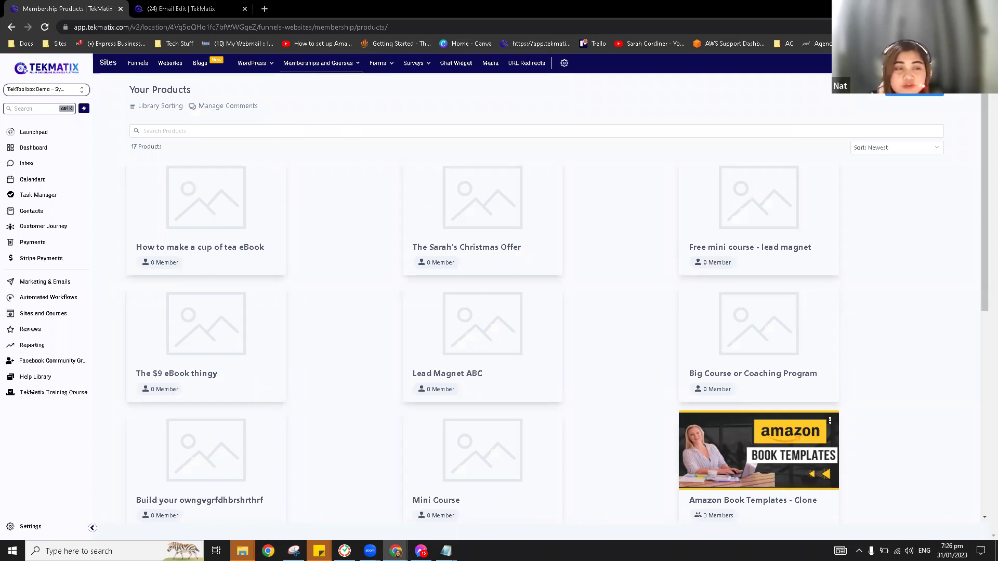
{"action": "right_click", "coordinate": [70, 7]}
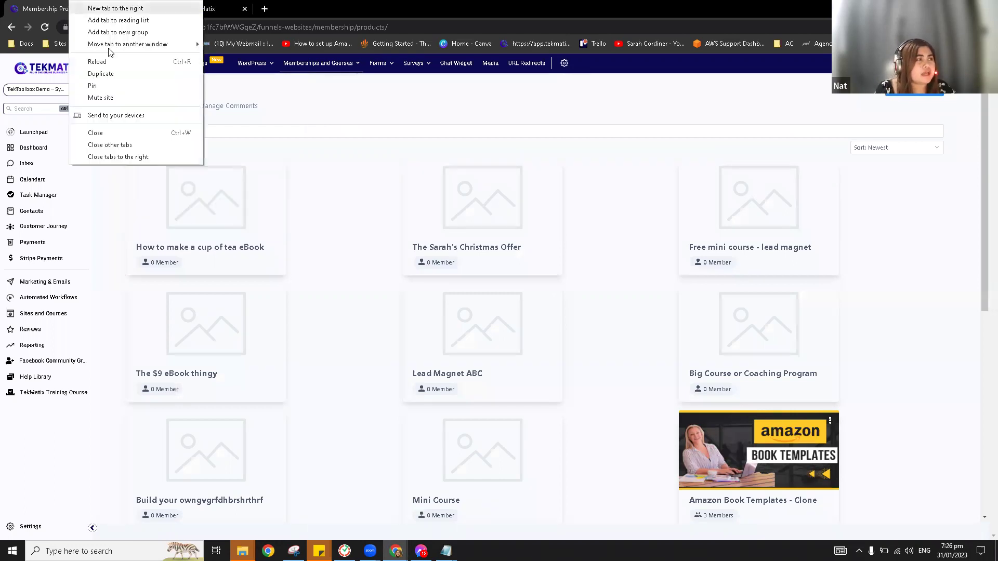
{"action": "left_click", "coordinate": [132, 78]}
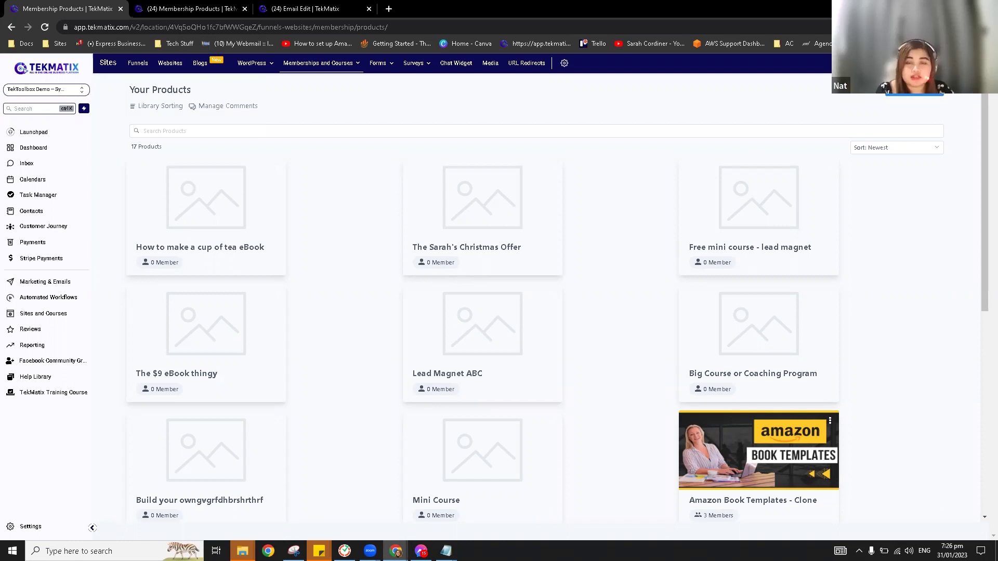
Search the Email Builder templates for "welcome" and open the "Welcome to your course!" template for editing
{"action": "left_click", "coordinate": [57, 282]}
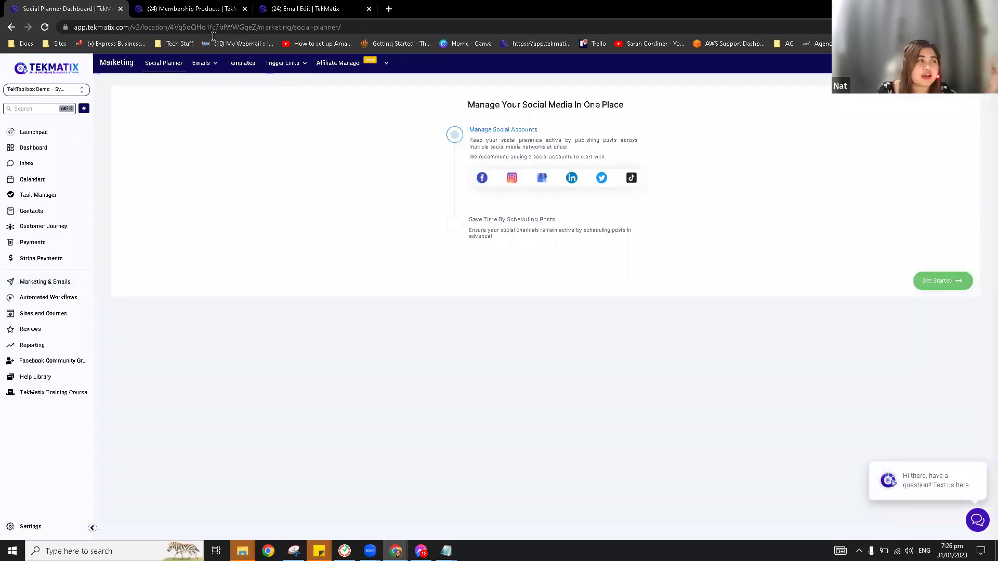
{"action": "mouse_move", "coordinate": [204, 63]}
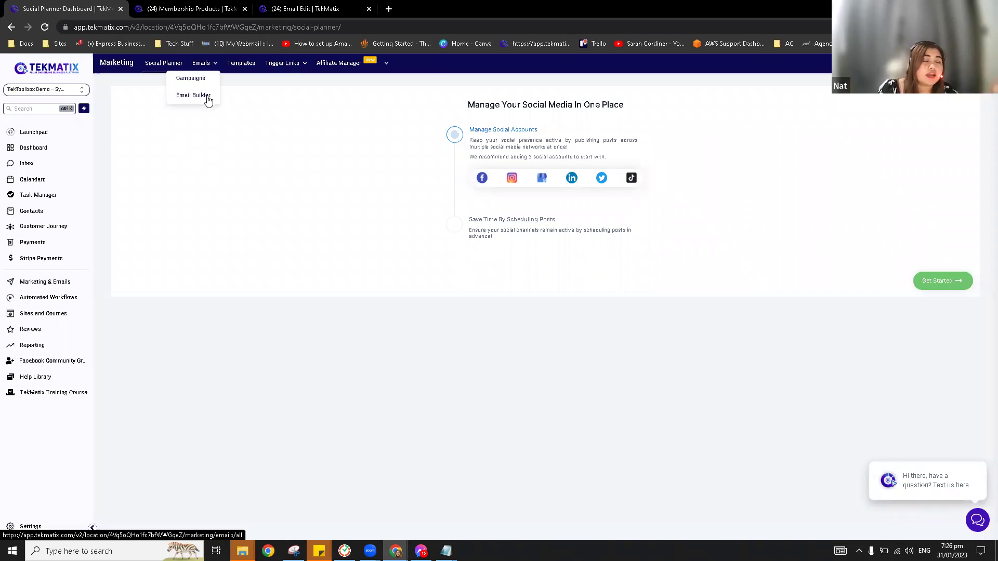
{"action": "left_click", "coordinate": [207, 97]}
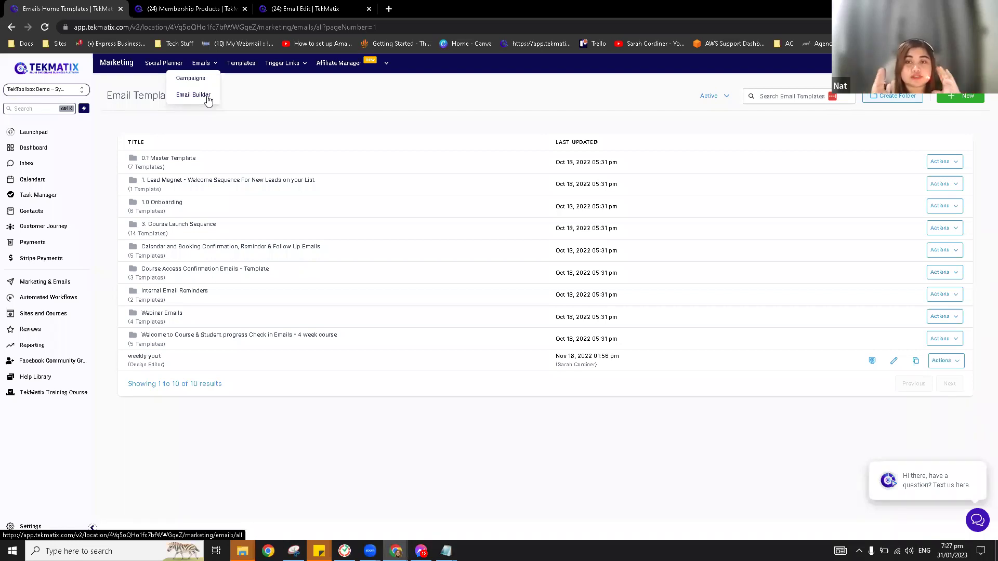
{"action": "left_click", "coordinate": [165, 178]}
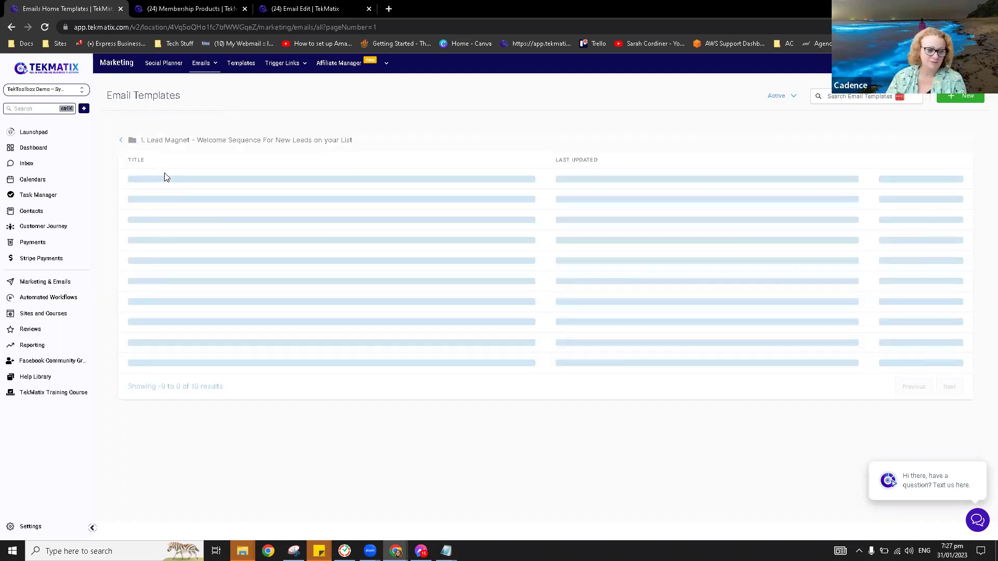
{"action": "left_click", "coordinate": [123, 142]}
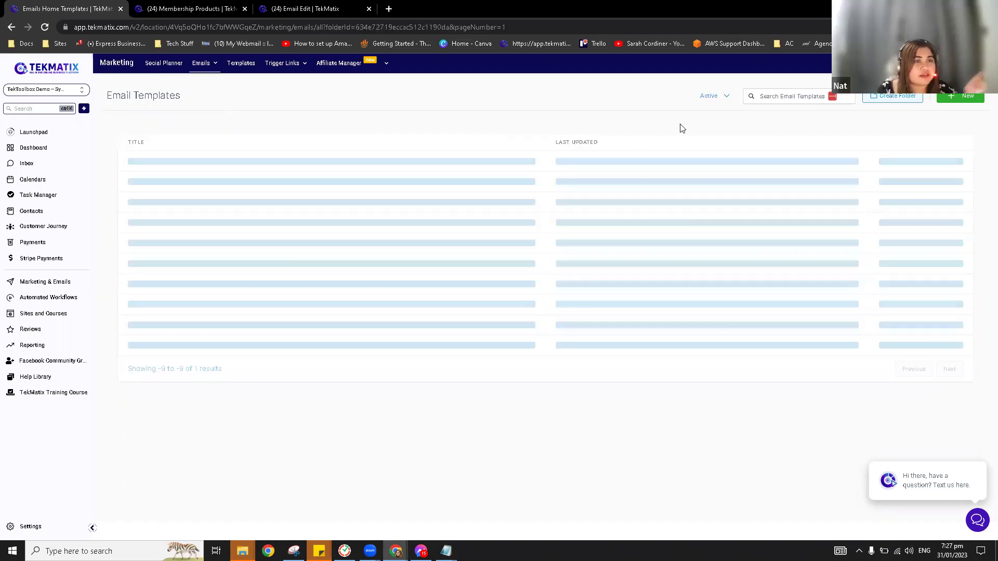
{"action": "left_click", "coordinate": [777, 98]}
{"action": "type", "text": "welcome"}
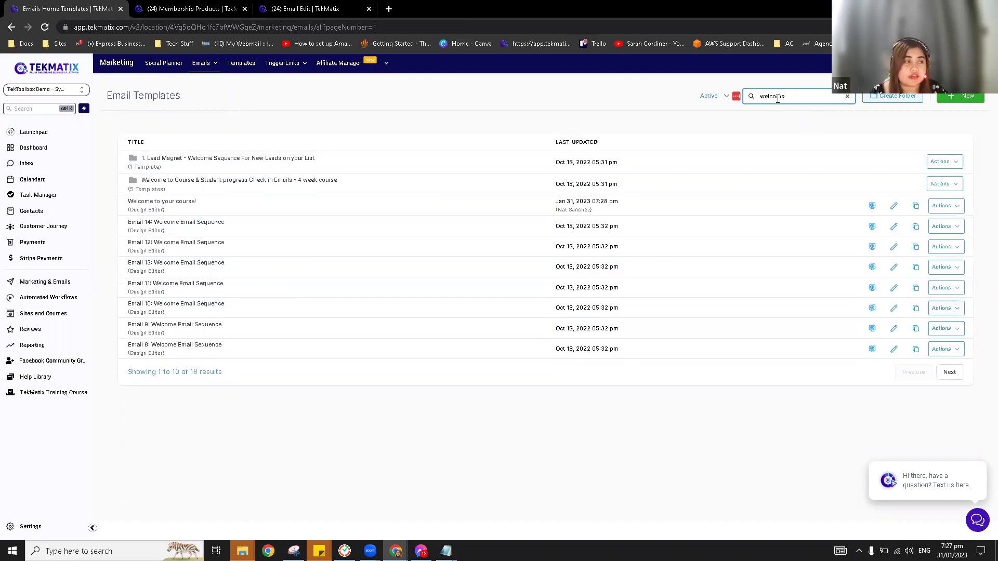
{"action": "left_click", "coordinate": [169, 202]}
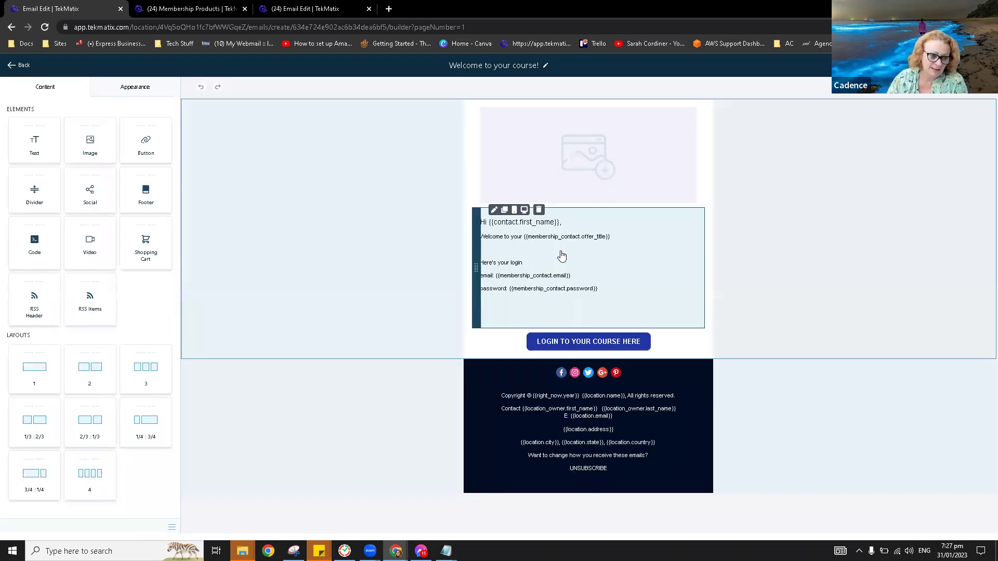
Open the email's greeting and login text block and examine the contact and membership custom values it uses
{"action": "left_click", "coordinate": [560, 254]}
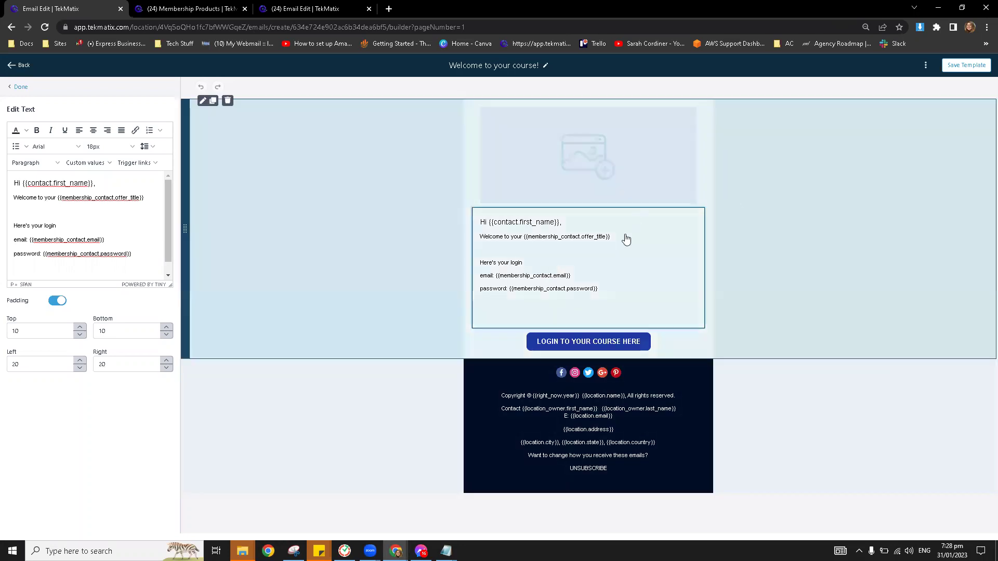
{"action": "mouse_move", "coordinate": [682, 263]}
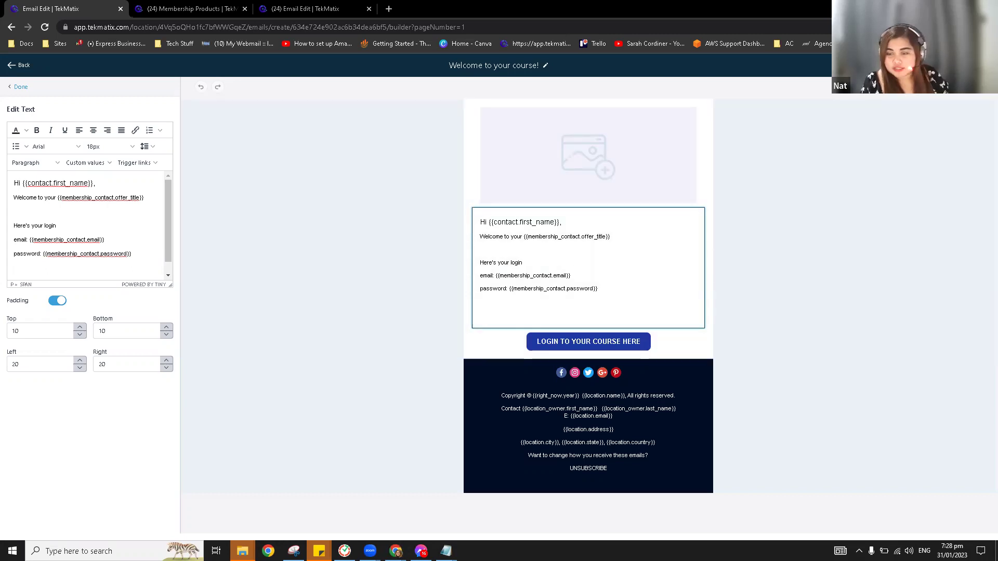
{"action": "key", "text": "alt+Tab"}
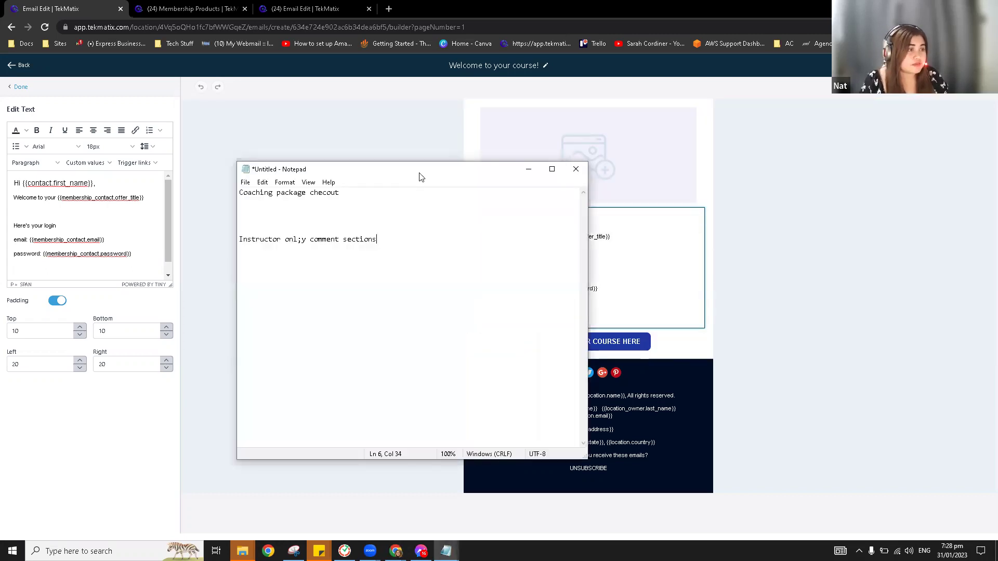
{"action": "key", "text": "alt+Tab"}
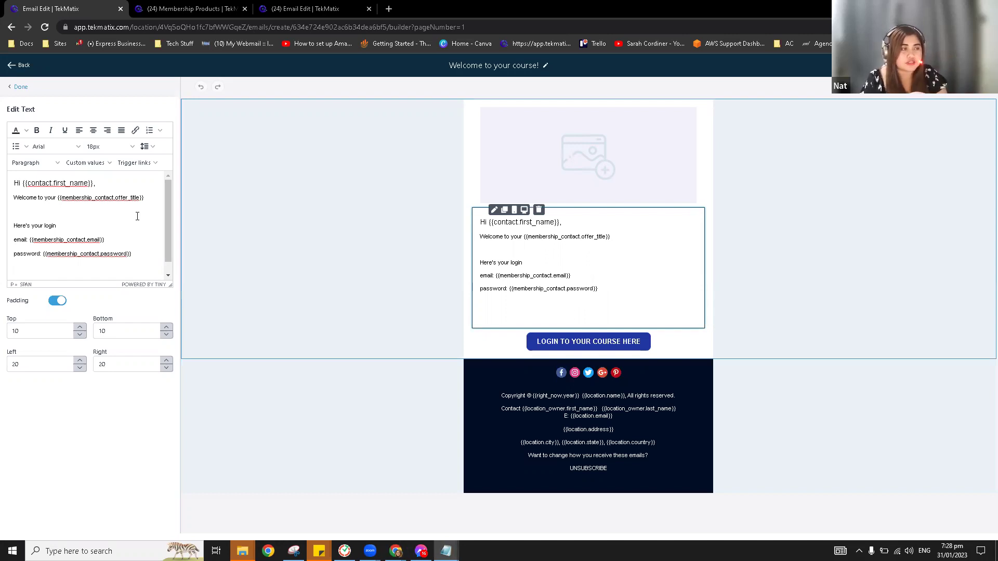
{"action": "left_click", "coordinate": [148, 197]}
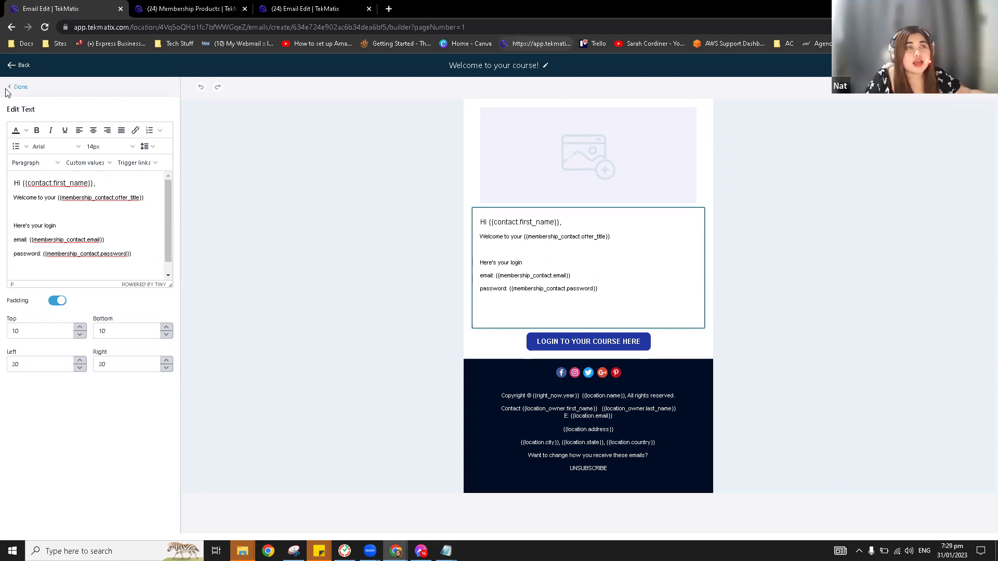
Leave this email, search the email templates for "welcome", and open the "Welcome to Course Email 1" template
{"action": "left_click", "coordinate": [24, 66]}
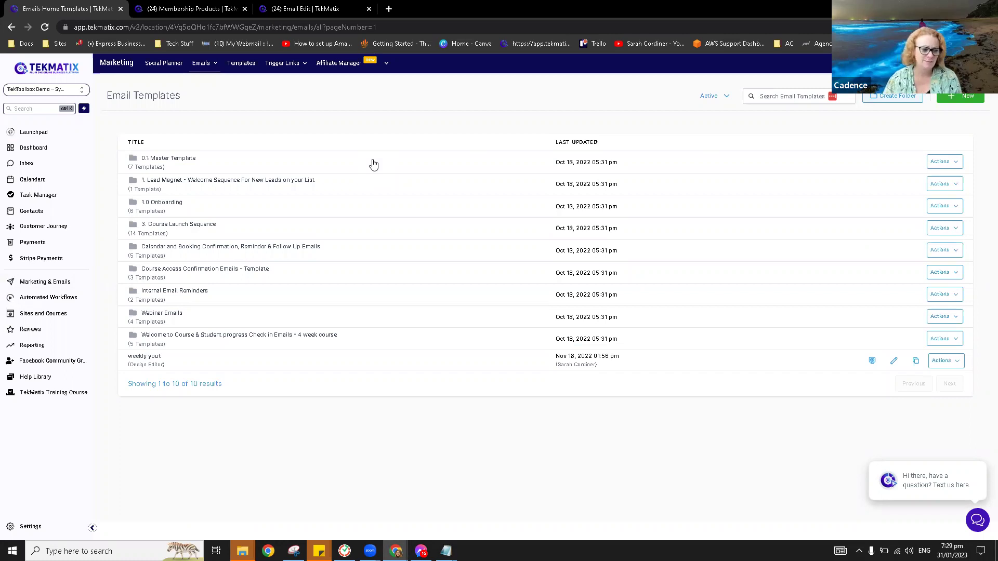
{"action": "left_click", "coordinate": [778, 95]}
{"action": "type", "text": "welcome"}
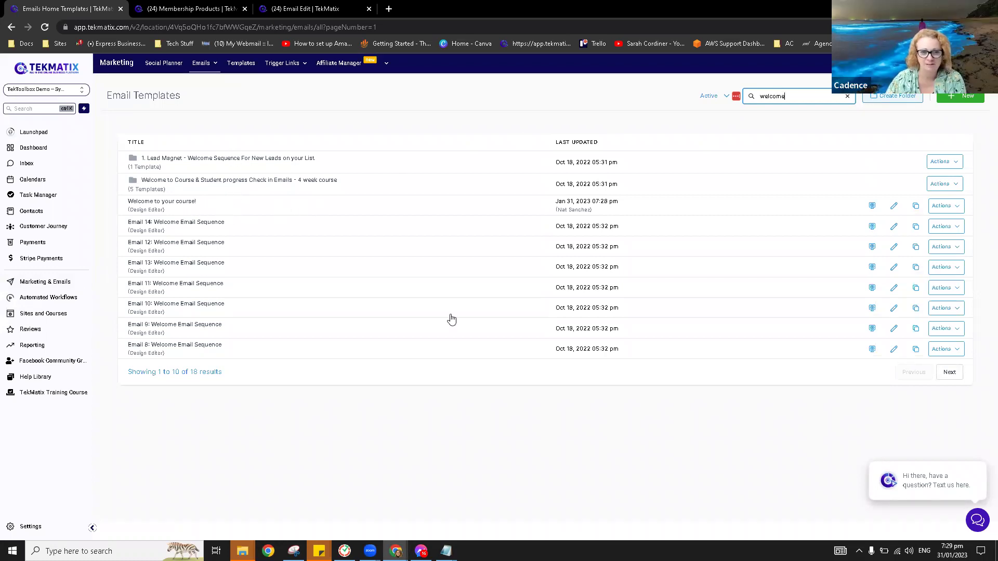
{"action": "left_click", "coordinate": [950, 372]}
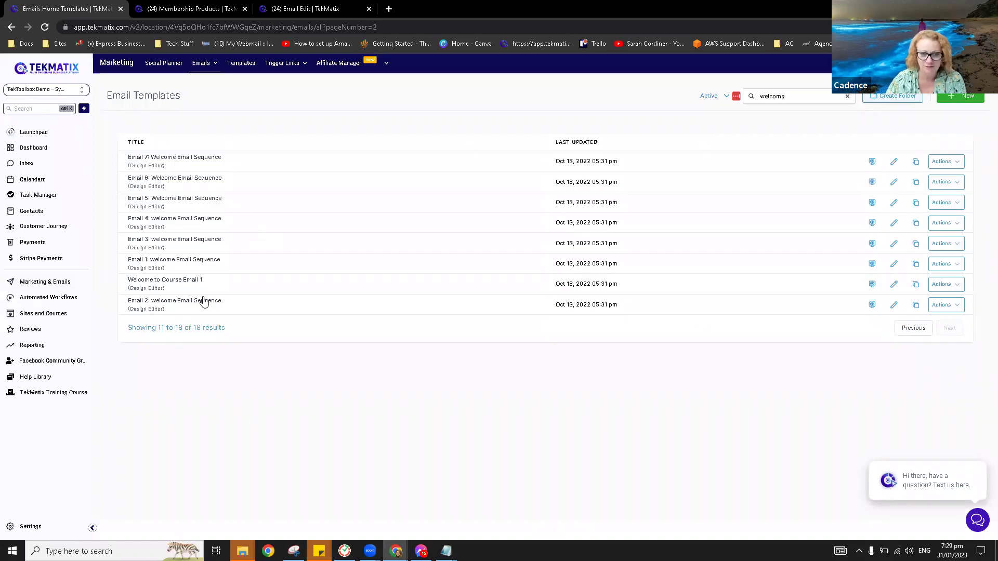
{"action": "left_click", "coordinate": [175, 283]}
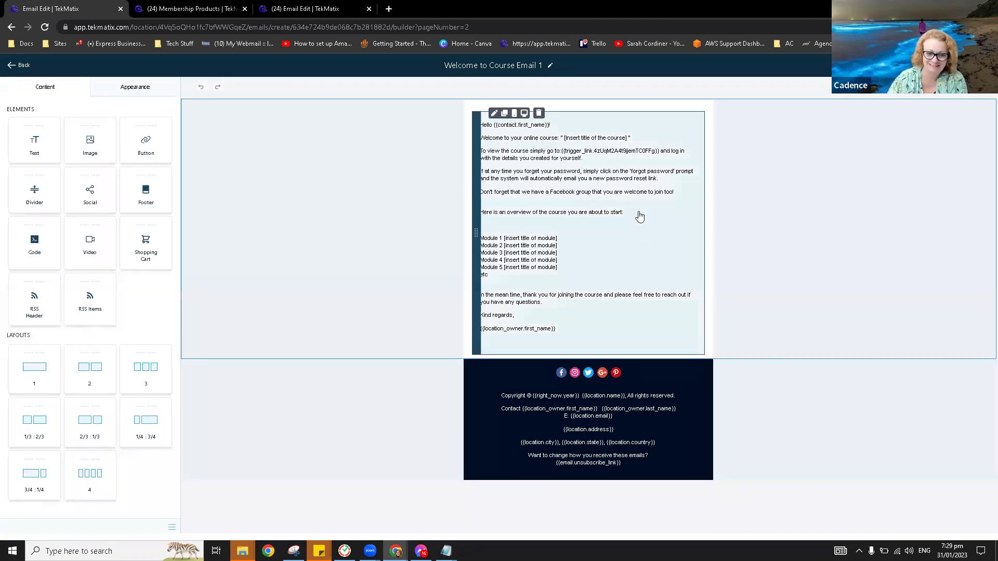
Open the template's body text block and examine its greeting custom value, module title placeholders, and sign-off
{"action": "left_click", "coordinate": [639, 217]}
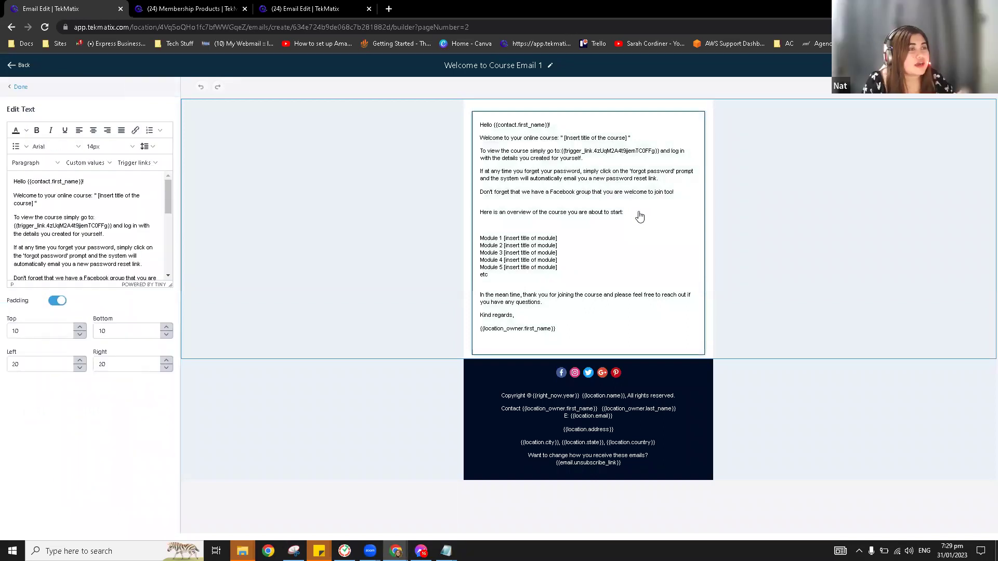
{"action": "left_click_drag", "start_coordinate": [85, 181], "coordinate": [24, 183]}
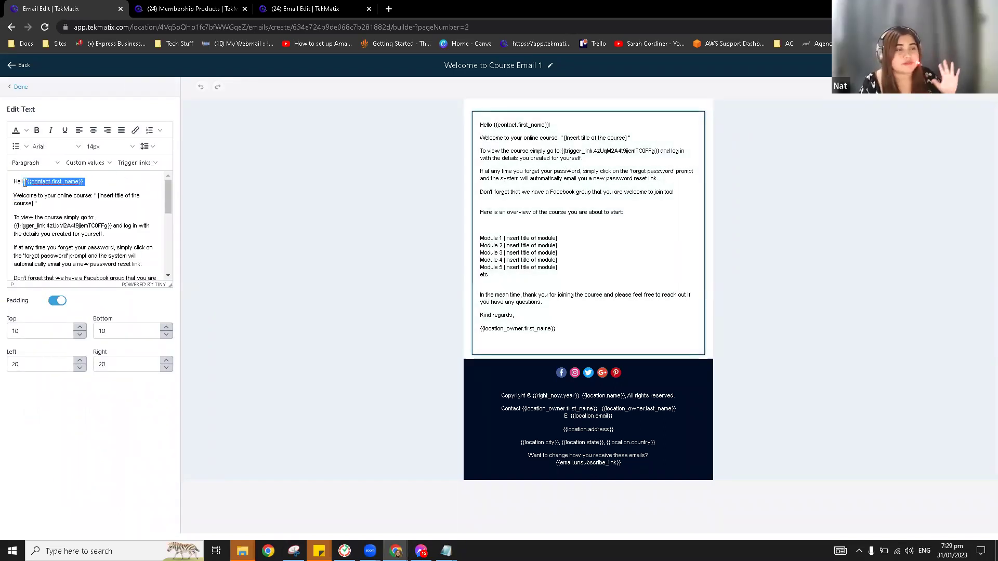
{"action": "scroll", "coordinate": [74, 229], "scroll_direction": "down", "scroll_amount": 4}
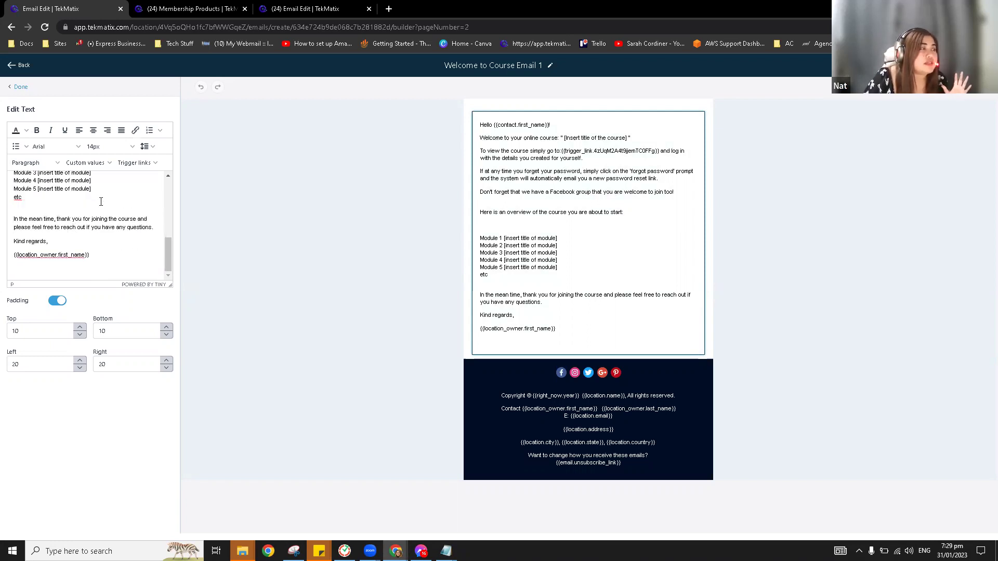
{"action": "scroll", "coordinate": [101, 201], "scroll_direction": "up", "scroll_amount": 1}
{"action": "left_click_drag", "start_coordinate": [101, 249], "coordinate": [18, 207]}
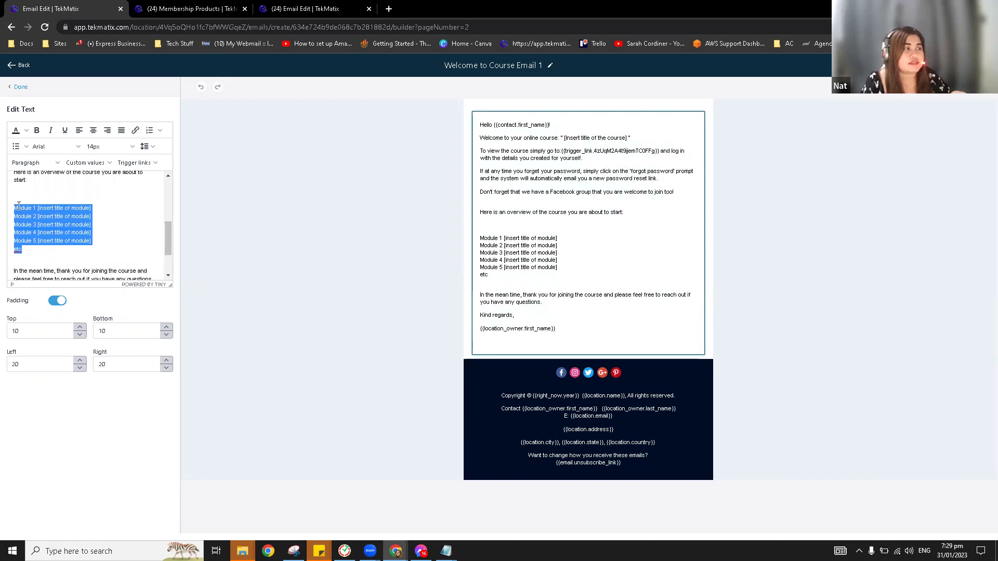
{"action": "left_click", "coordinate": [113, 235]}
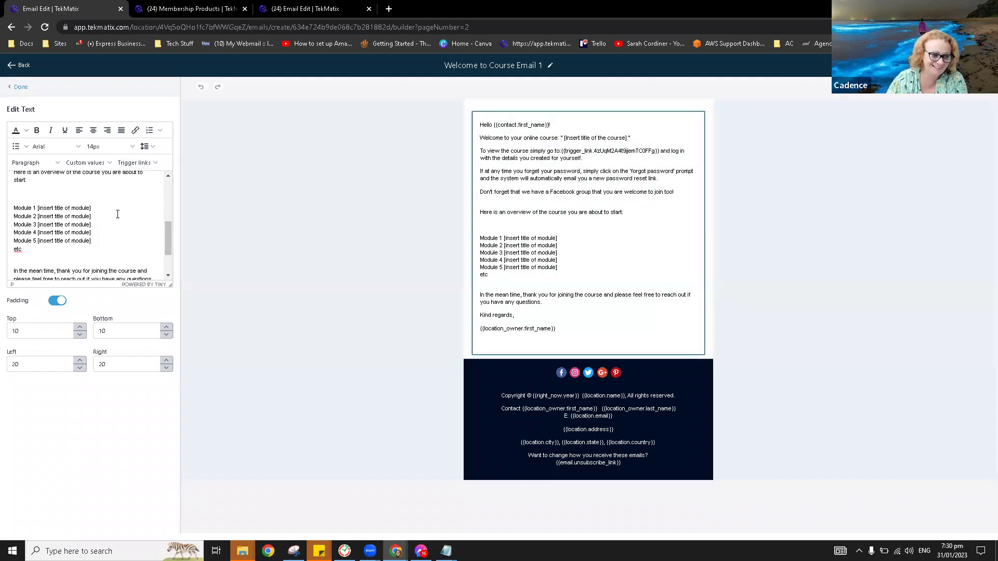
{"action": "left_click", "coordinate": [112, 211]}
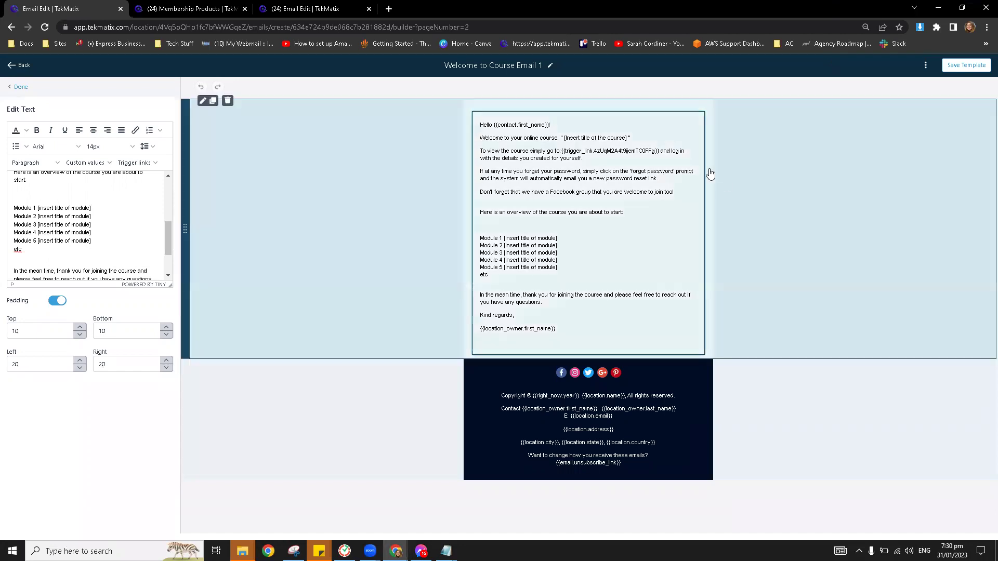
Examine the logo image element's settings above the body text, and reopen the body text block
{"action": "mouse_move", "coordinate": [544, 186]}
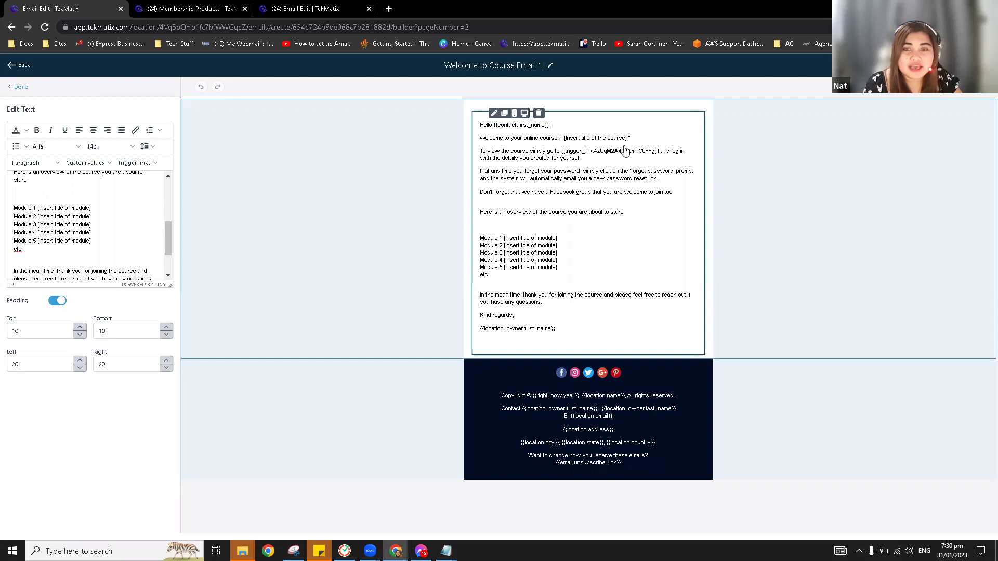
{"action": "left_click", "coordinate": [493, 114]}
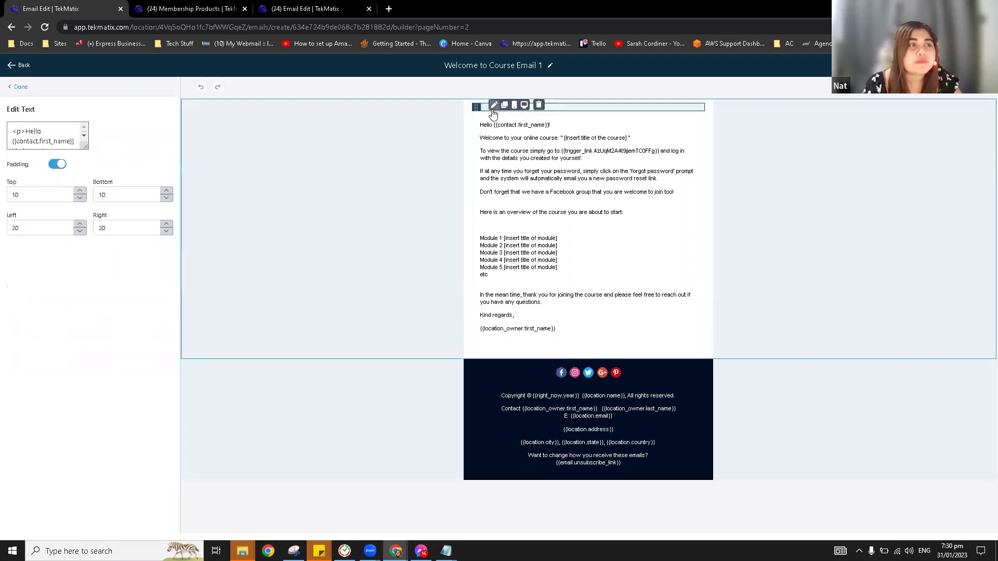
{"action": "left_click", "coordinate": [496, 118]}
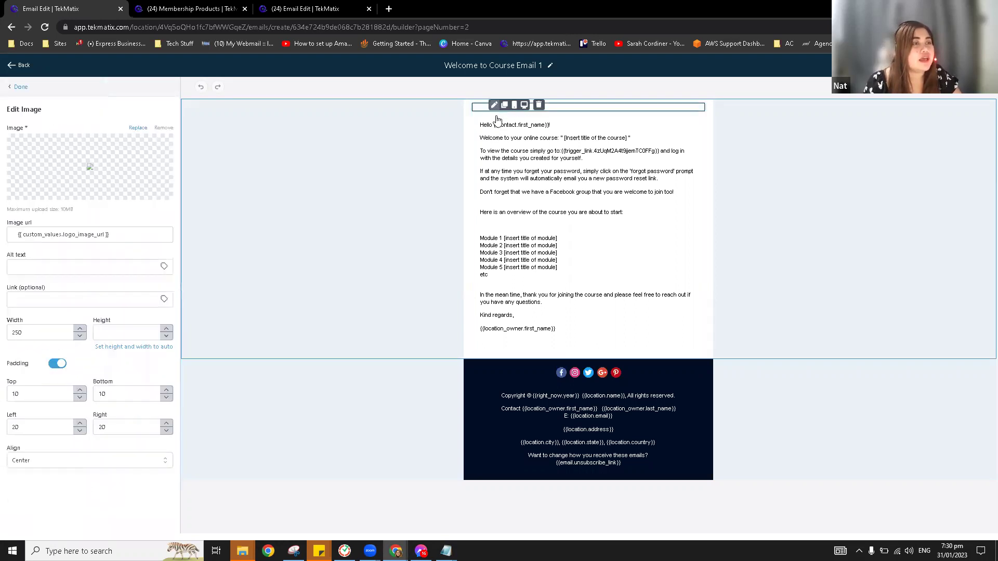
{"action": "left_click", "coordinate": [496, 118]}
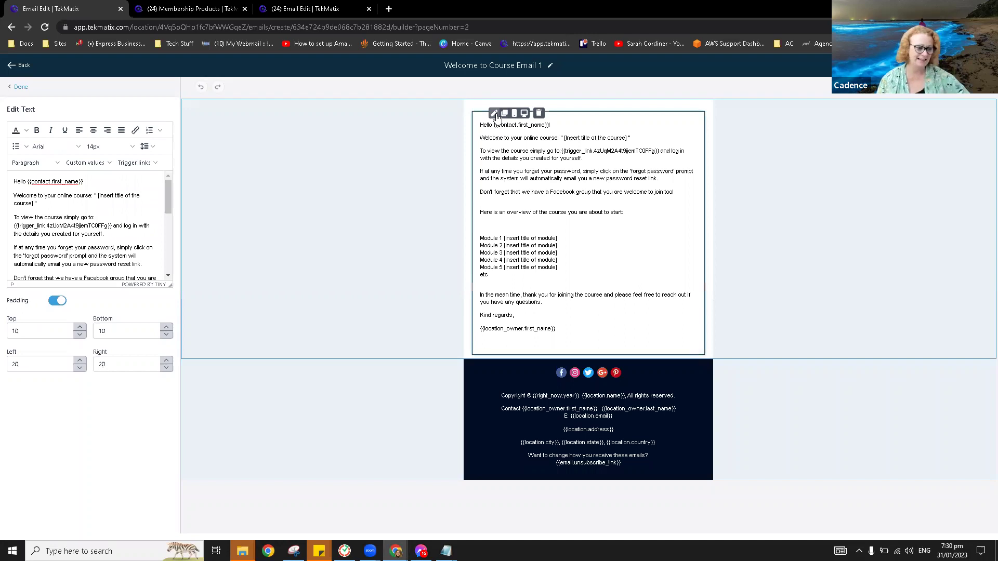
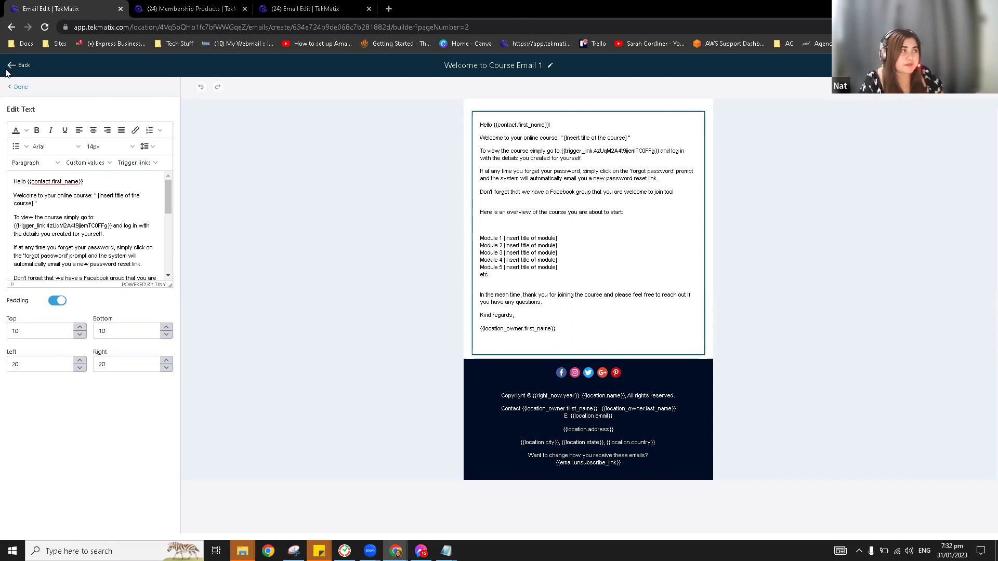
Leave the email editor, go to the Memberships and Courses offers, and open the Lead Magnet offer
{"action": "left_click", "coordinate": [24, 66]}
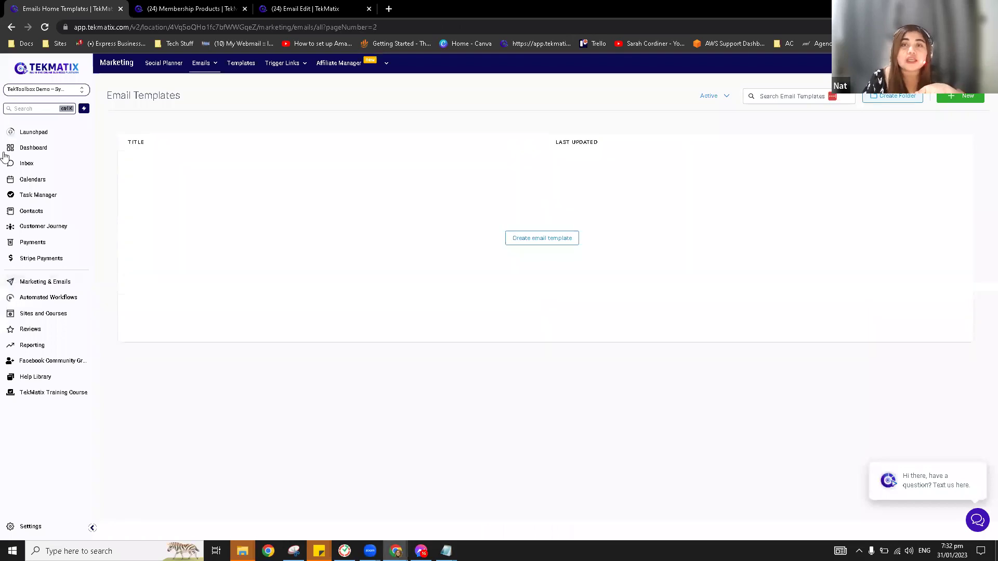
{"action": "left_click", "coordinate": [56, 320]}
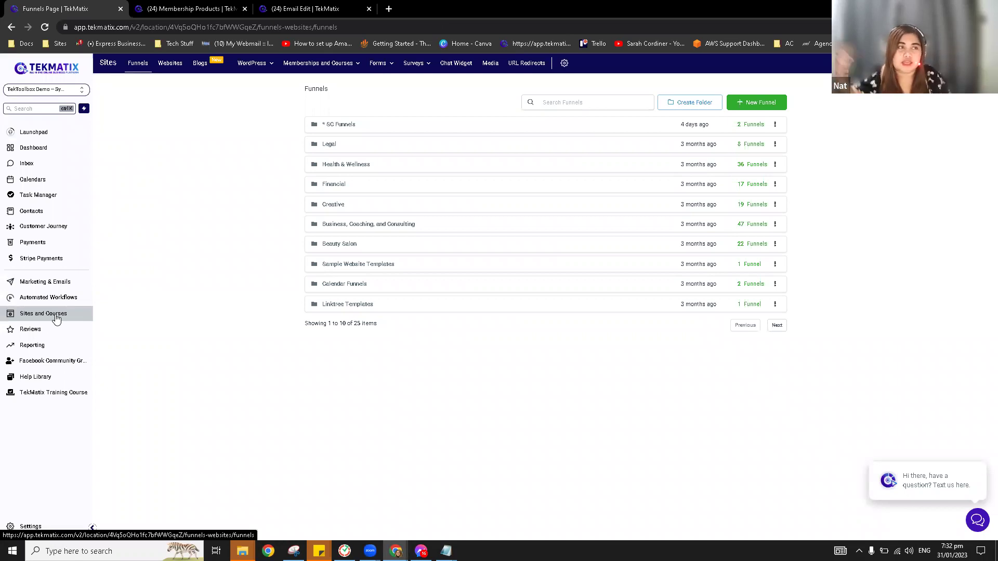
{"action": "mouse_move", "coordinate": [318, 67]}
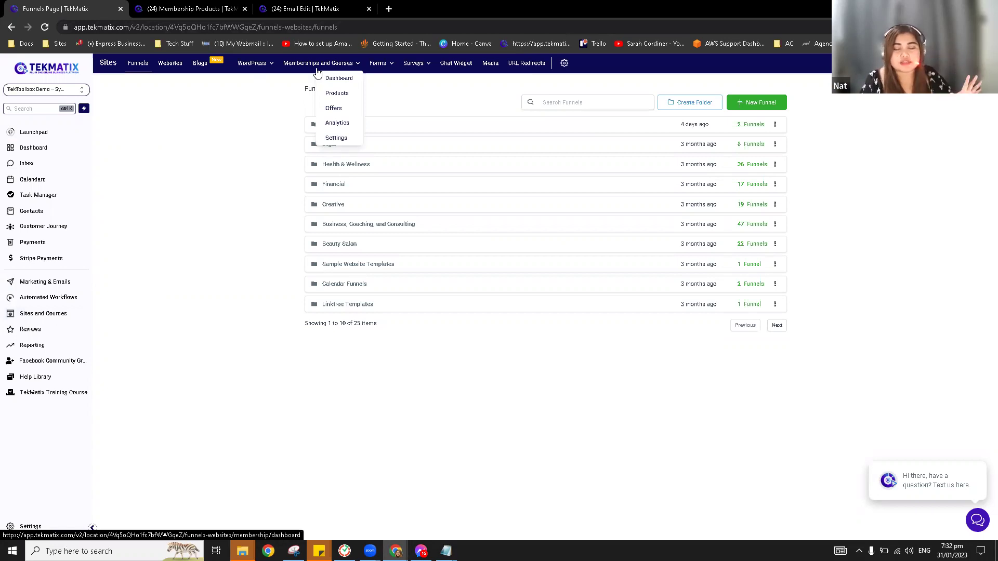
{"action": "left_click", "coordinate": [333, 108]}
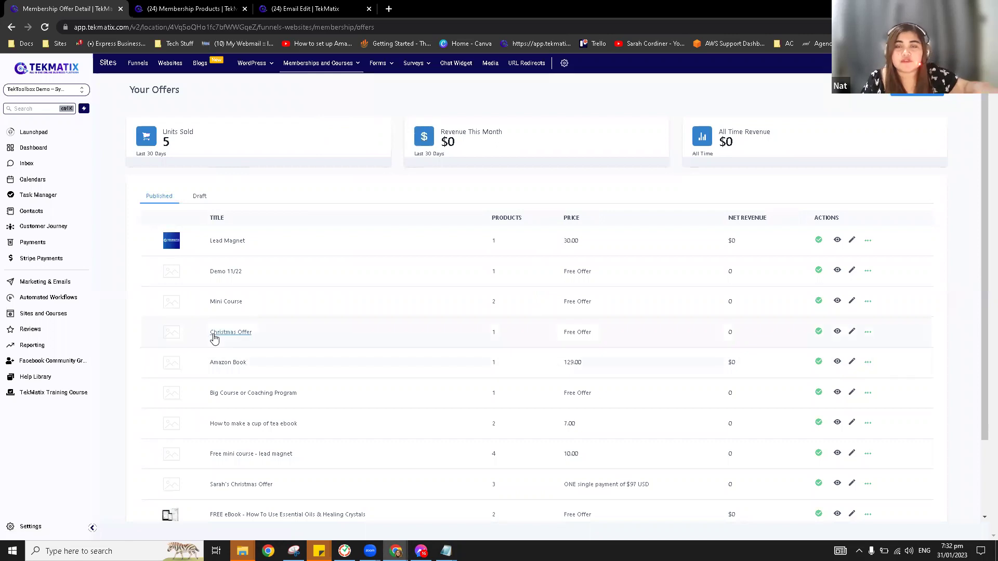
{"action": "left_click", "coordinate": [229, 240]}
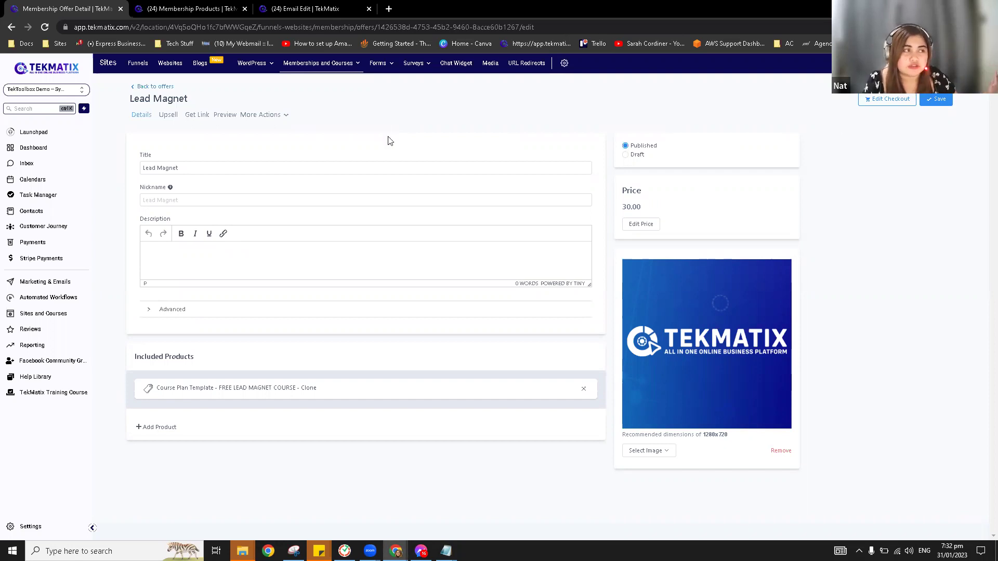
Copy the Lead Magnet offer's share link and open it in a new browser tab
{"action": "left_click", "coordinate": [629, 140]}
{"action": "left_click", "coordinate": [388, 9]}
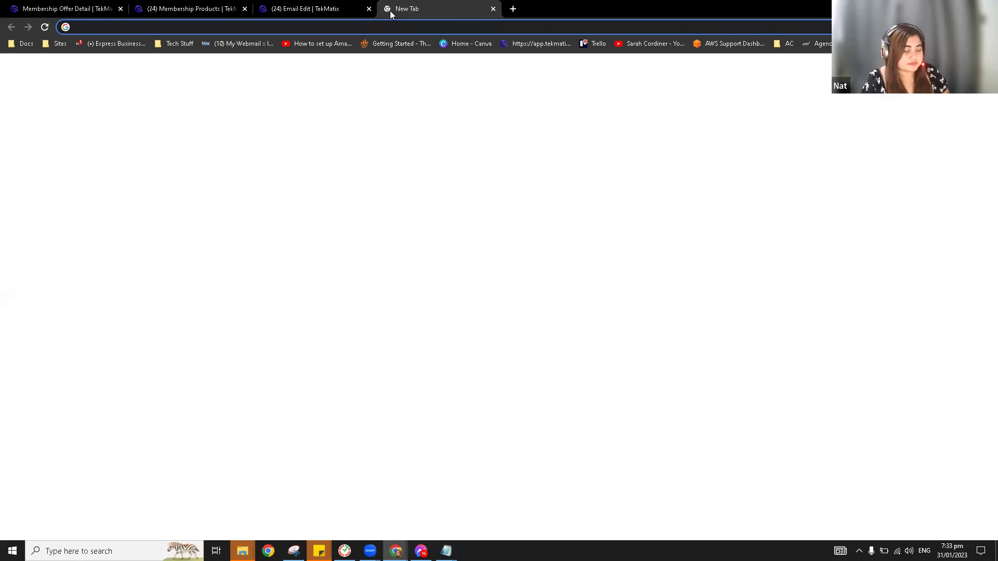
{"action": "key", "text": "ctrl+v"}
{"action": "key", "text": "Return"}
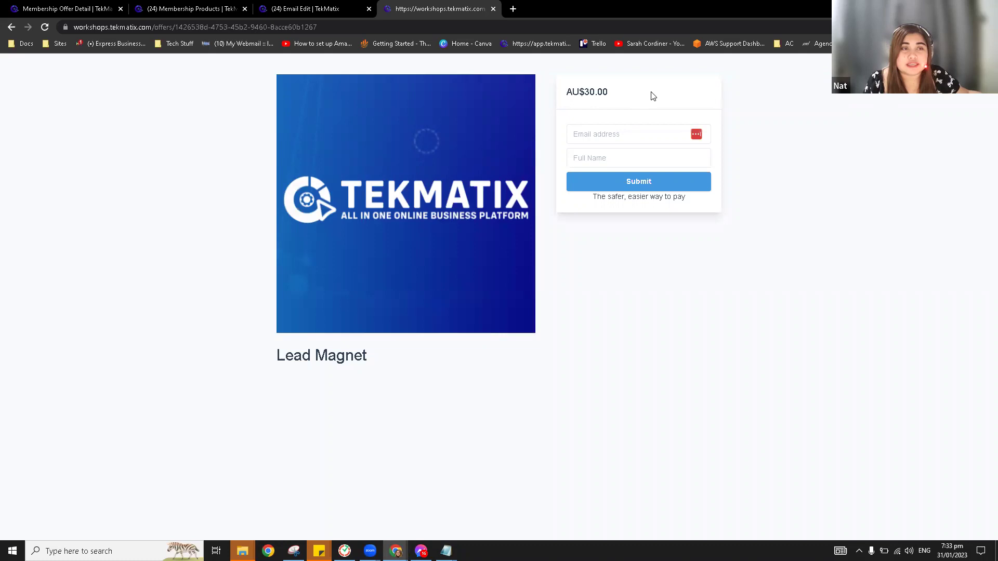
Examine the offer checkout page's price, Email address and Full Name fields, and Submit button without filling in the form
{"action": "left_click_drag", "start_coordinate": [652, 94], "coordinate": [553, 98]}
{"action": "left_click", "coordinate": [815, 142]}
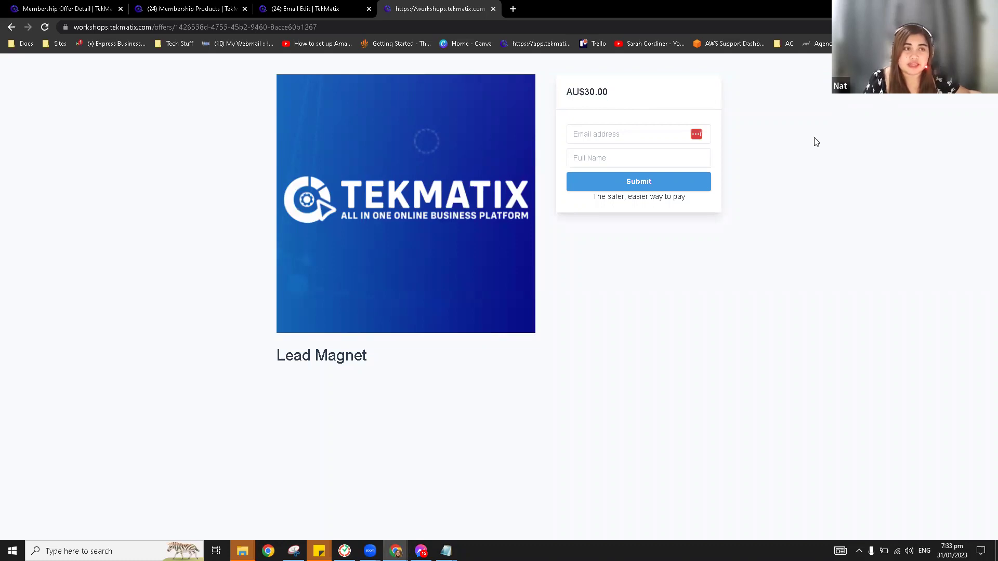
{"action": "left_click", "coordinate": [595, 137]}
{"action": "left_click", "coordinate": [603, 160]}
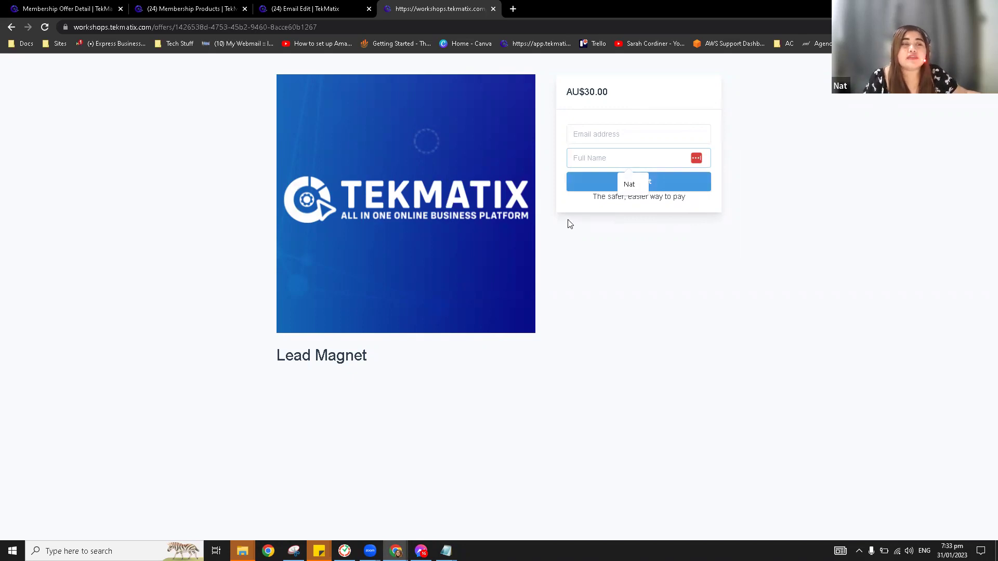
{"action": "left_click", "coordinate": [849, 216]}
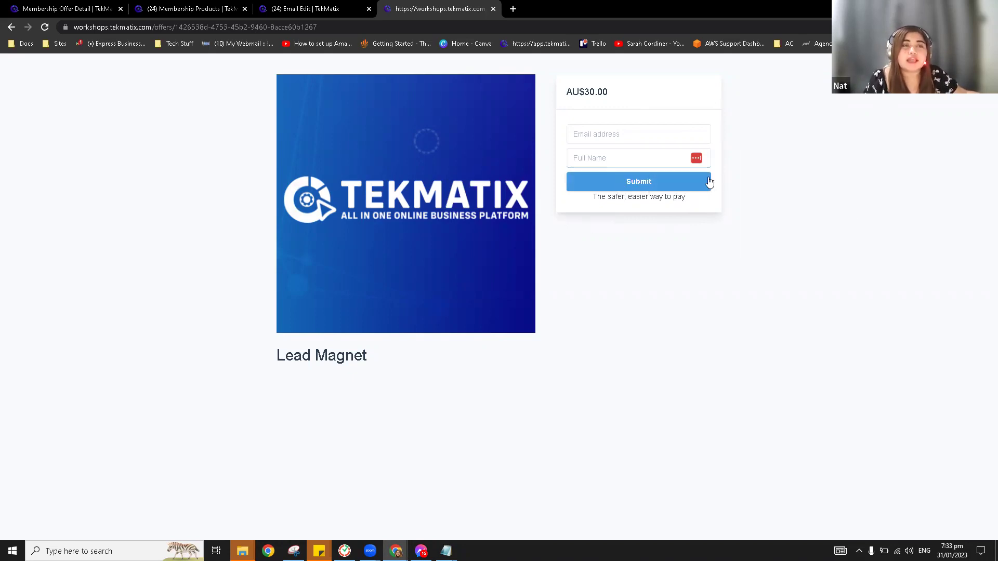
{"action": "left_click", "coordinate": [606, 185]}
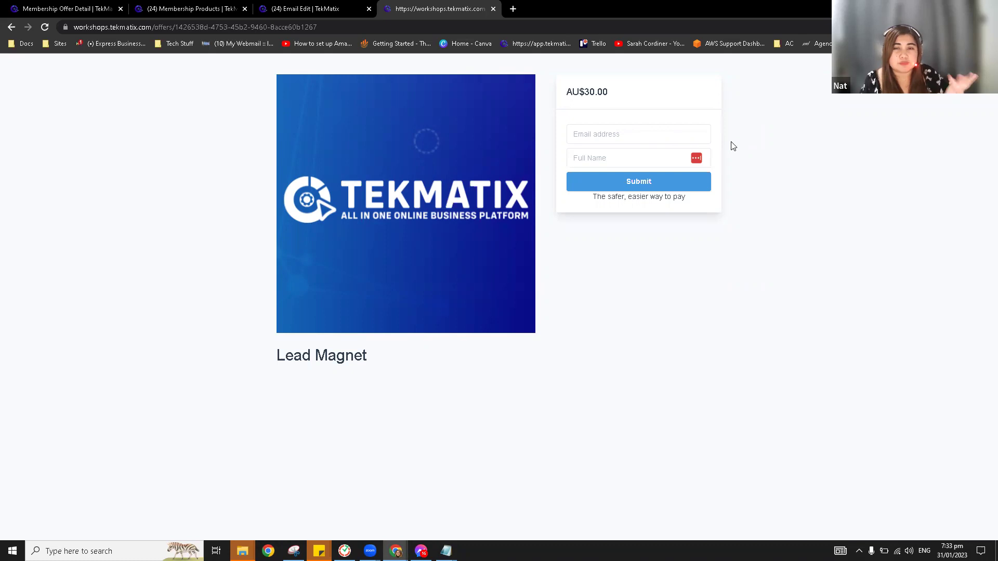
{"action": "left_click", "coordinate": [604, 131]}
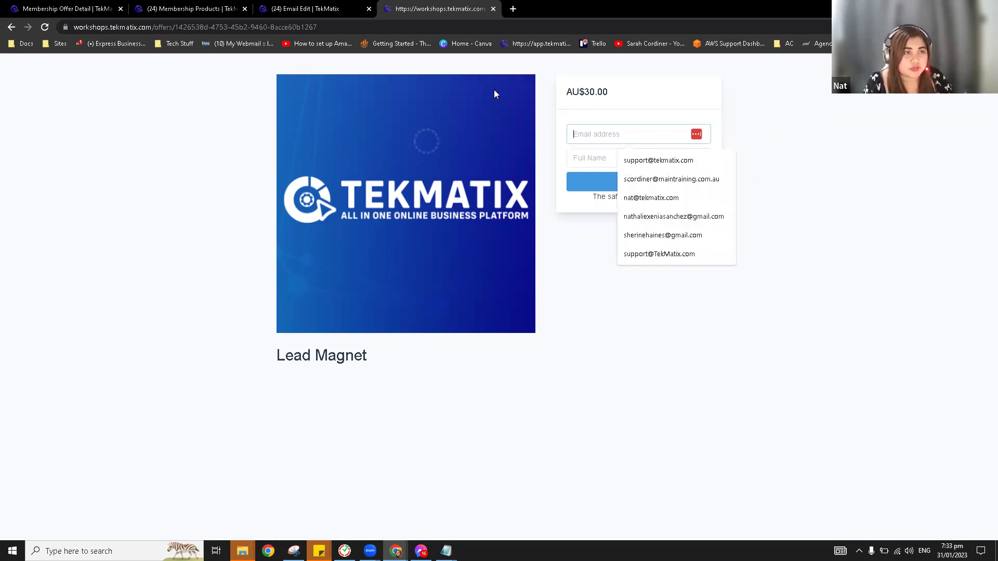
Return to the Lead Magnet offer's tab, close the share link dialog, and go back to the offers list
{"action": "left_click", "coordinate": [266, 7]}
{"action": "left_click", "coordinate": [405, 7]}
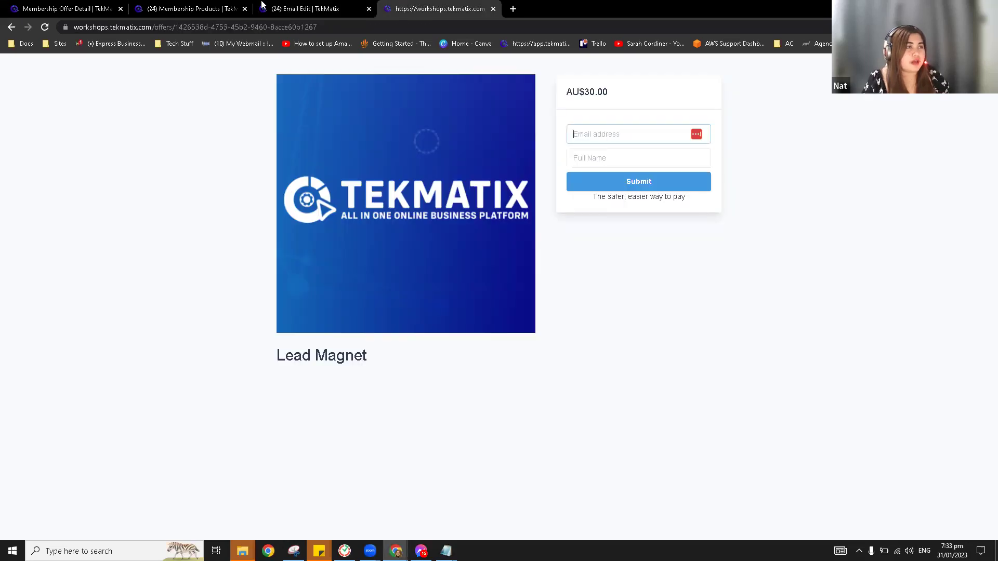
{"action": "left_click", "coordinate": [57, 7]}
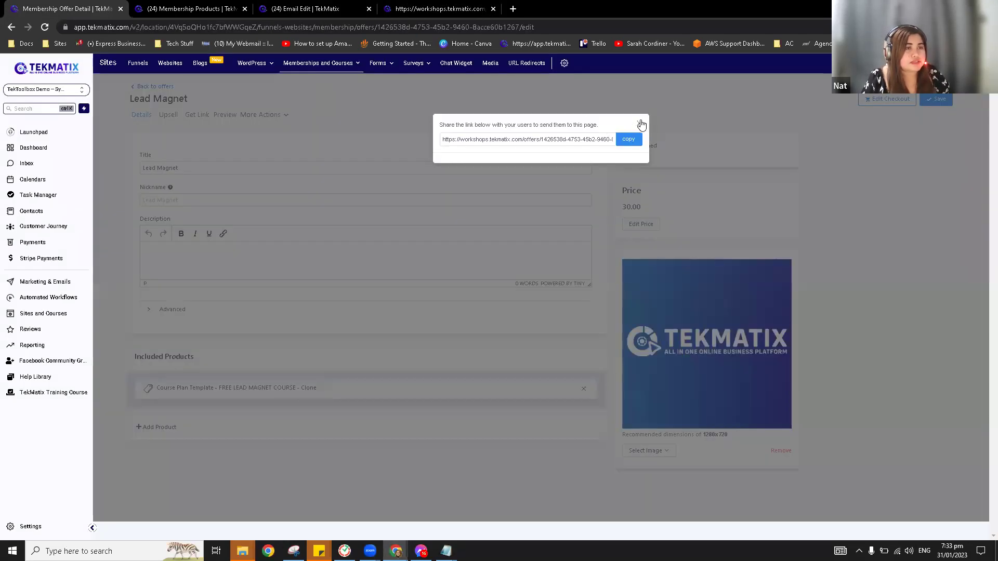
{"action": "left_click", "coordinate": [640, 124]}
{"action": "left_click", "coordinate": [156, 87]}
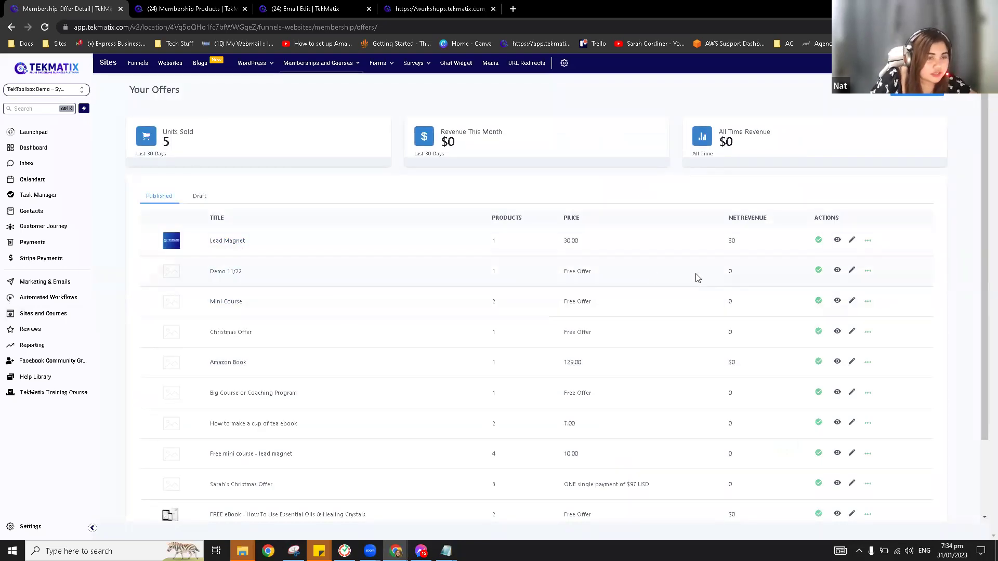
Open the Demo 11/22 offer from the offers list, glancing at the Lead Magnet checkout tab while it loads
{"action": "left_click", "coordinate": [227, 271]}
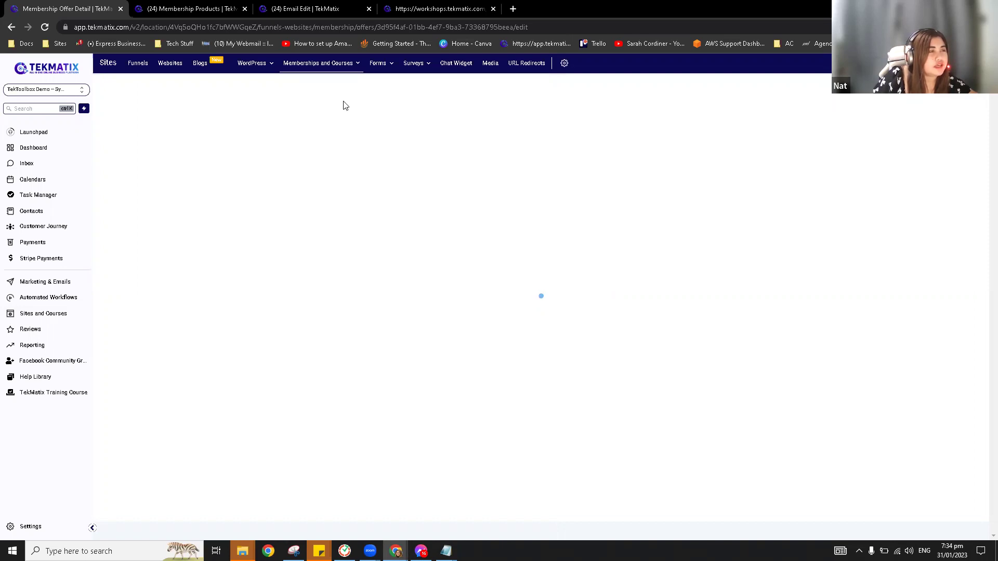
{"action": "left_click", "coordinate": [423, 5]}
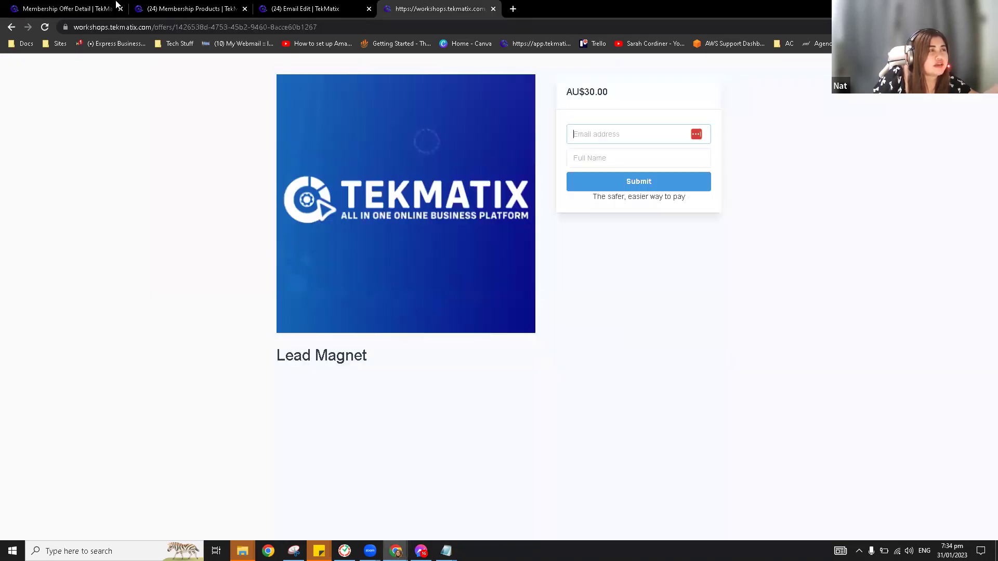
{"action": "left_click", "coordinate": [66, 5]}
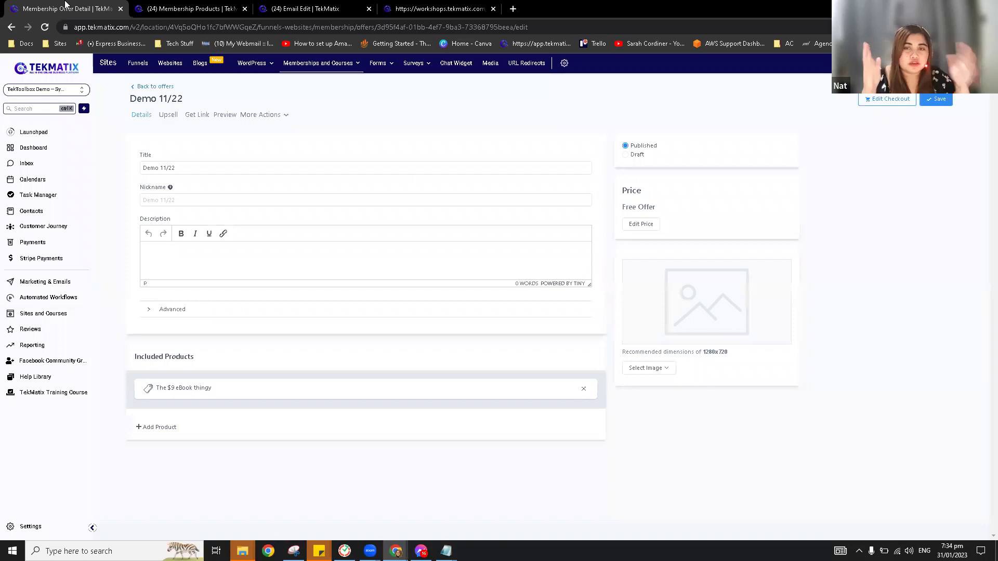
Copy the Demo 11/22 offer's share link, close the link dialog, and open the link in a new browser tab
{"action": "left_click", "coordinate": [201, 120]}
{"action": "left_click", "coordinate": [628, 140]}
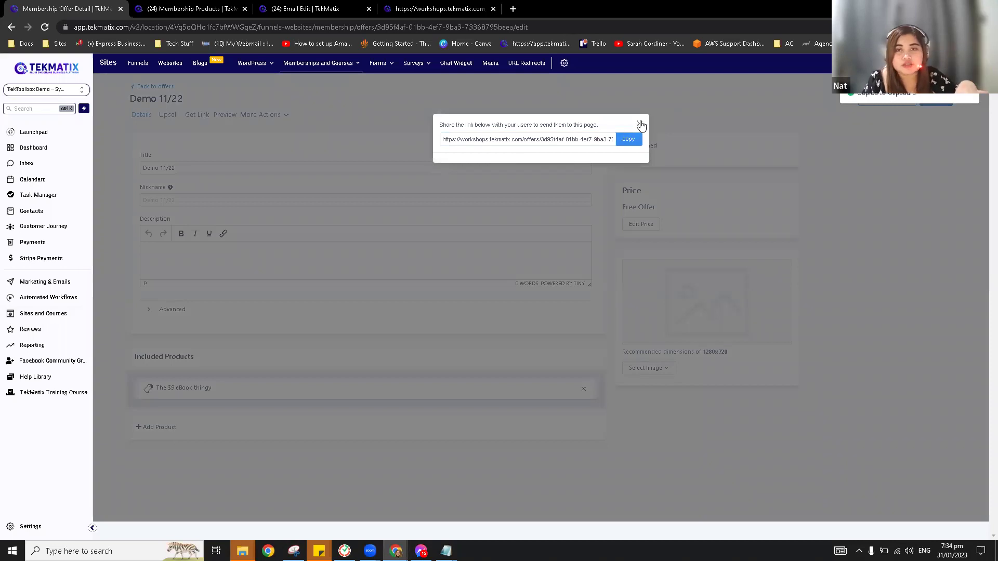
{"action": "left_click", "coordinate": [639, 124]}
{"action": "left_click", "coordinate": [515, 11]}
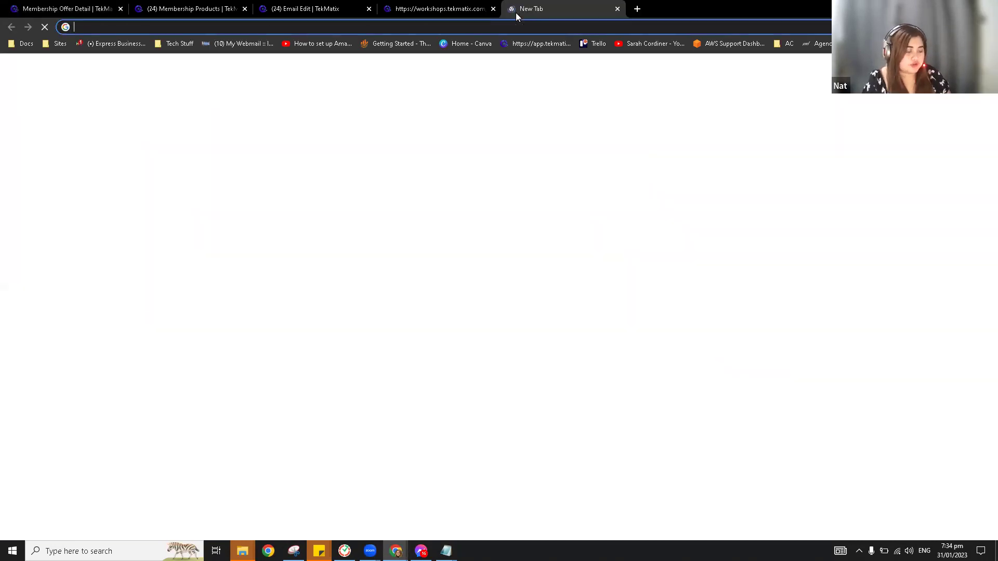
{"action": "key", "text": "ctrl+v"}
{"action": "key", "text": "Return"}
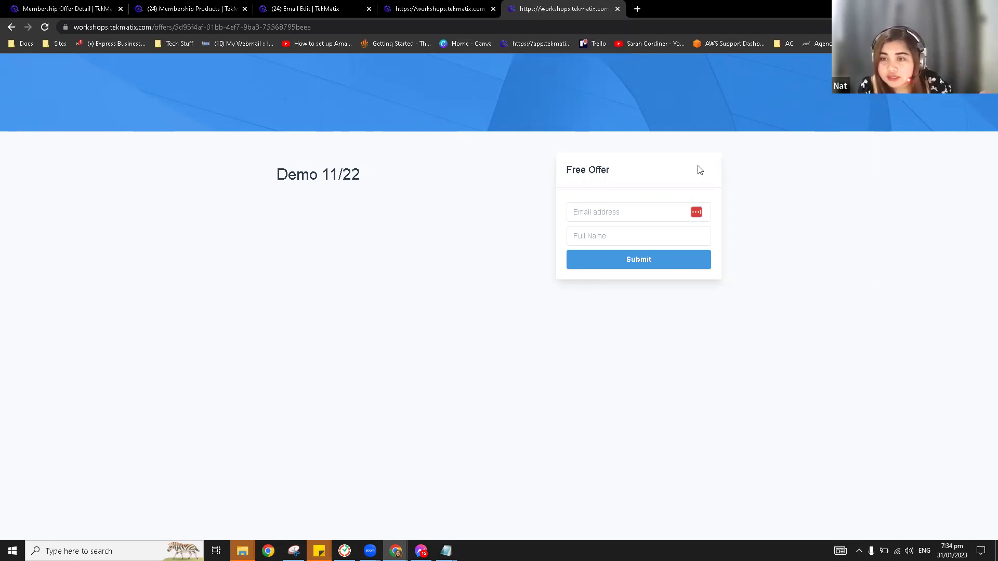
Fill in the email address and full name on the Demo 11/22 free offer page and submit the sign-up
{"action": "left_click", "coordinate": [618, 218]}
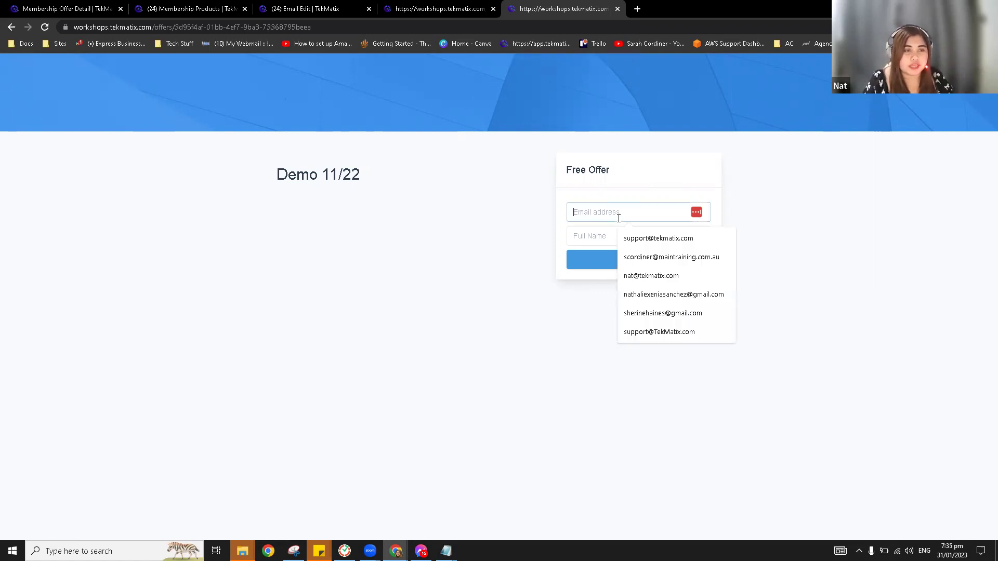
{"action": "left_click", "coordinate": [639, 239]}
{"action": "left_click", "coordinate": [619, 235]}
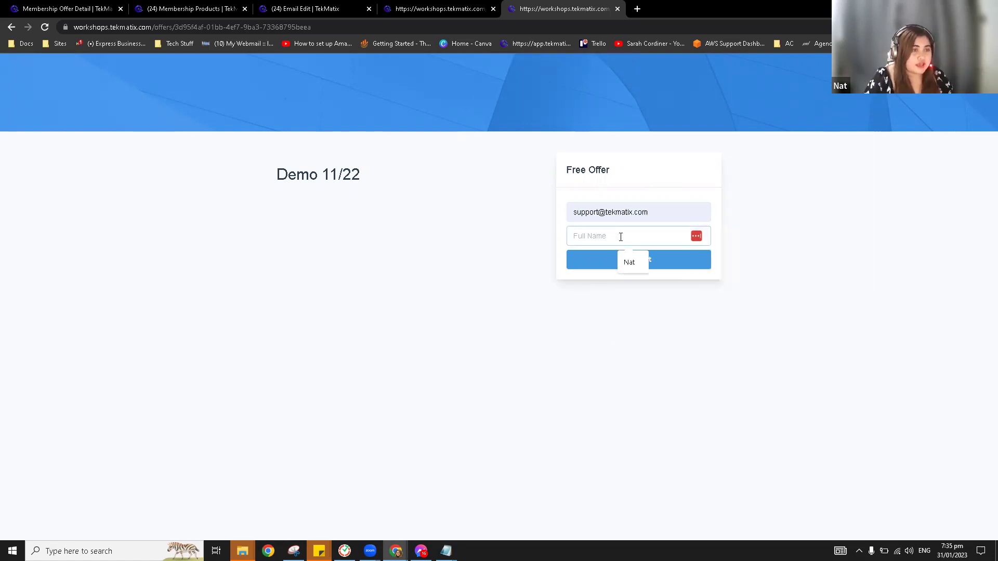
{"action": "left_click", "coordinate": [643, 270]}
{"action": "left_click", "coordinate": [645, 265]}
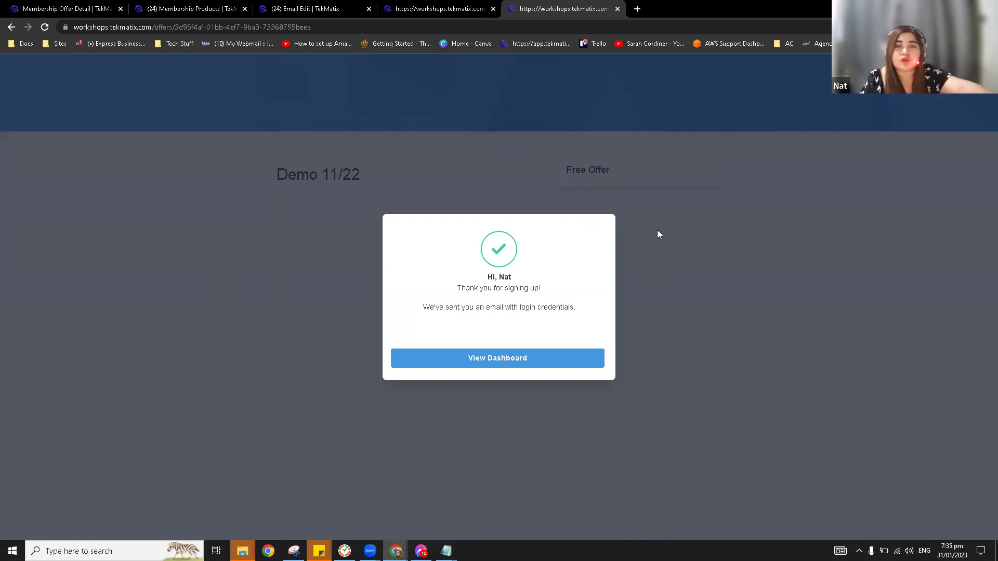
View the member's course dashboard from the sign-up confirmation, and close both the offer page and course library tabs
{"action": "left_click", "coordinate": [524, 366]}
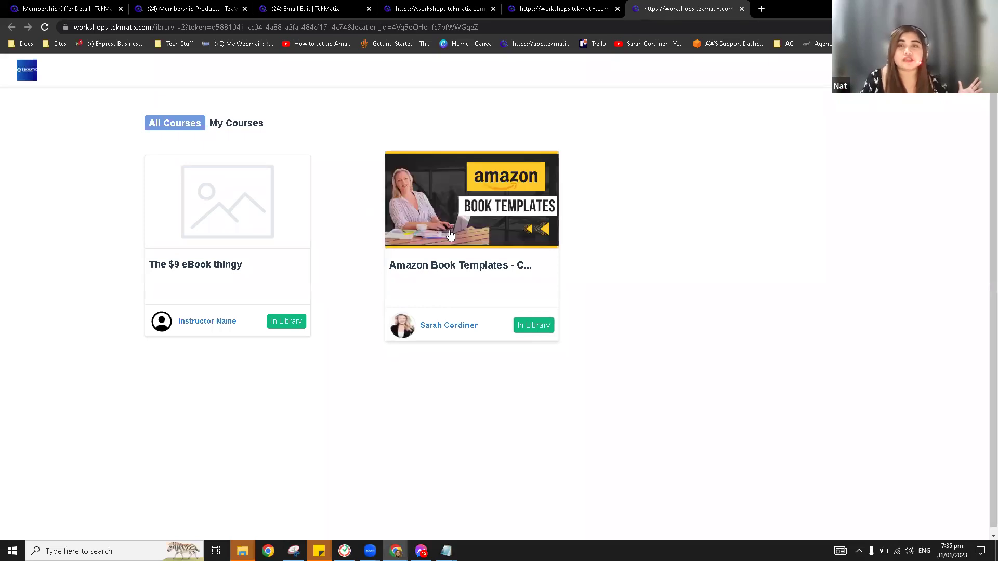
{"action": "left_click", "coordinate": [562, 5]}
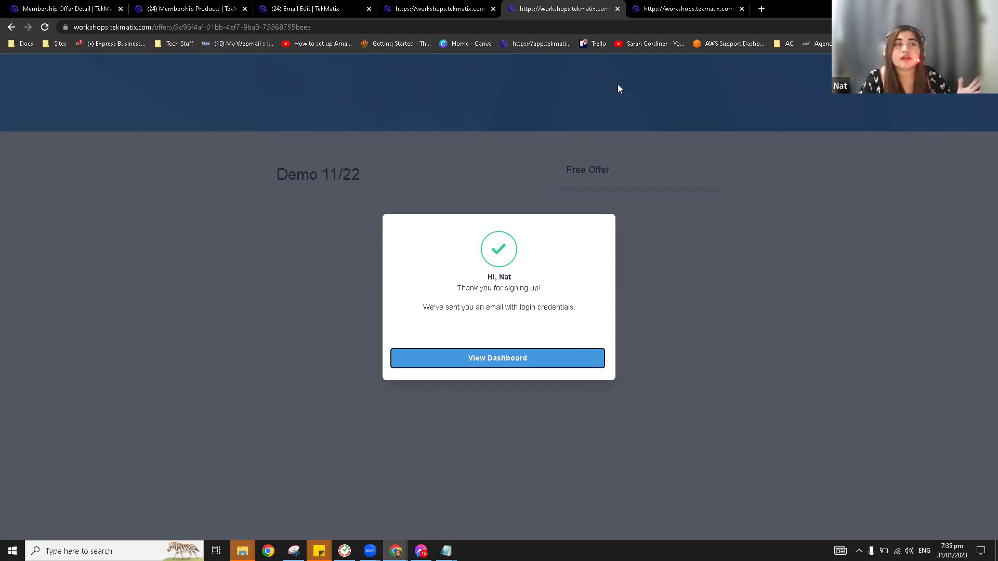
{"action": "left_click", "coordinate": [618, 9]}
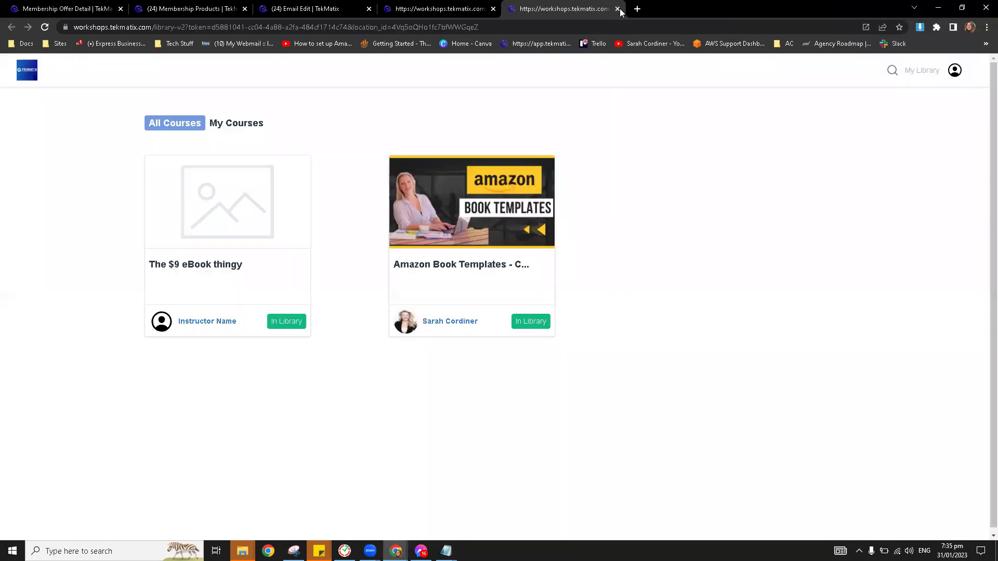
{"action": "left_click", "coordinate": [618, 9]}
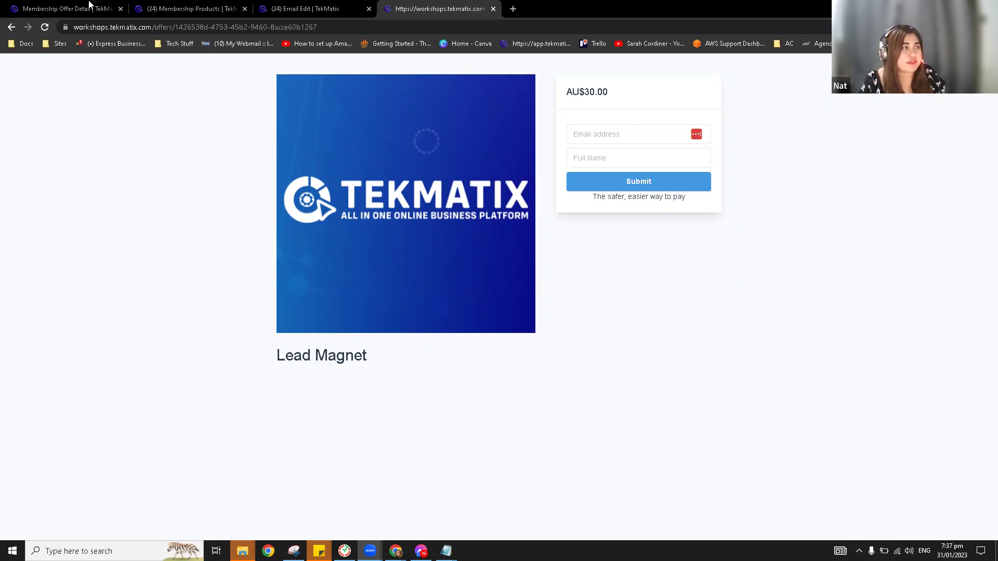
Return to the Demo 11/22 offer's tab and examine the Stripe payment integration's Google Pay and Apple Pay option
{"action": "left_click", "coordinate": [89, 7]}
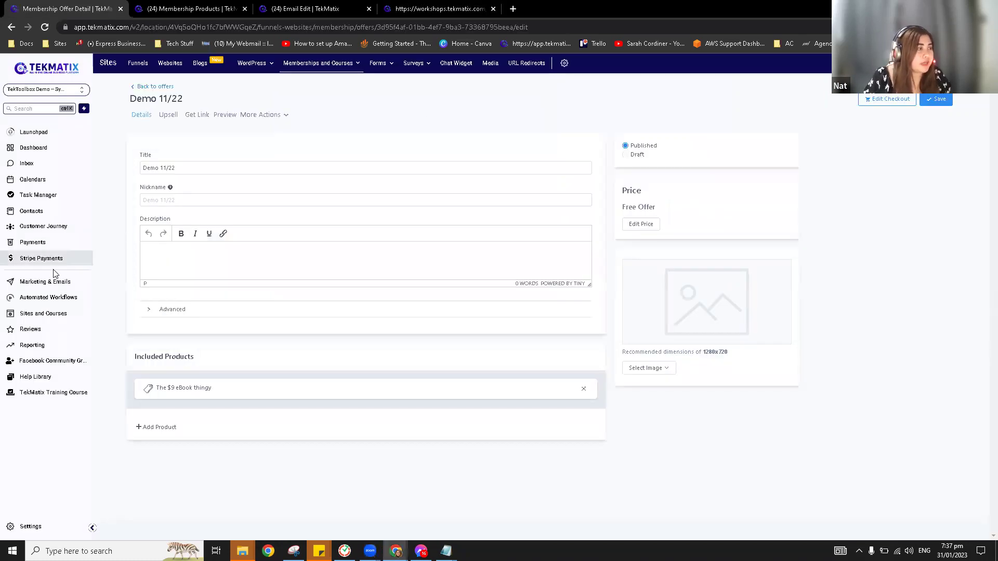
{"action": "left_click", "coordinate": [29, 245]}
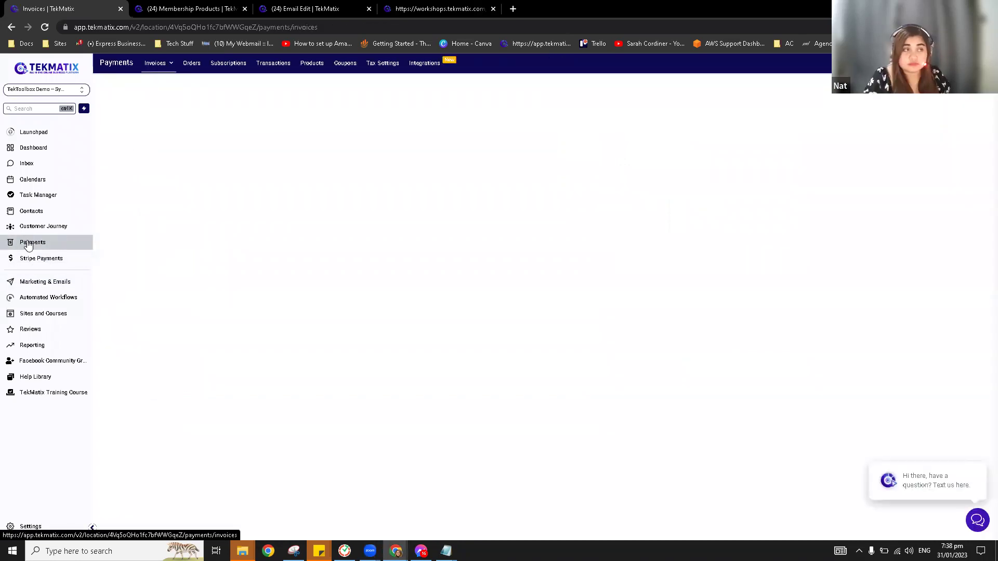
{"action": "left_click", "coordinate": [425, 63]}
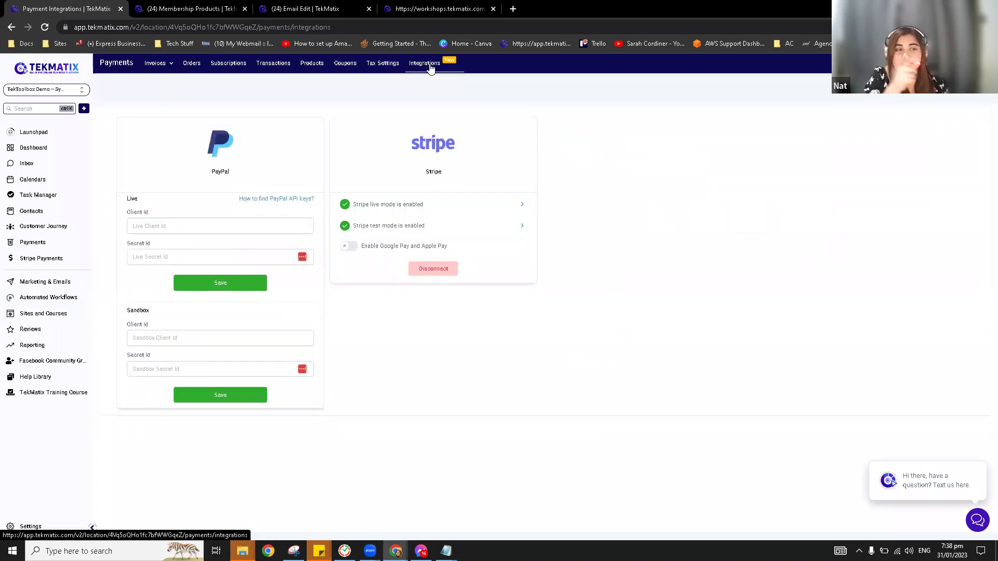
{"action": "left_click_drag", "start_coordinate": [459, 248], "coordinate": [361, 254]}
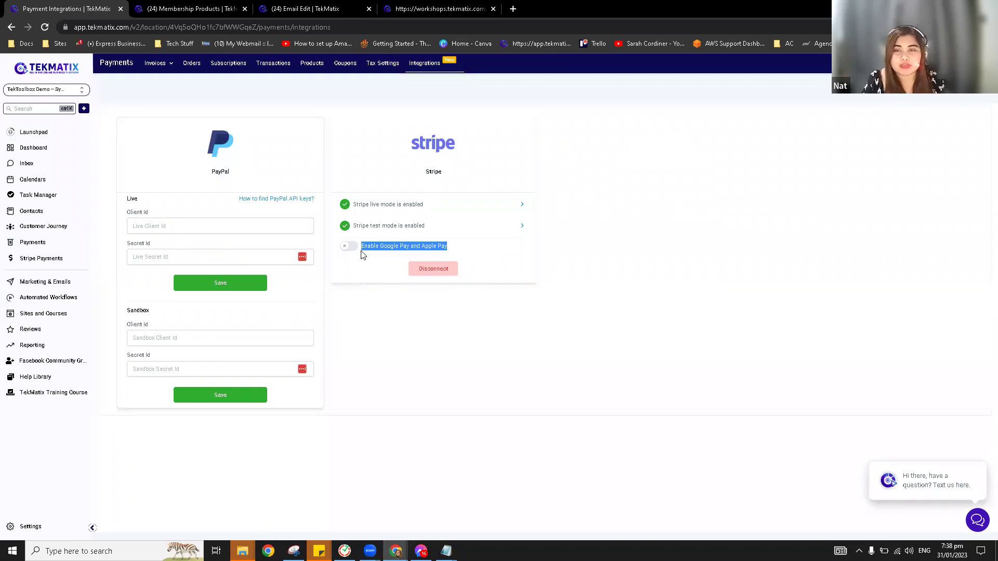
{"action": "left_click", "coordinate": [357, 263]}
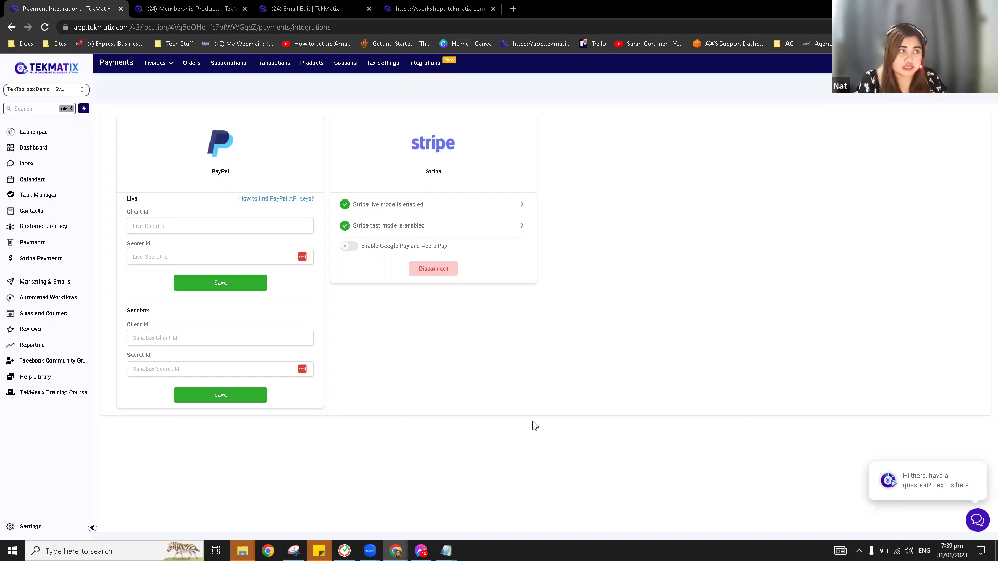
Go to the My Staff settings, dismiss the save-address prompt, and open the first team member for editing
{"action": "left_click", "coordinate": [31, 527]}
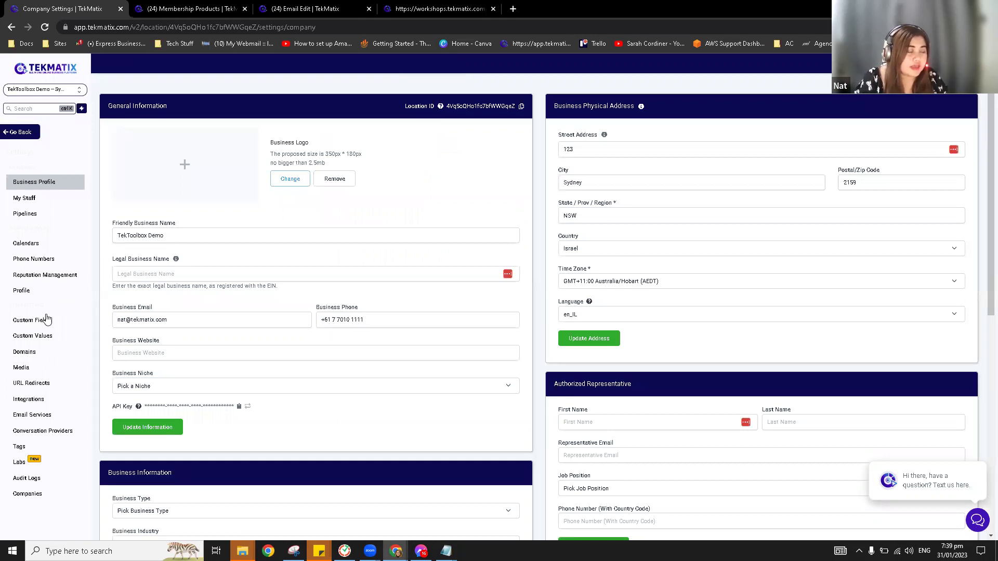
{"action": "left_click", "coordinate": [41, 202]}
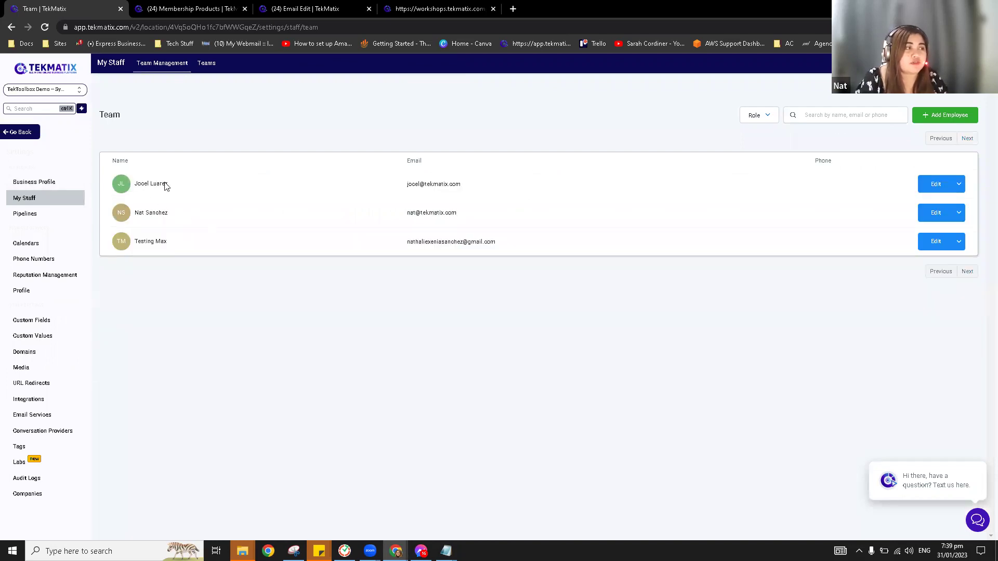
{"action": "left_click_drag", "start_coordinate": [134, 185], "coordinate": [168, 185]}
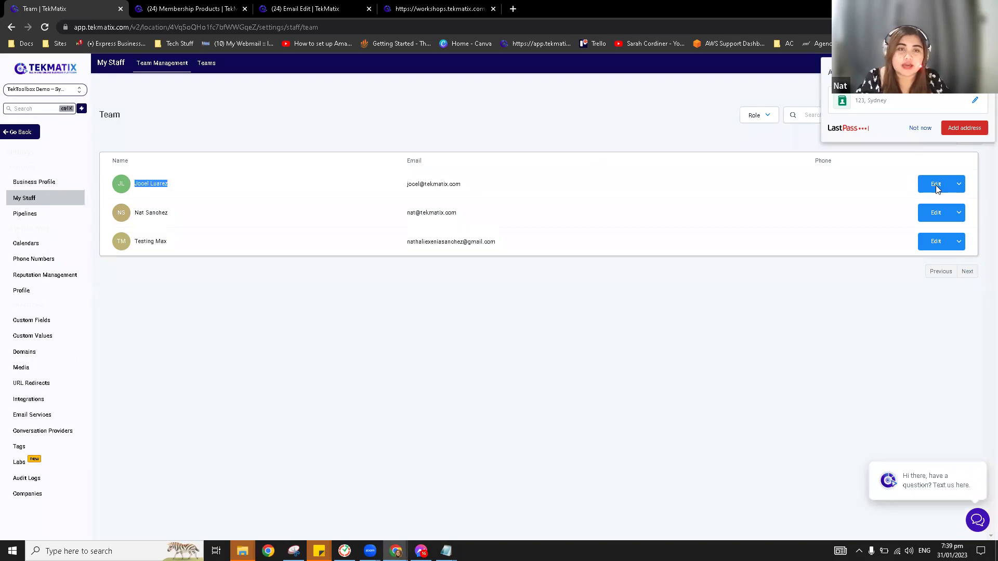
{"action": "left_click", "coordinate": [920, 128]}
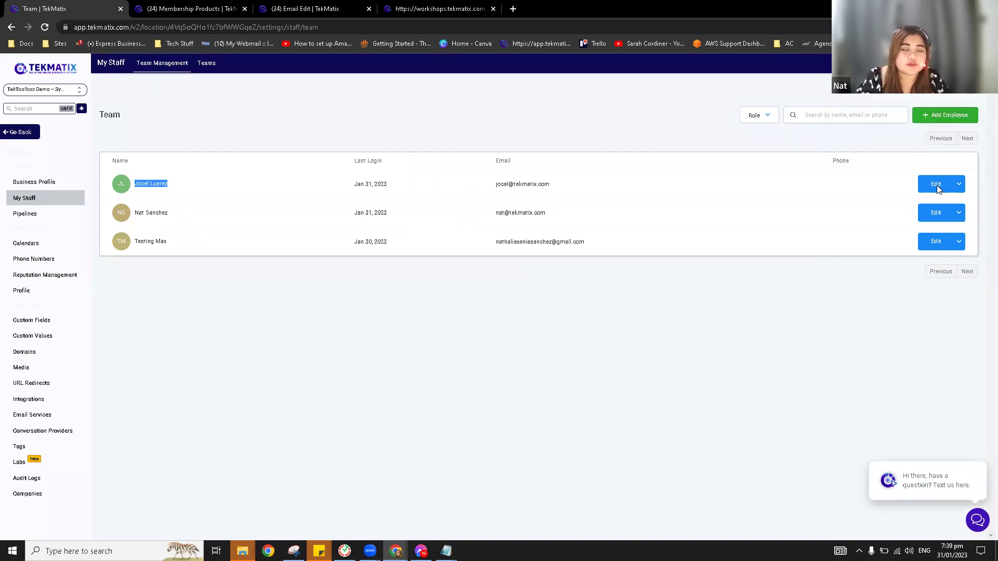
{"action": "left_click", "coordinate": [936, 185]}
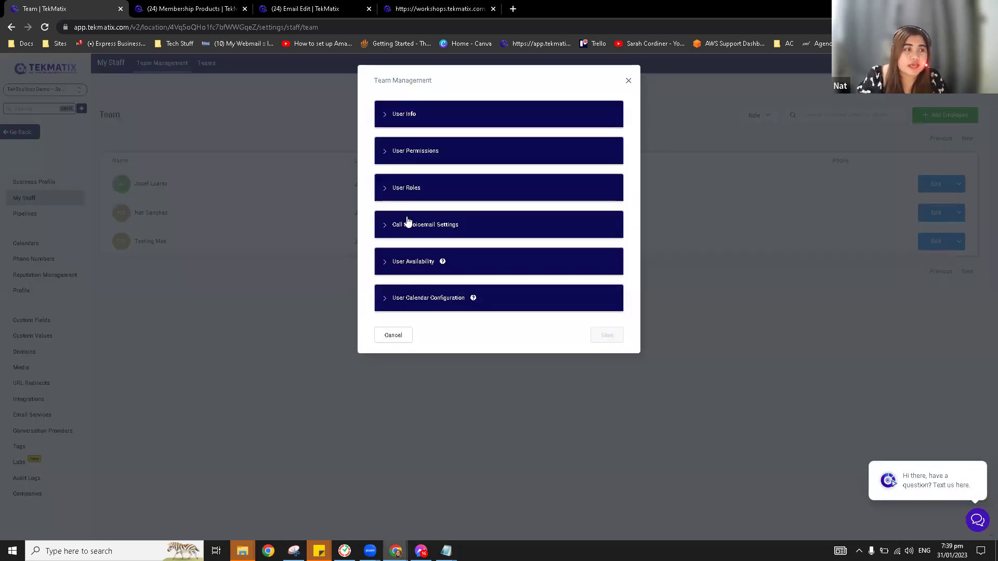
Check the available user roles for the team member, leaving the role set to Admin
{"action": "left_click", "coordinate": [406, 188]}
{"action": "left_click", "coordinate": [423, 230]}
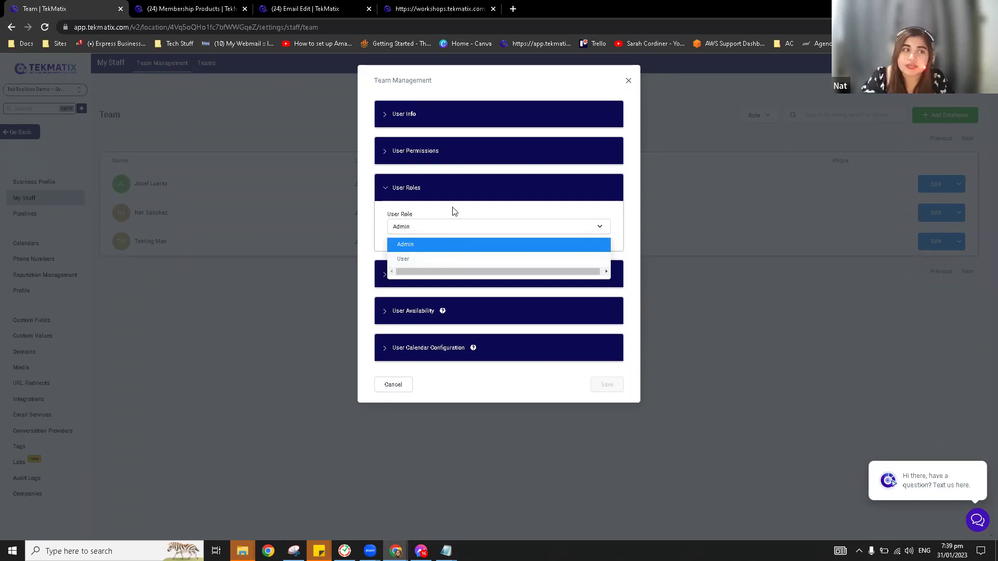
{"action": "left_click", "coordinate": [415, 227]}
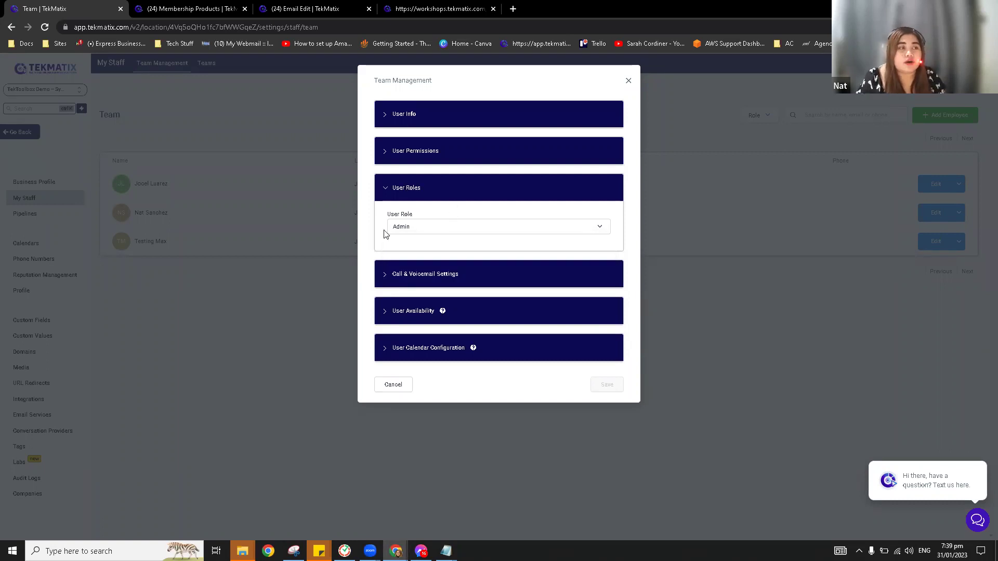
Turn off the team member's Dashboard stats, Campaigns and Triggers permissions, and close the Team Management dialog without saving
{"action": "left_click", "coordinate": [426, 151]}
{"action": "scroll", "coordinate": [472, 226], "scroll_direction": "down", "scroll_amount": 1}
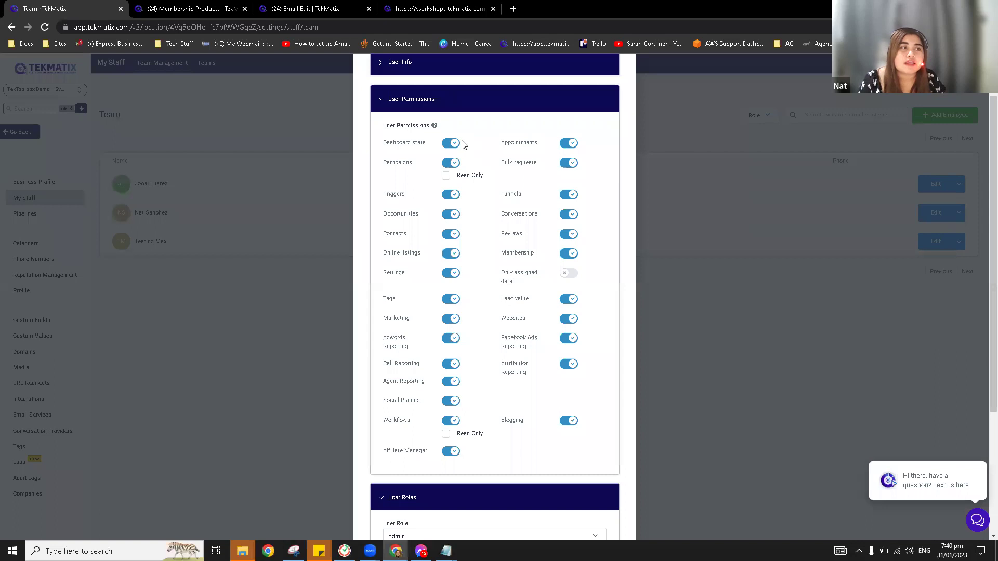
{"action": "left_click", "coordinate": [454, 148]}
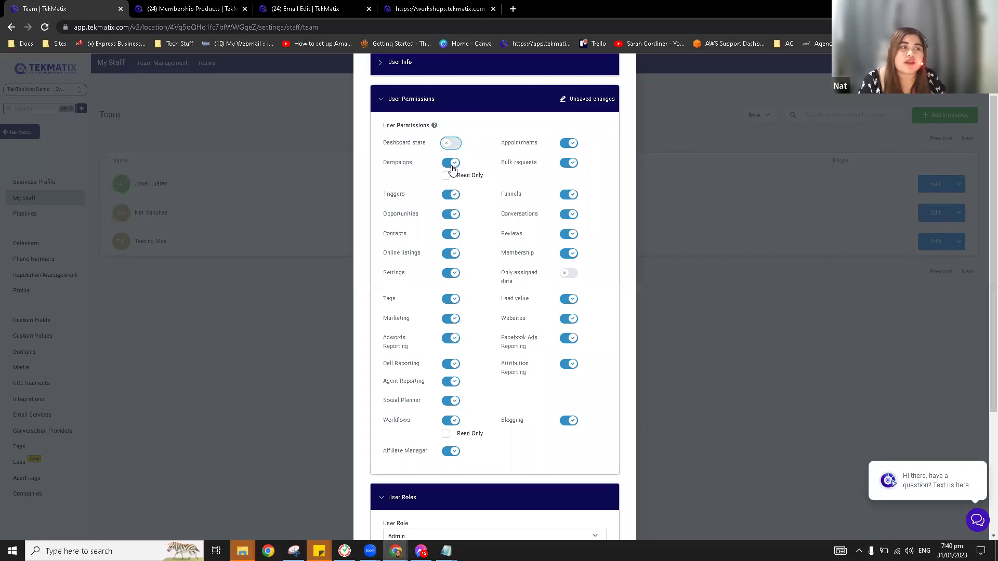
{"action": "left_click", "coordinate": [451, 164]}
{"action": "left_click", "coordinate": [449, 183]}
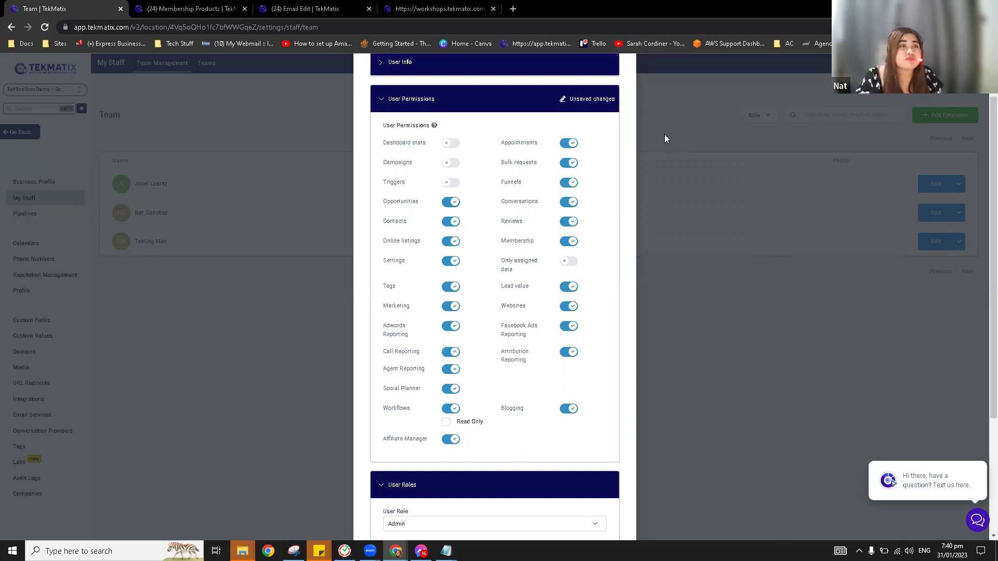
{"action": "scroll", "coordinate": [664, 134], "scroll_direction": "up", "scroll_amount": 1}
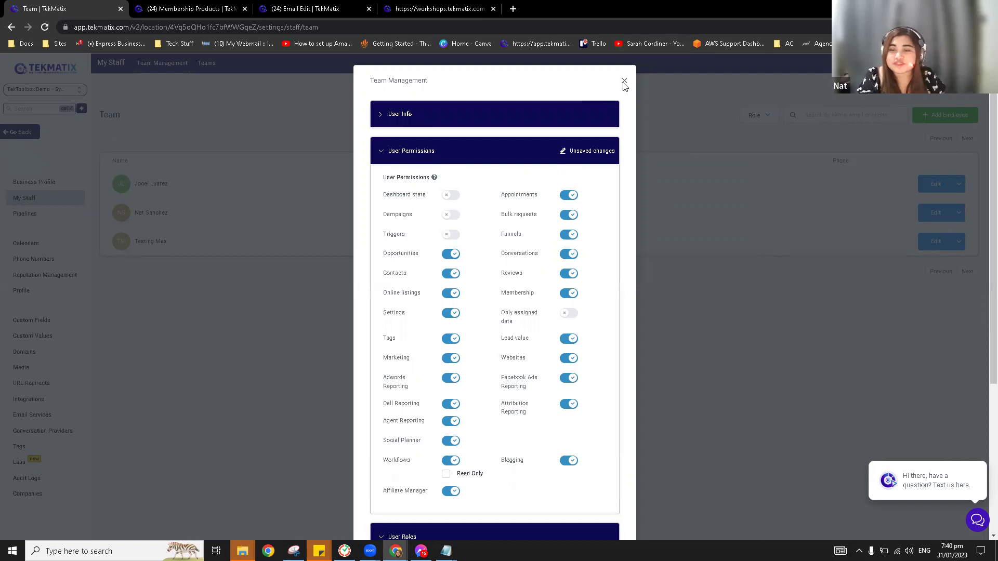
{"action": "left_click", "coordinate": [624, 83]}
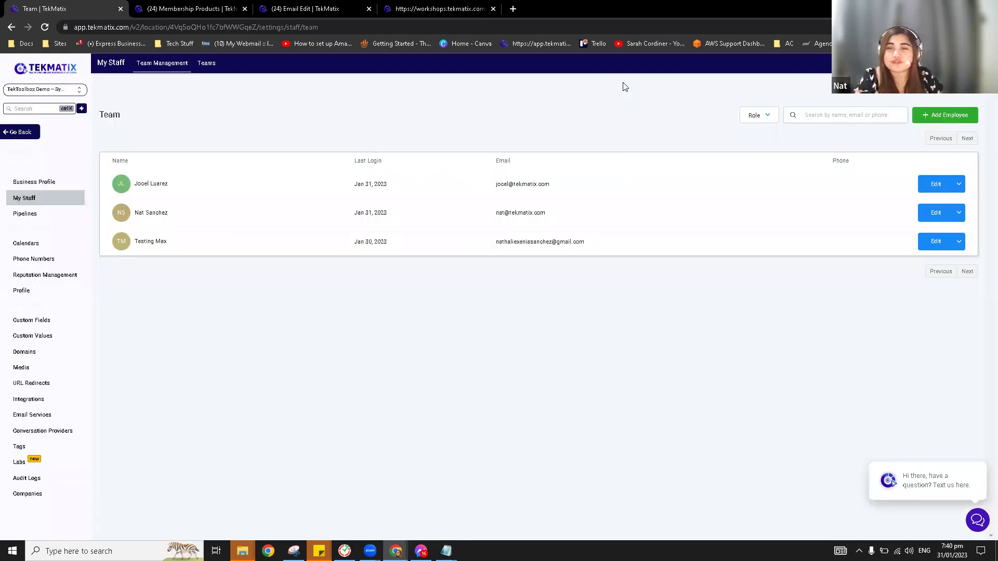
Leave the settings, pass through the Funnels and Websites lists to the form builder, and open the Lead Magnet 1 form
{"action": "left_click", "coordinate": [19, 134]}
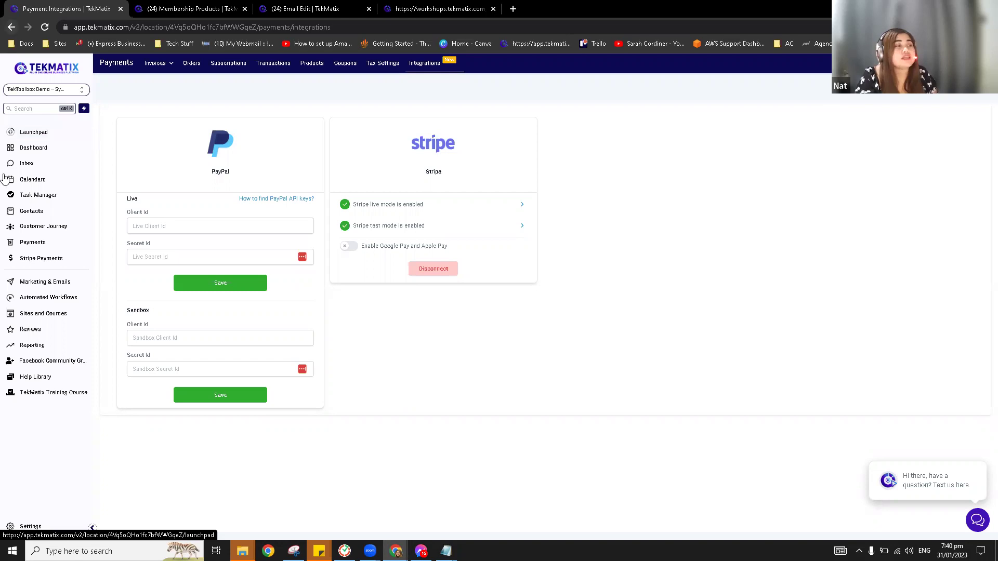
{"action": "left_click", "coordinate": [56, 316]}
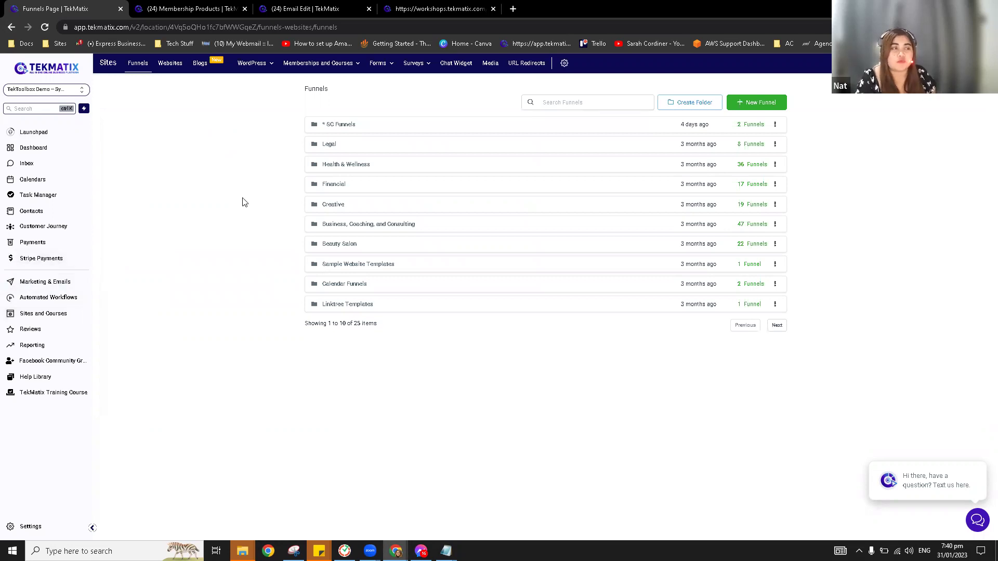
{"action": "left_click", "coordinate": [171, 65]}
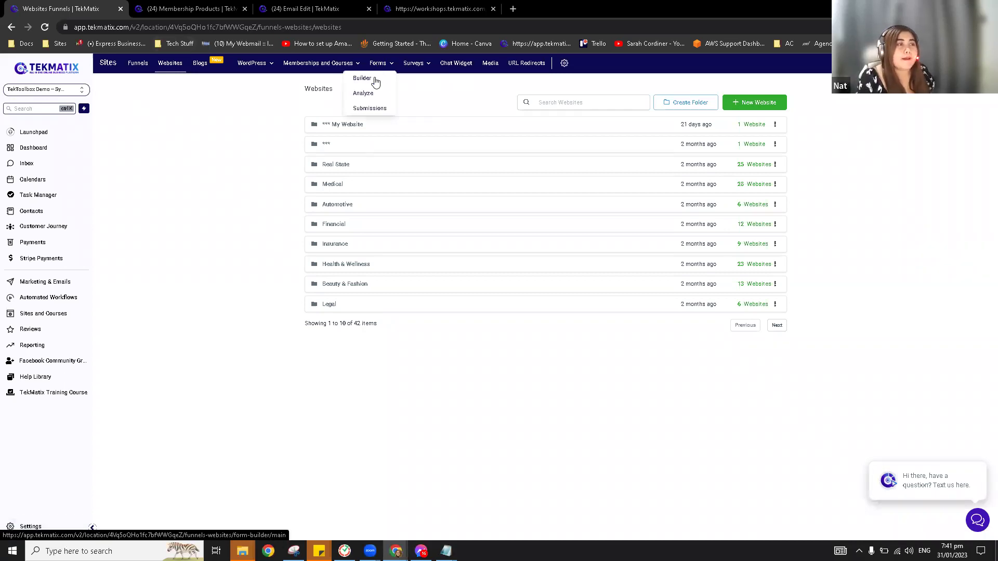
{"action": "left_click", "coordinate": [375, 80]}
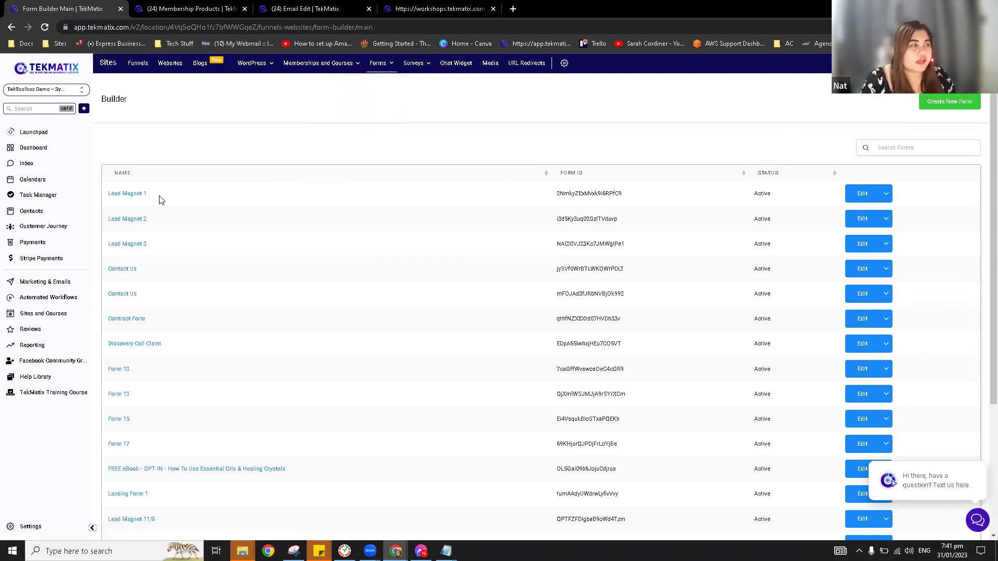
{"action": "left_click", "coordinate": [126, 193]}
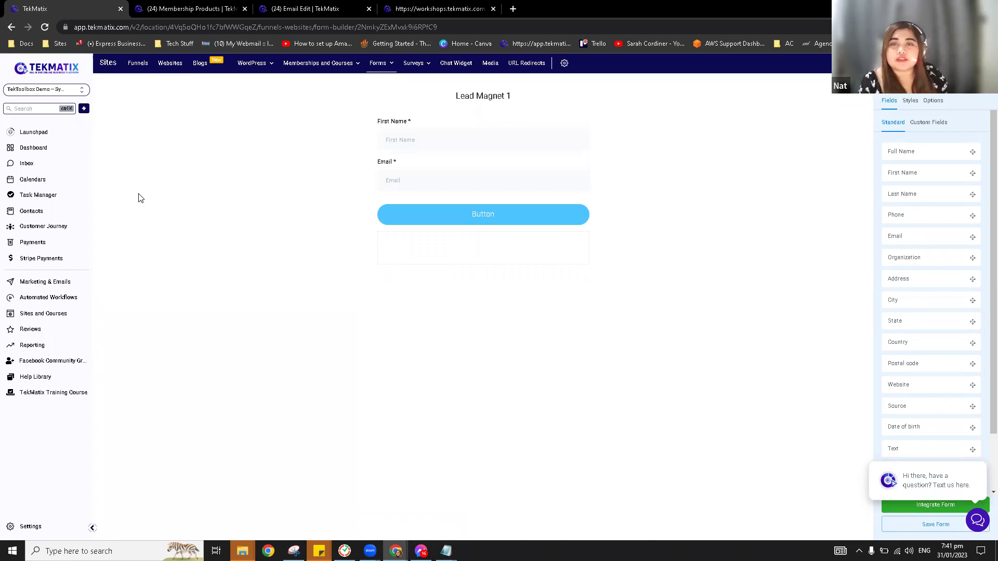
Look through the custom fields available for the Lead Magnet 1 form
{"action": "left_click", "coordinate": [928, 123]}
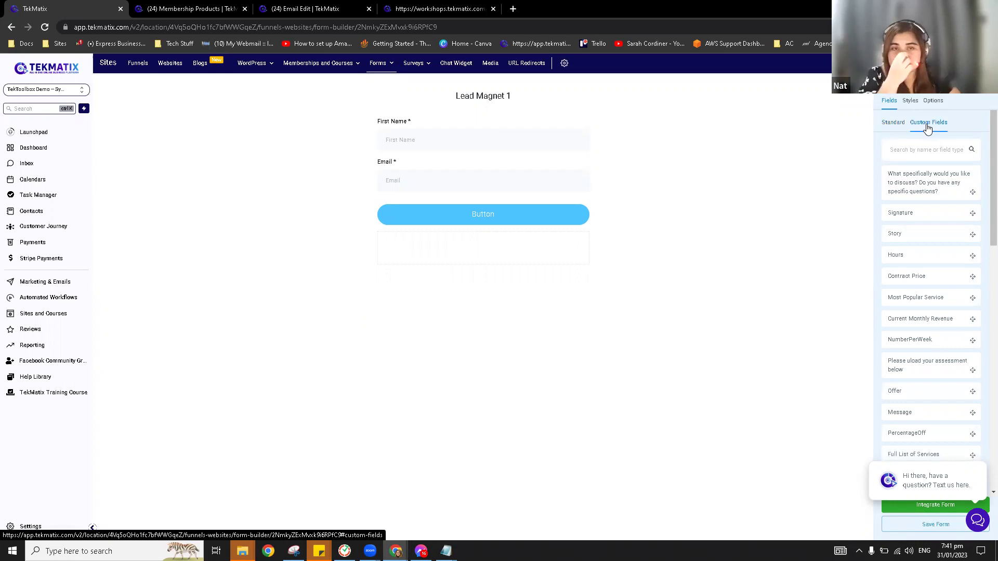
{"action": "scroll", "coordinate": [966, 319], "scroll_direction": "down", "scroll_amount": 10}
{"action": "scroll", "coordinate": [970, 326], "scroll_direction": "down", "scroll_amount": 5}
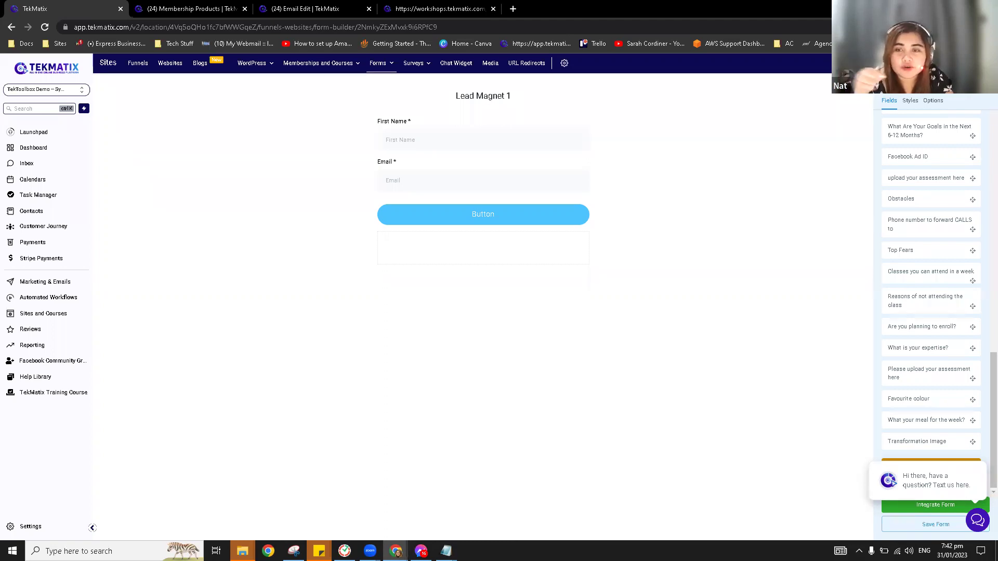
Leave the form discarding unsaved work, and open the opt-in page of the FREE eBook essential oils funnel in the page editor
{"action": "left_click", "coordinate": [140, 70]}
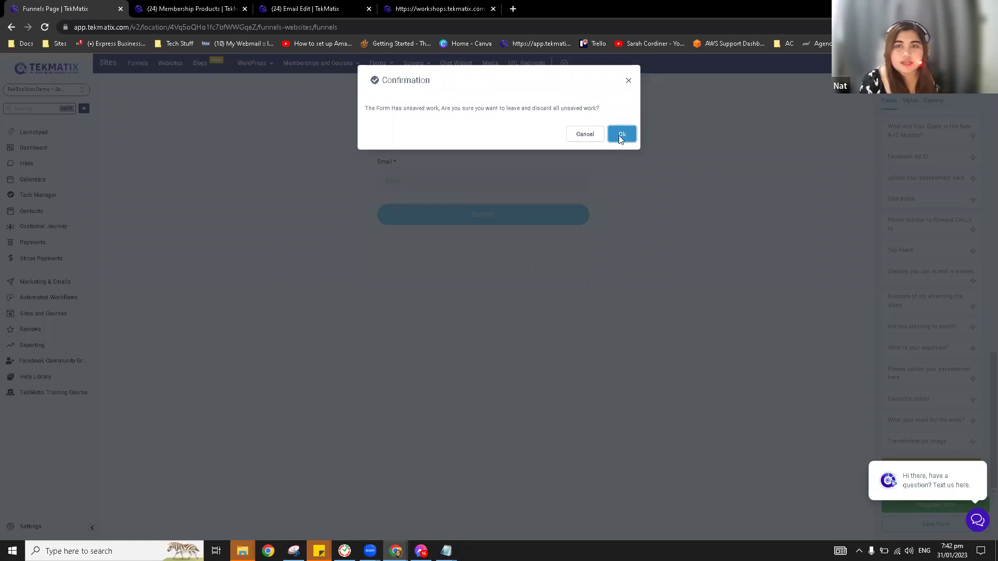
{"action": "left_click", "coordinate": [621, 134]}
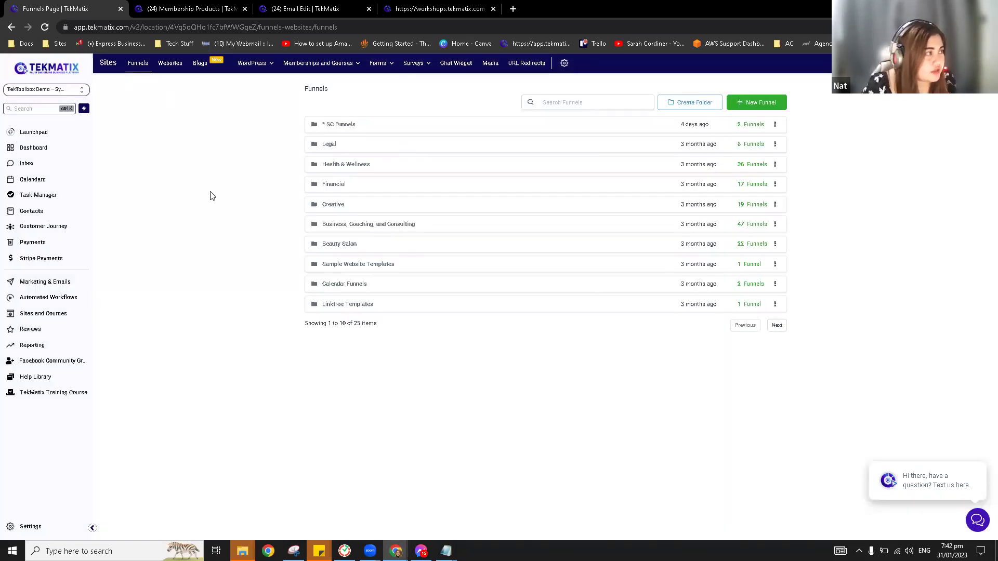
{"action": "left_click", "coordinate": [775, 327]}
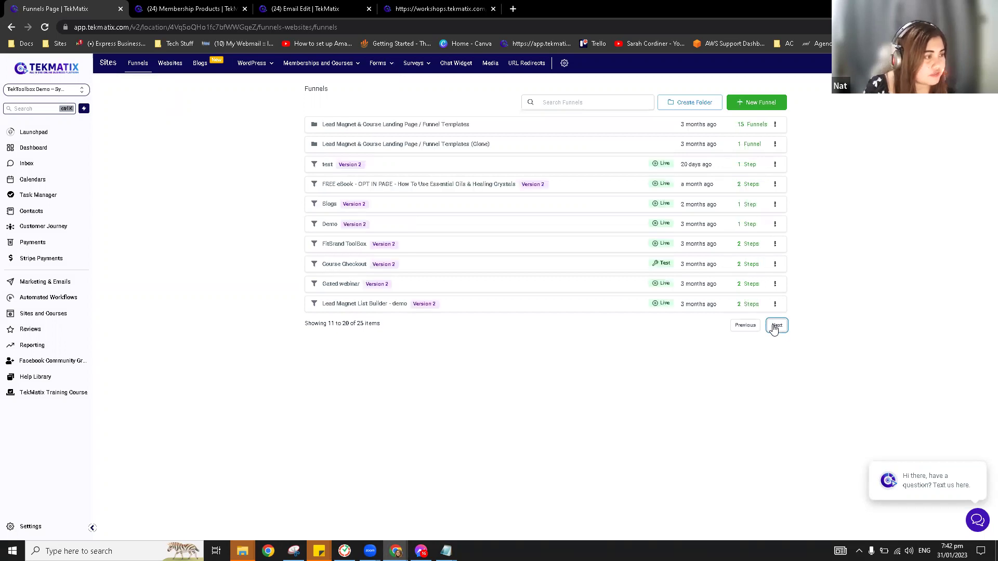
{"action": "left_click", "coordinate": [395, 186]}
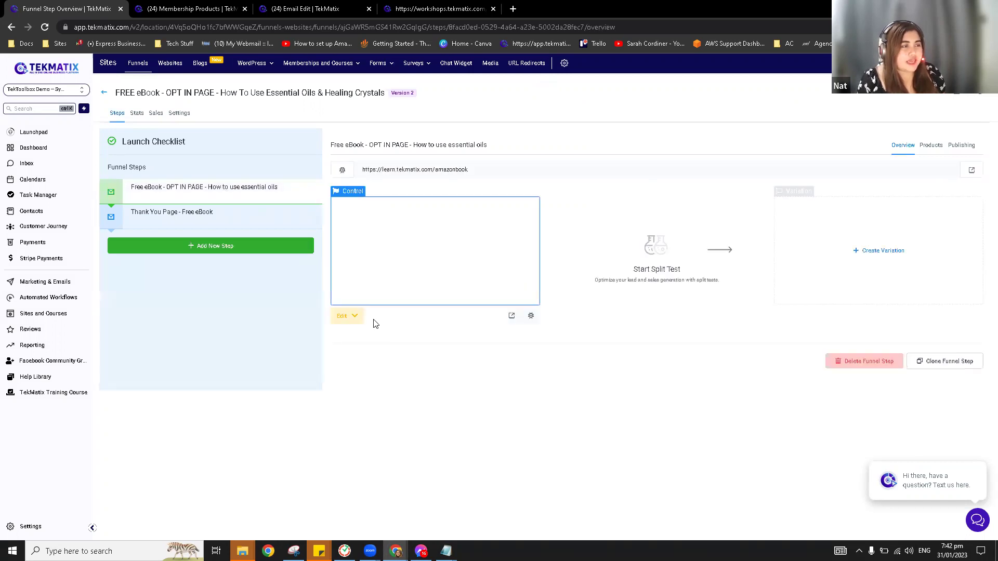
{"action": "left_click", "coordinate": [353, 315]}
{"action": "left_click", "coordinate": [366, 337]}
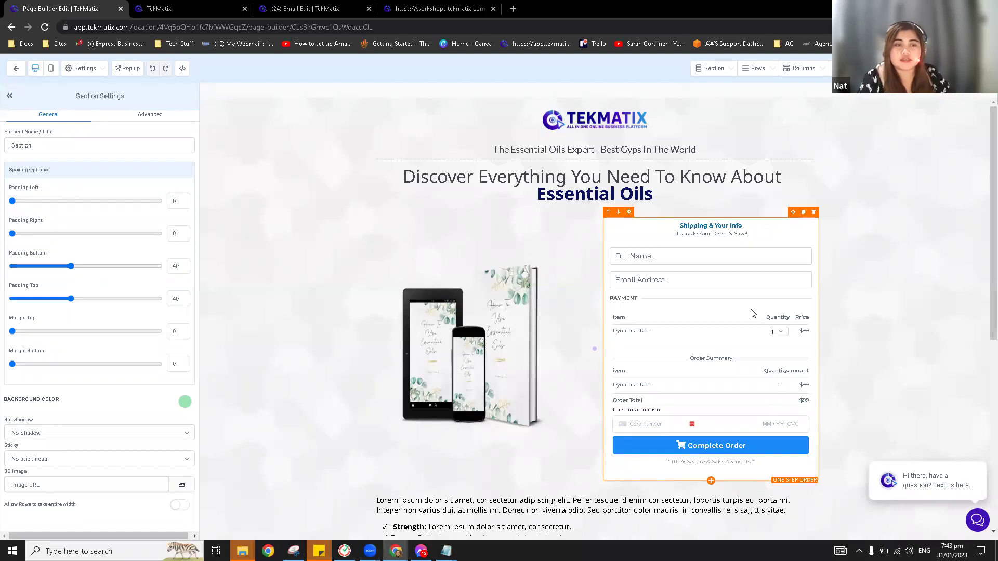
Add a sub-headline below the one-step order form and replace its placeholder text with "By"
{"action": "scroll", "coordinate": [717, 341], "scroll_direction": "down", "scroll_amount": 3}
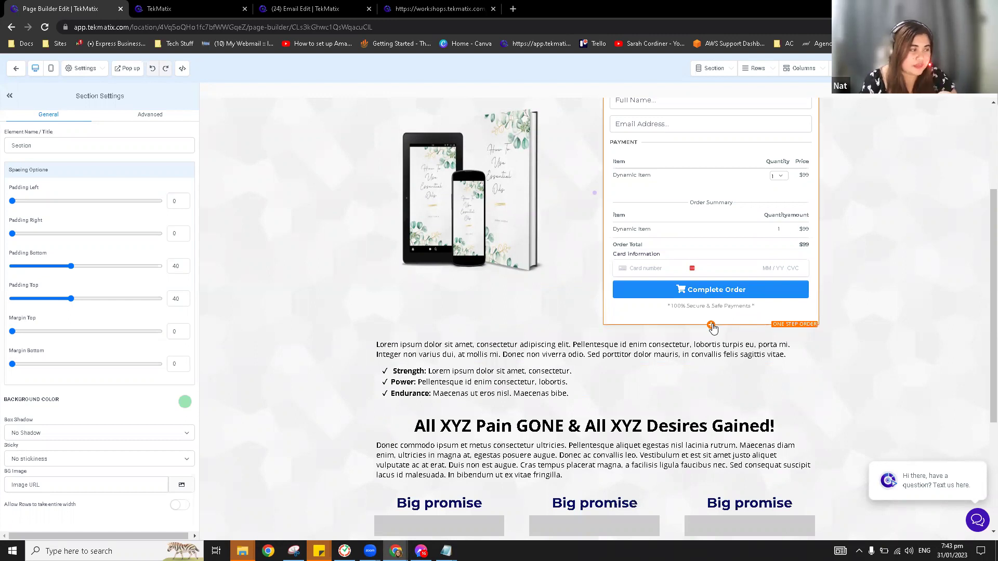
{"action": "left_click", "coordinate": [711, 326]}
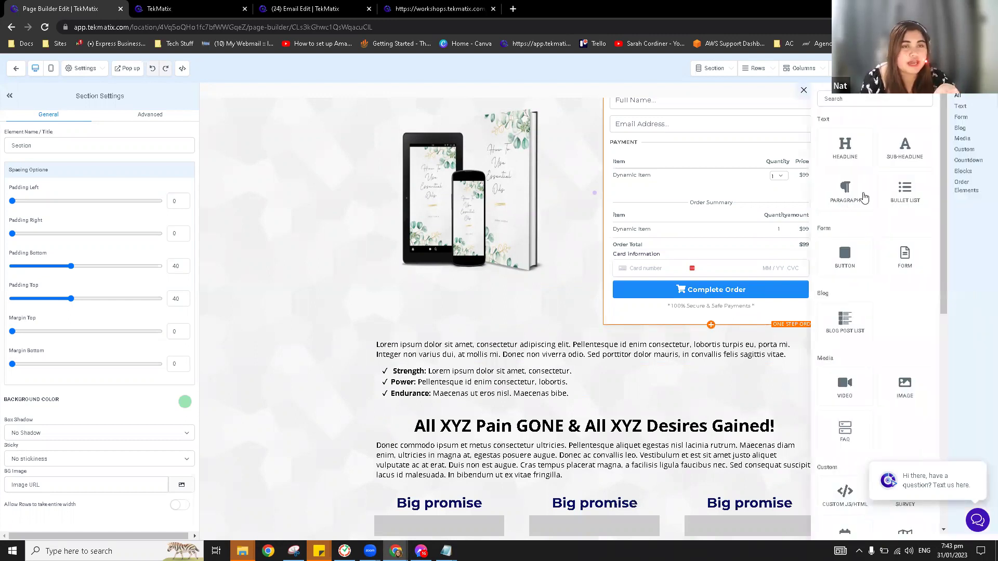
{"action": "left_click", "coordinate": [910, 158]}
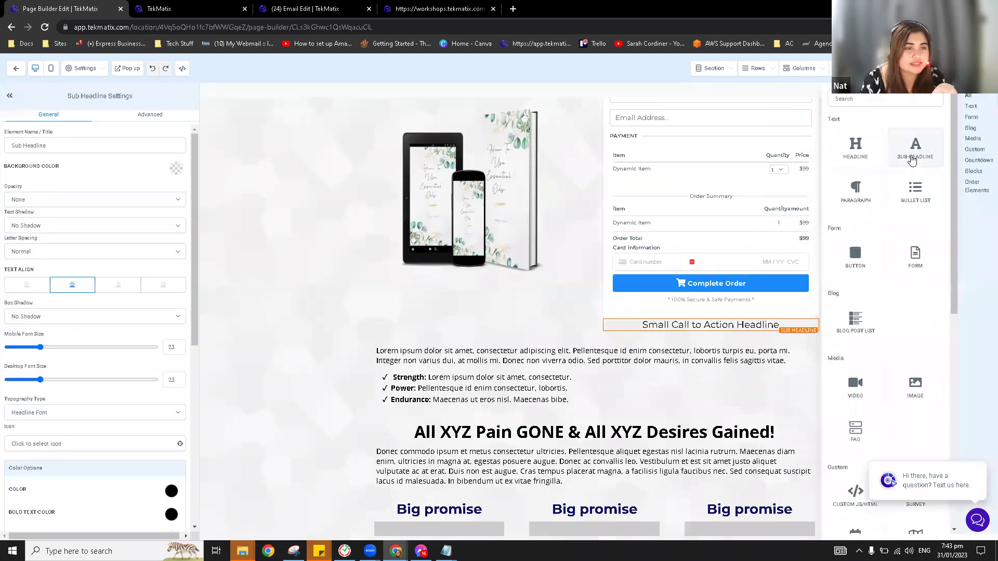
{"action": "triple_click", "coordinate": [748, 324]}
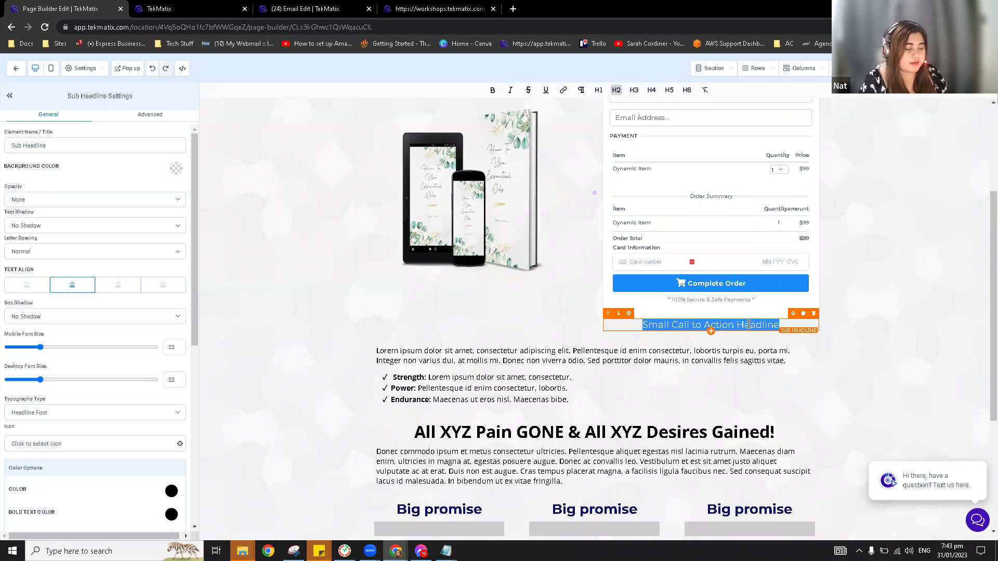
{"action": "type", "text": "By"}
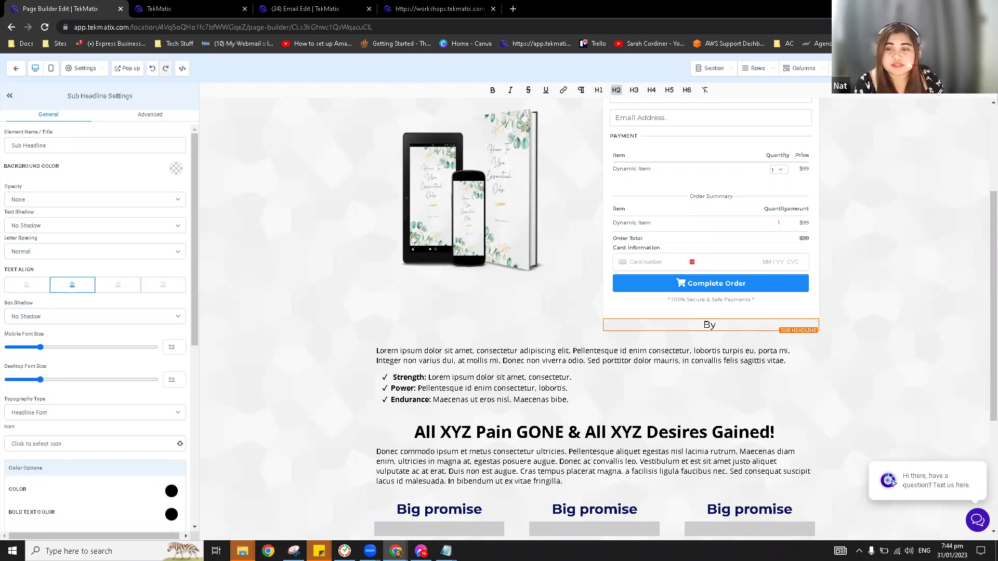
Replace the sub-headline text with "By submitting this form you agree to our Terms Of Use and Privacy Policy", removing the extra line breaks
{"action": "mouse_move", "coordinate": [743, 325]}
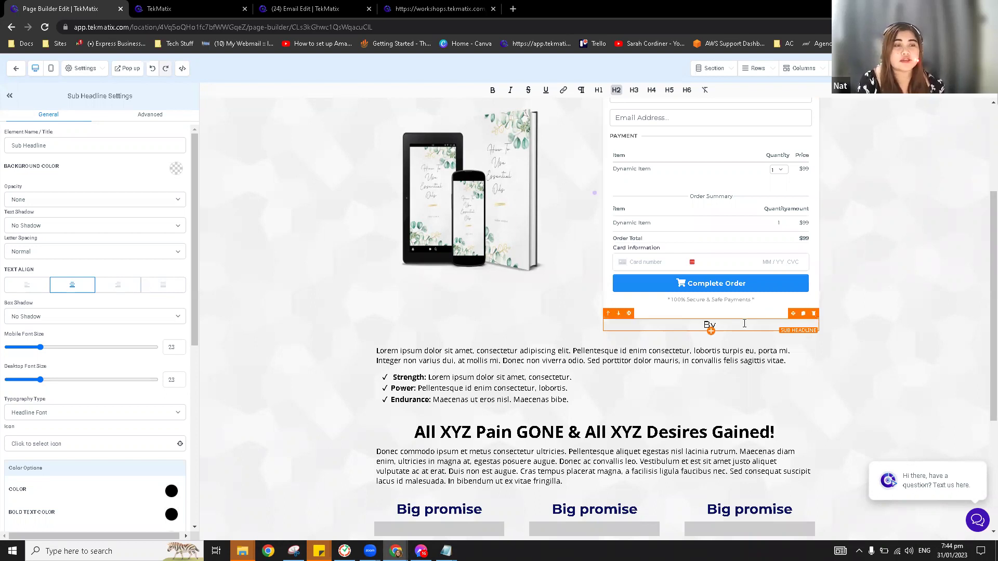
{"action": "double_click", "coordinate": [709, 326]}
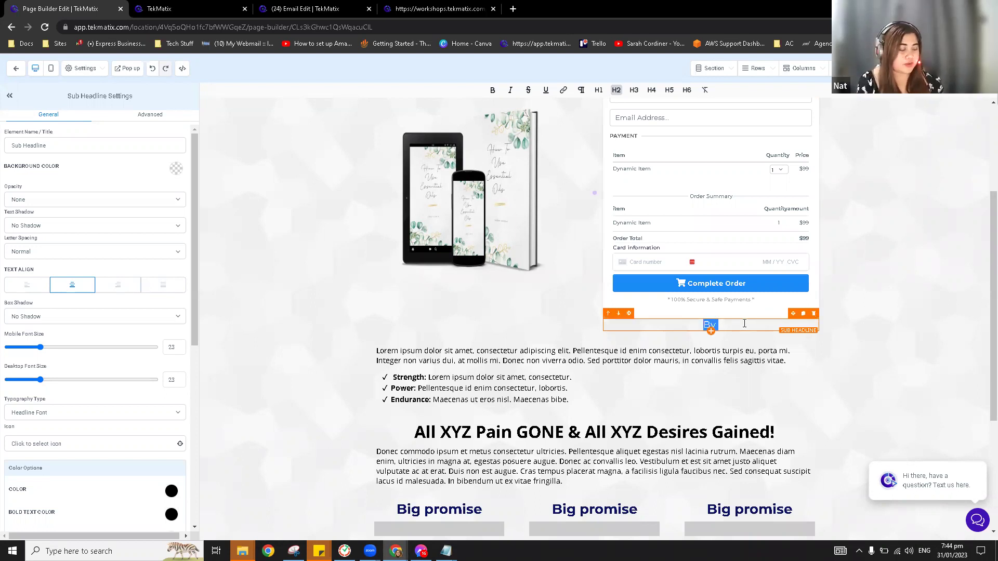
{"action": "type", "text": "By submitting this form you agree to our Terms Of Use and Privacy Policy"}
{"action": "left_click", "coordinate": [676, 375]}
{"action": "key", "text": "BackSpace"}
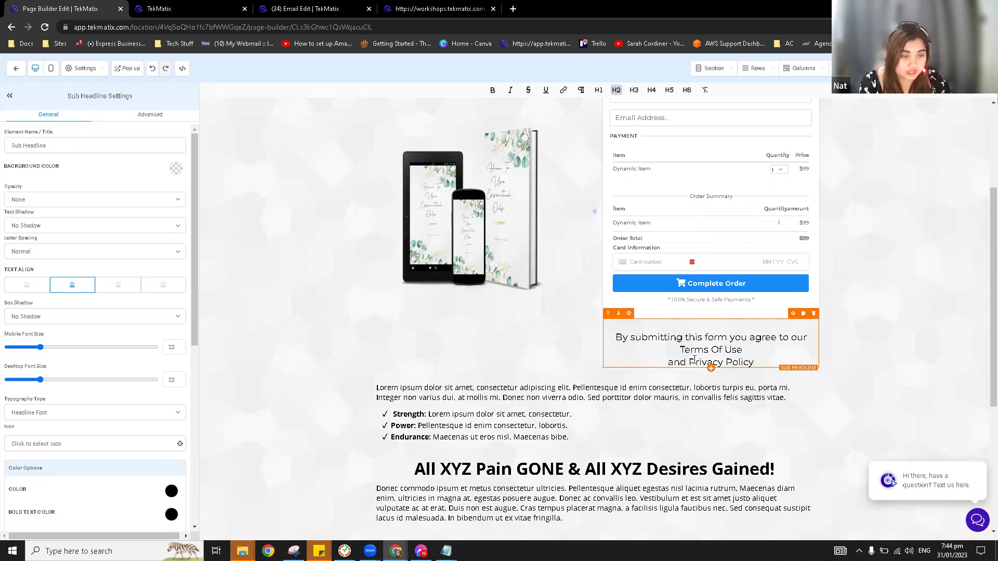
{"action": "left_click", "coordinate": [669, 363]}
{"action": "key", "text": "BackSpace"}
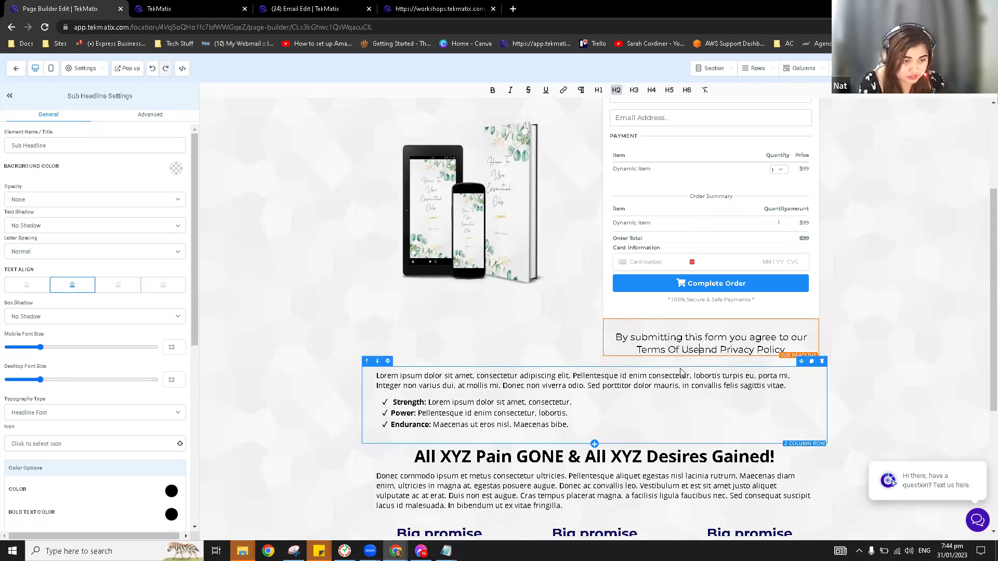
{"action": "left_click", "coordinate": [638, 373]}
{"action": "key", "text": "BackSpace"}
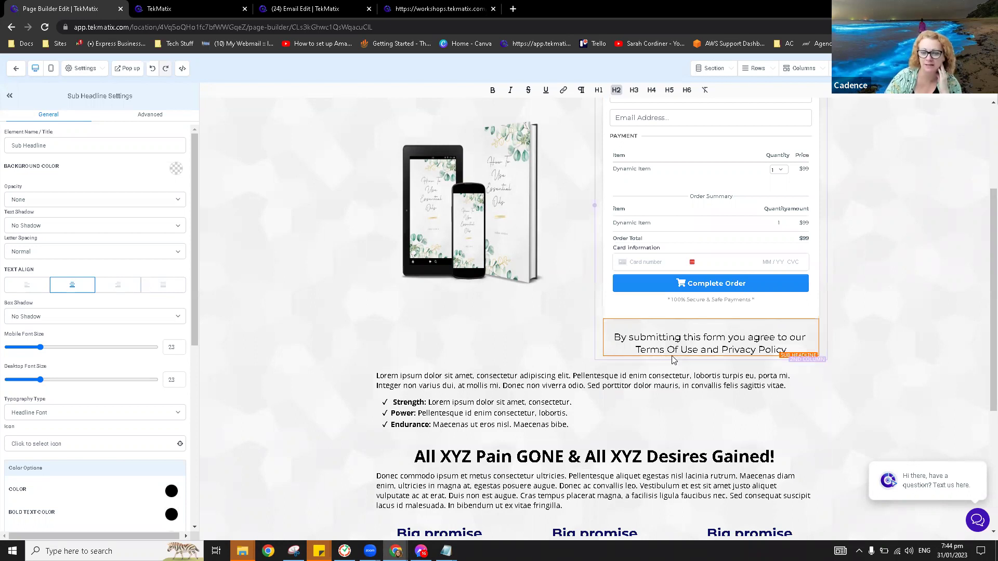
Reduce the desktop font size of the consent sub-headline to 14
{"action": "key", "text": "ctrl+a"}
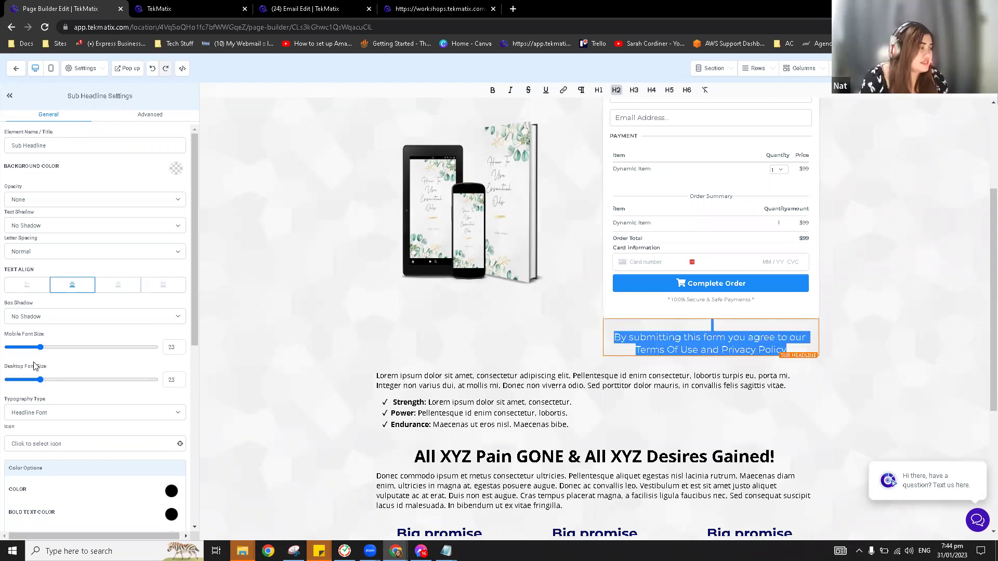
{"action": "left_click_drag", "start_coordinate": [40, 381], "coordinate": [31, 381]}
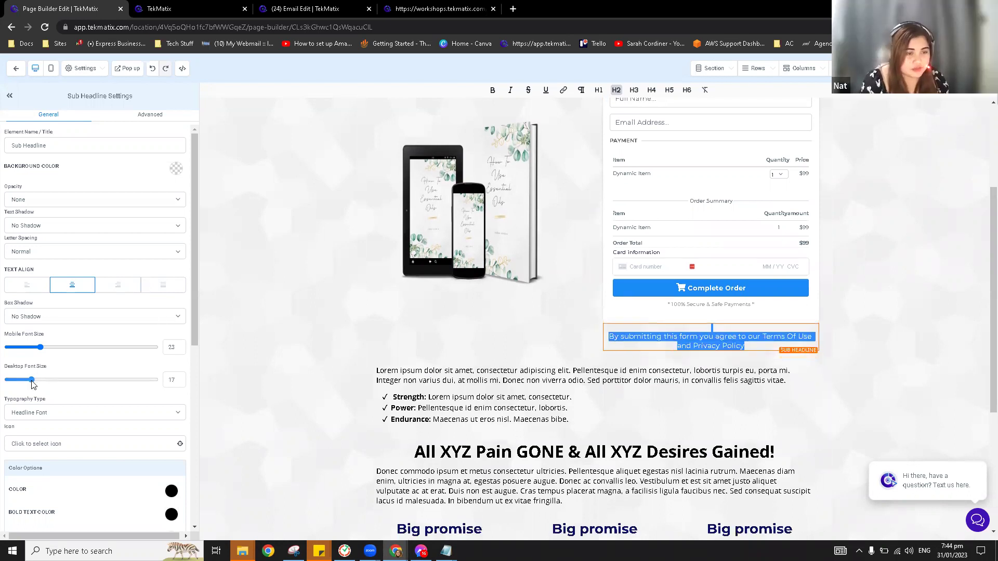
{"action": "left_click", "coordinate": [724, 252]}
{"action": "left_click", "coordinate": [708, 345]}
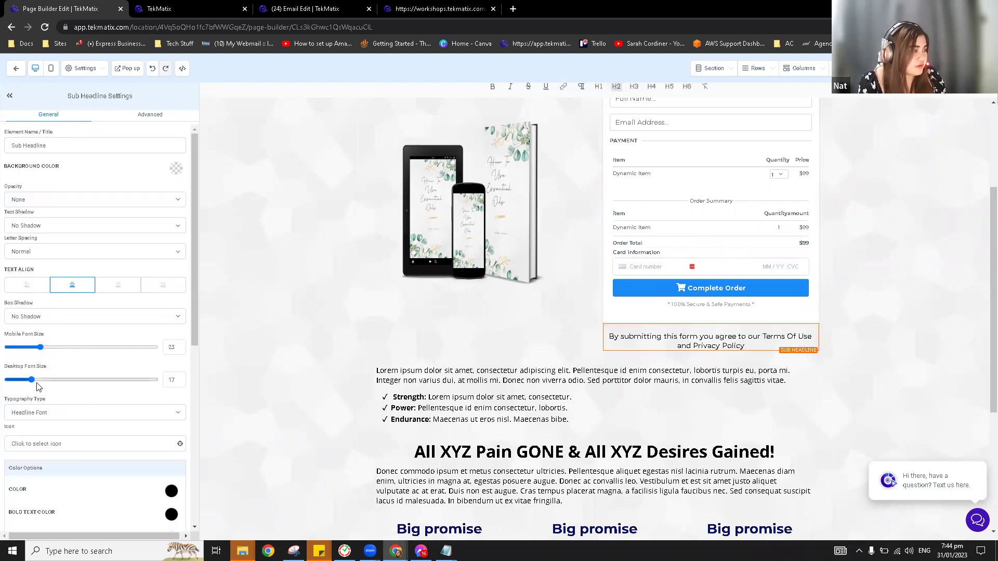
{"action": "left_click_drag", "start_coordinate": [31, 384], "coordinate": [26, 384]}
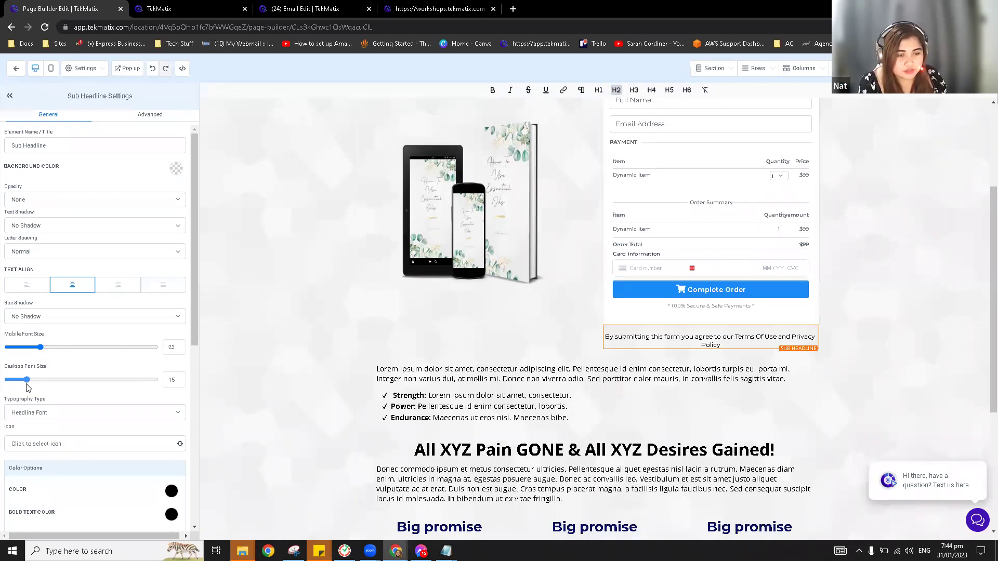
{"action": "left_click", "coordinate": [730, 242]}
{"action": "left_click", "coordinate": [627, 339]}
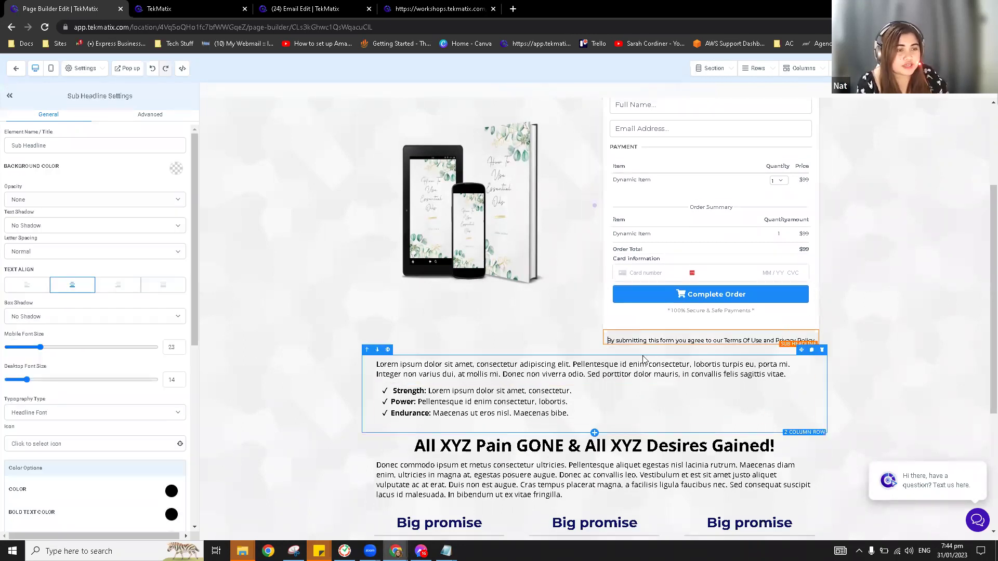
Set the top padding of the consent sub-headline to about 7
{"action": "scroll", "coordinate": [45, 359], "scroll_direction": "down", "scroll_amount": 6}
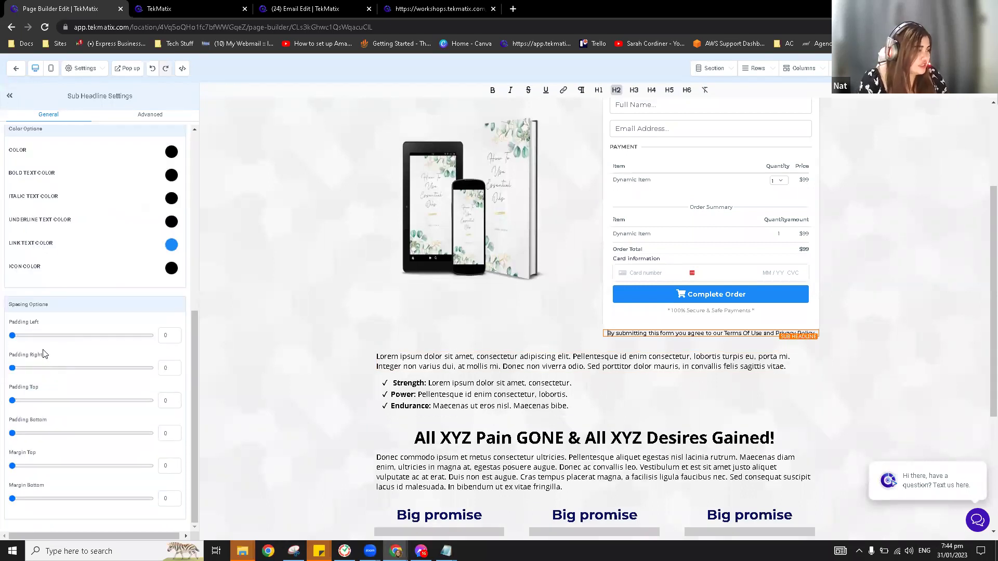
{"action": "left_click_drag", "start_coordinate": [11, 400], "coordinate": [23, 400]}
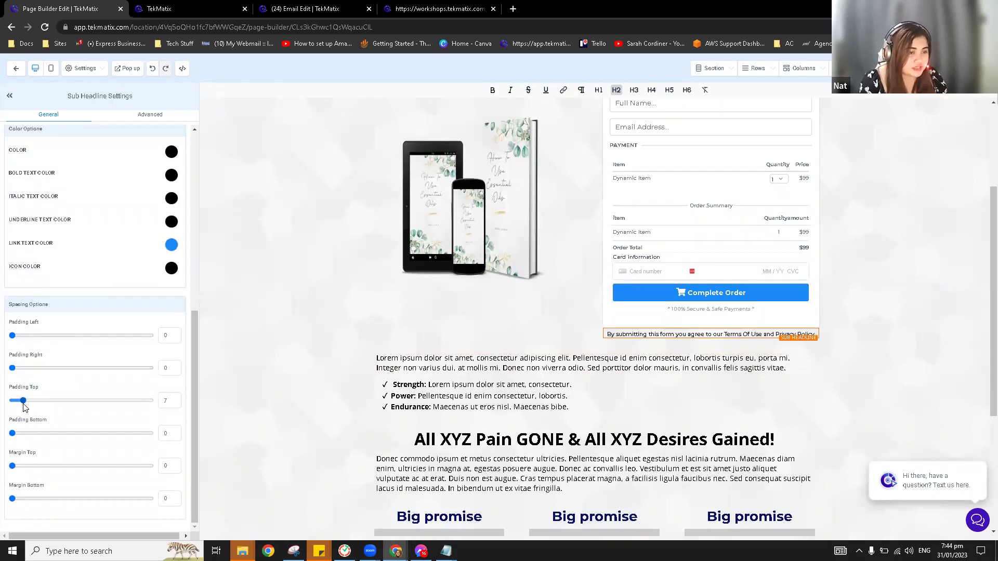
{"action": "left_click", "coordinate": [724, 265]}
Show where to link the words "Terms Of Use" and "Privacy Policy" in the sub-headline, leaving both link dialogs without a URL
{"action": "left_click_drag", "start_coordinate": [723, 334], "coordinate": [762, 332]}
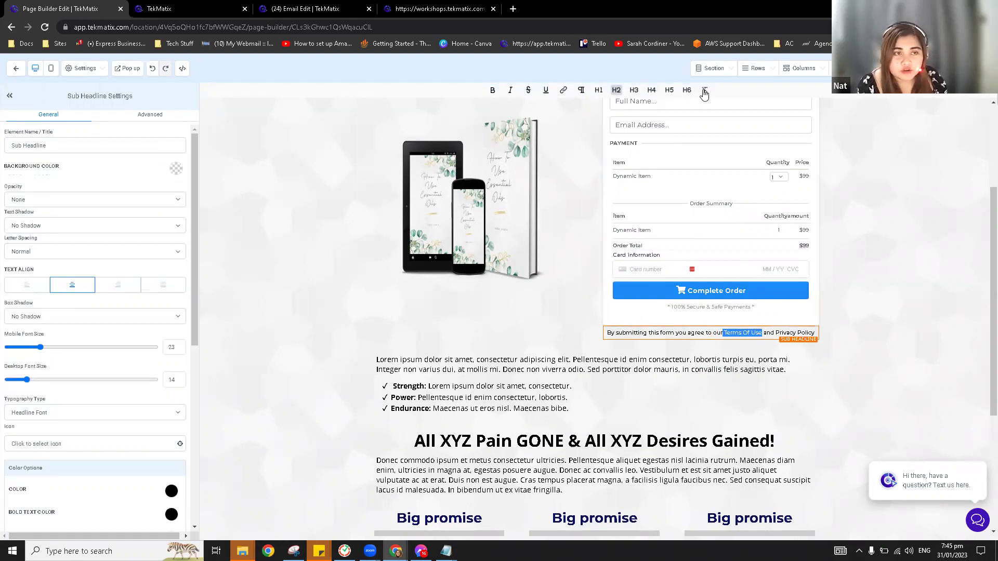
{"action": "left_click", "coordinate": [564, 91]}
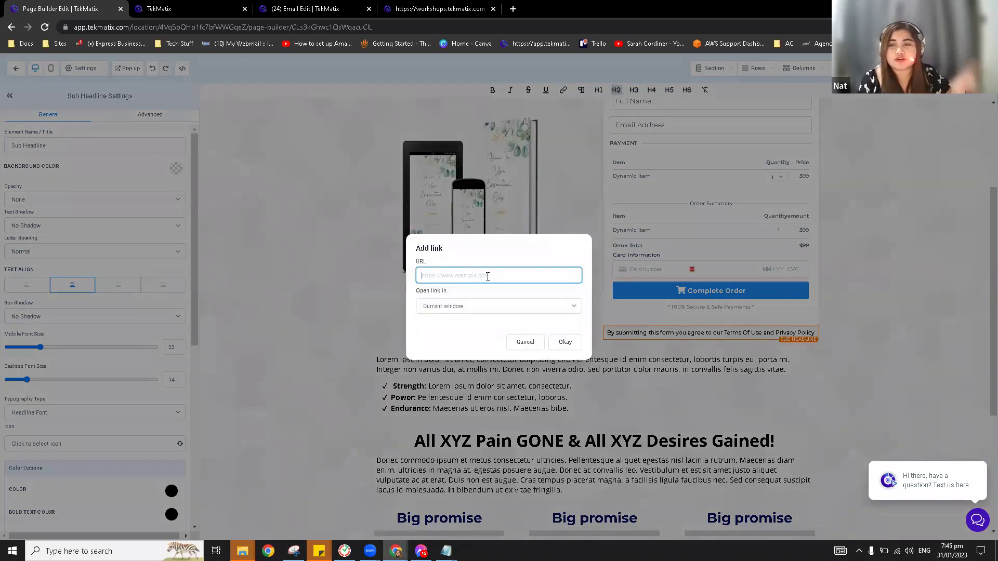
{"action": "left_click", "coordinate": [565, 343]}
{"action": "left_click_drag", "start_coordinate": [794, 333], "coordinate": [815, 333]}
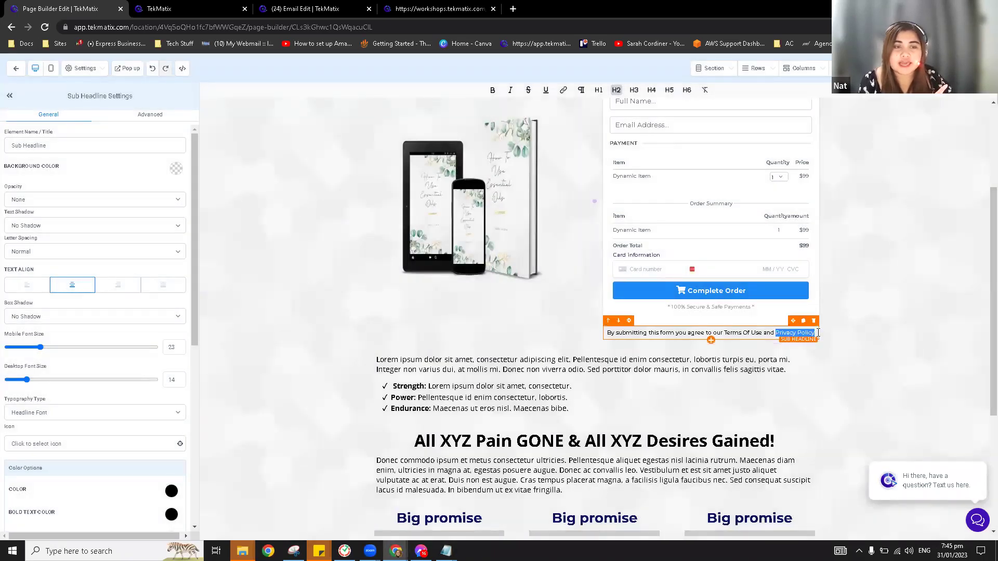
{"action": "left_click", "coordinate": [562, 92]}
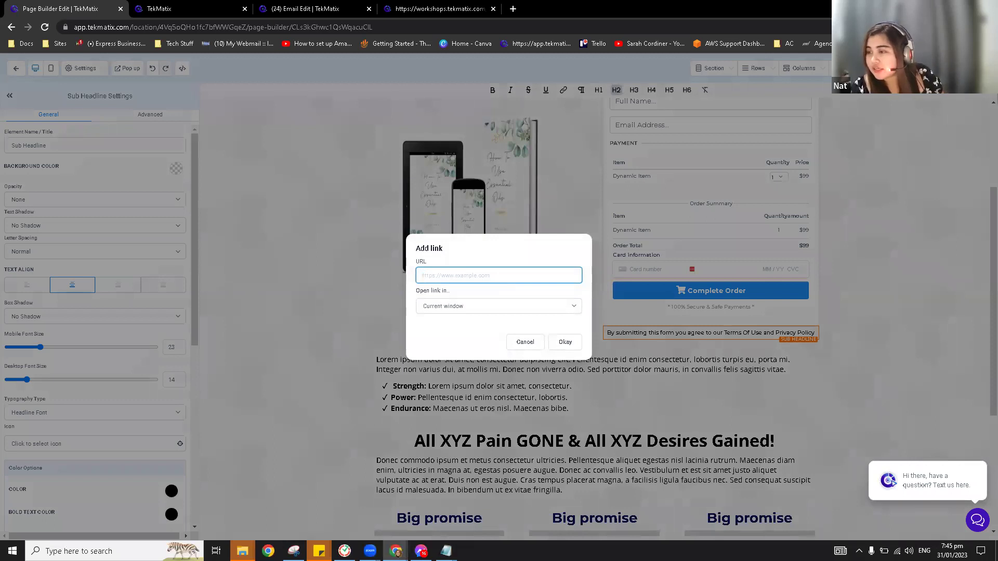
{"action": "left_click", "coordinate": [427, 9]}
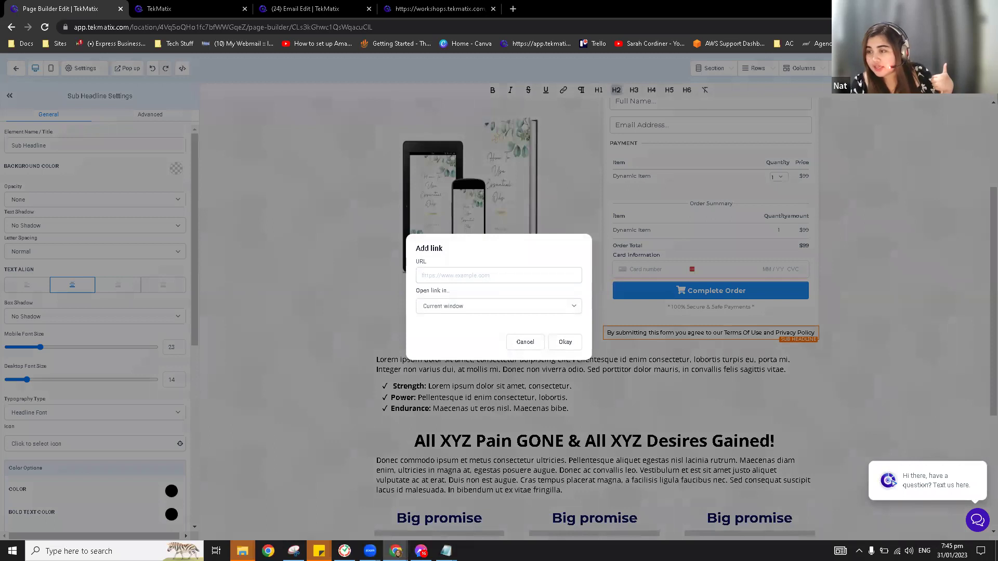
{"action": "left_click", "coordinate": [532, 347]}
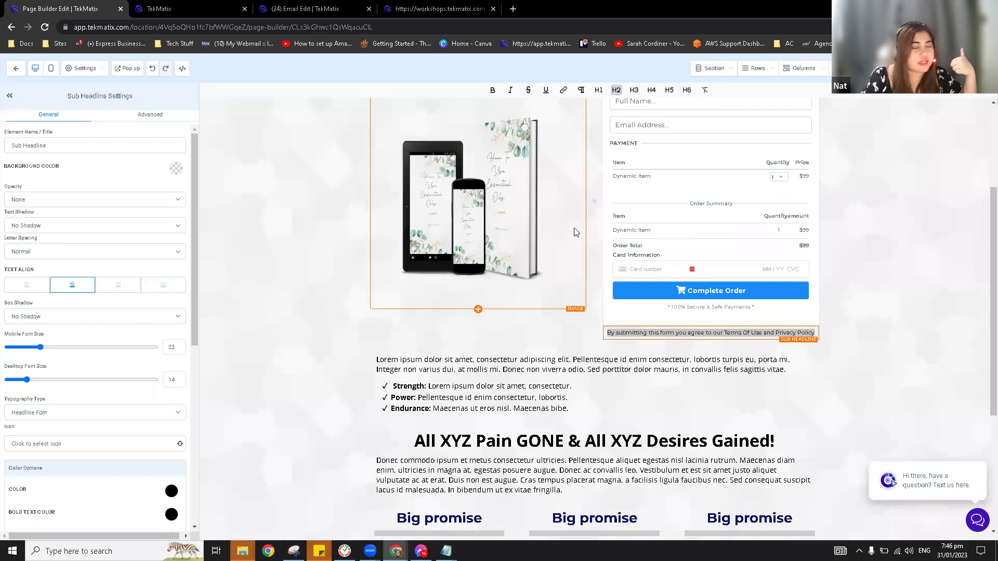
Leave the page editor without saving, go to the form builder, and open the Lead Magnet 1 form
{"action": "left_click", "coordinate": [17, 71]}
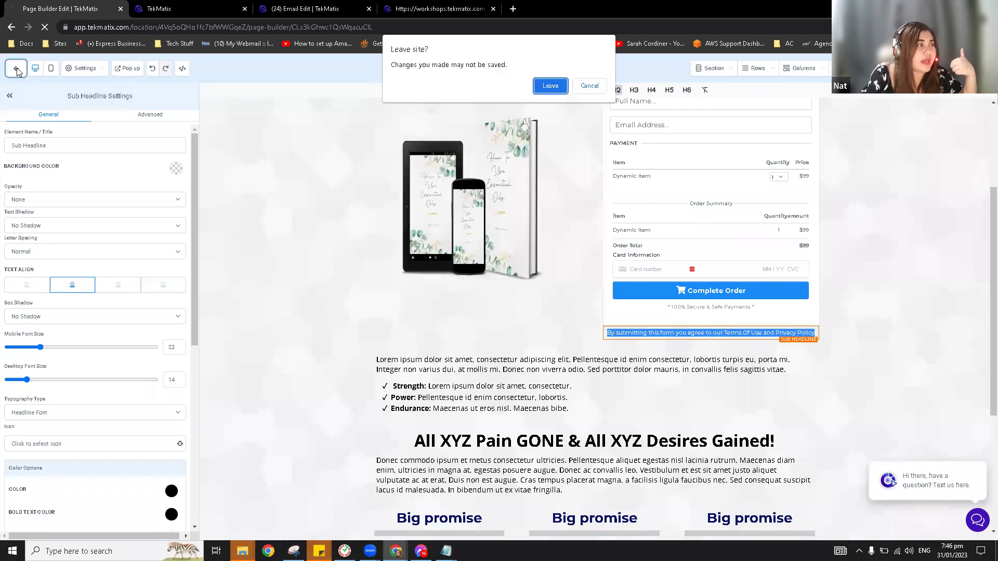
{"action": "left_click", "coordinate": [549, 87]}
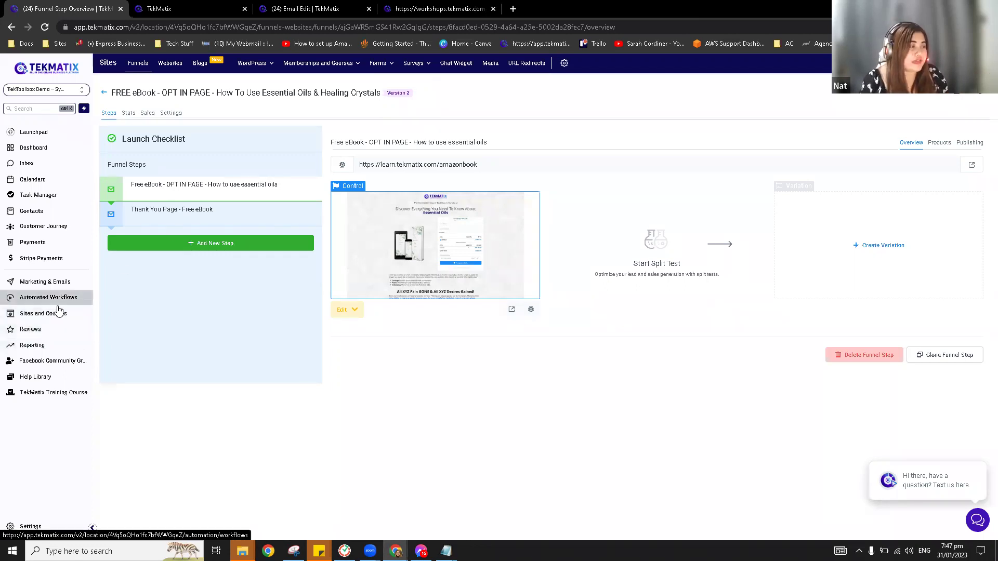
{"action": "left_click", "coordinate": [379, 63]}
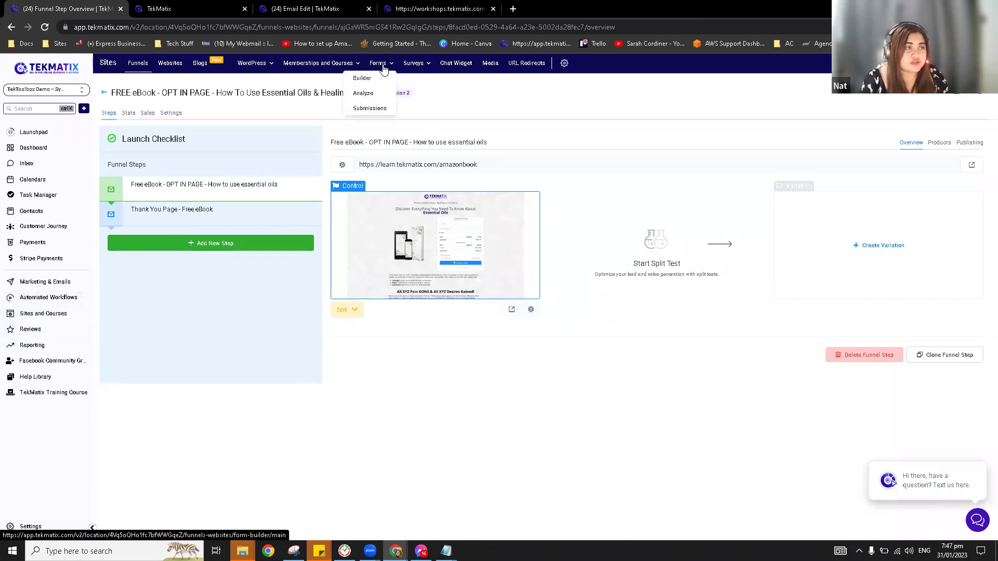
{"action": "left_click", "coordinate": [377, 80]}
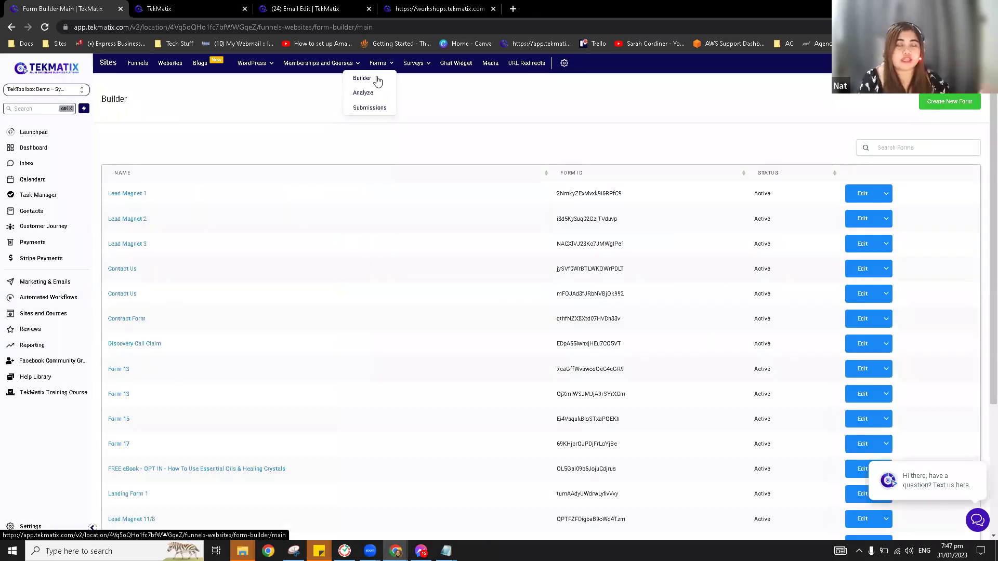
{"action": "left_click", "coordinate": [133, 197]}
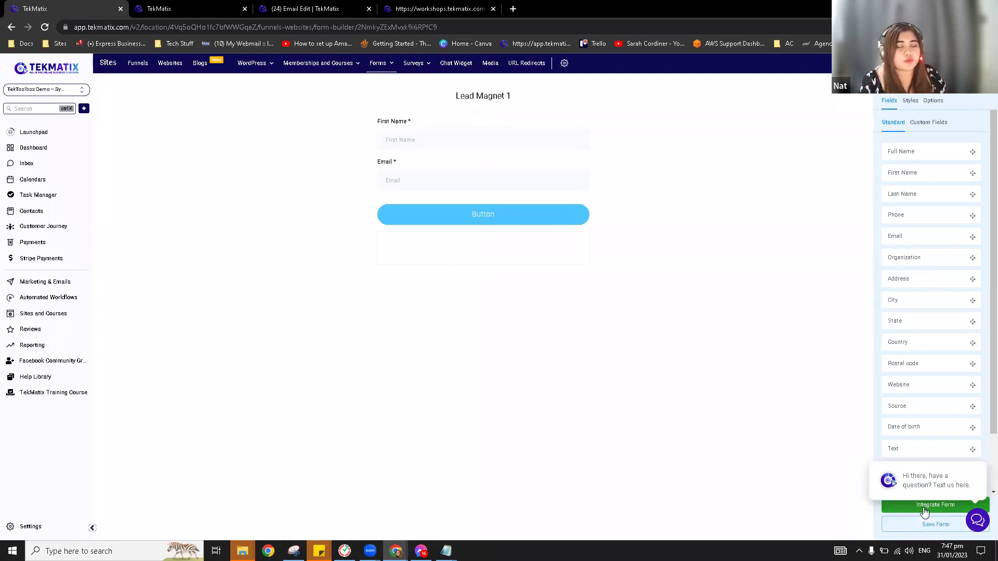
Open the integration options for the Lead Magnet 1 form and copy its embed code
{"action": "left_click", "coordinate": [924, 509]}
{"action": "left_click", "coordinate": [598, 280]}
{"action": "left_click", "coordinate": [611, 279]}
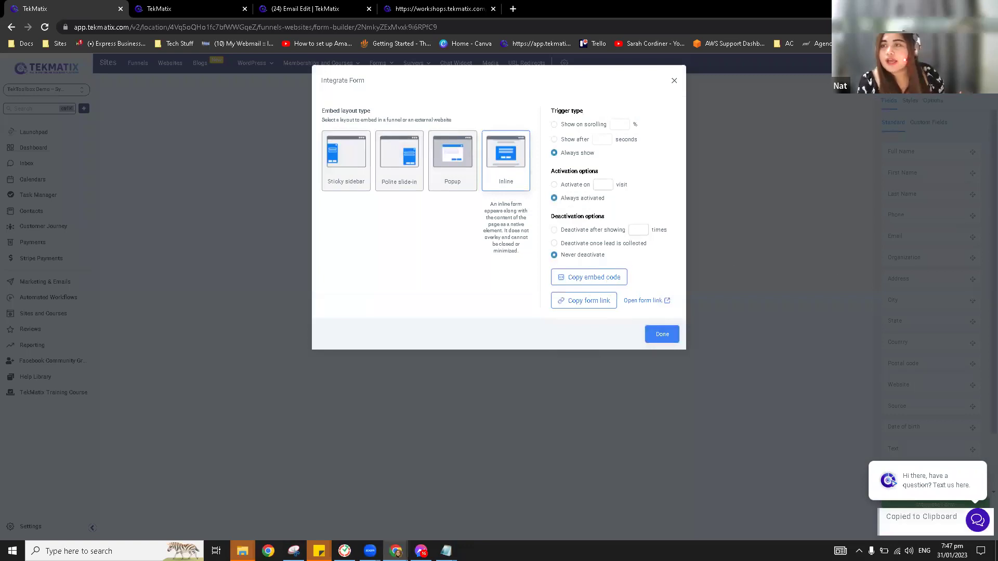
Switch to the WordPress admin site, open the installed plugins, and search them for "lead"
{"action": "left_click_drag", "start_coordinate": [428, 5], "coordinate": [590, 4]}
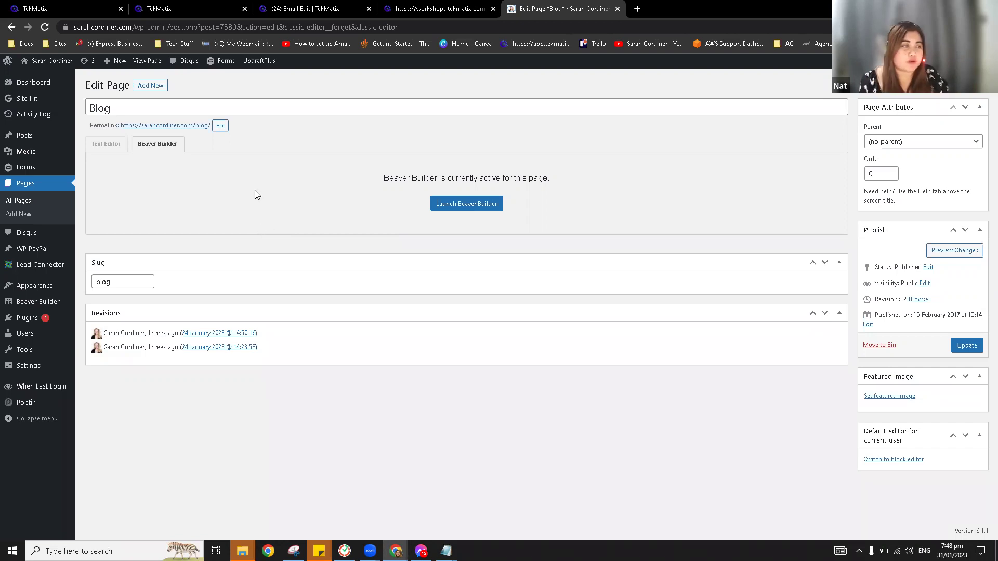
{"action": "left_click", "coordinate": [28, 321]}
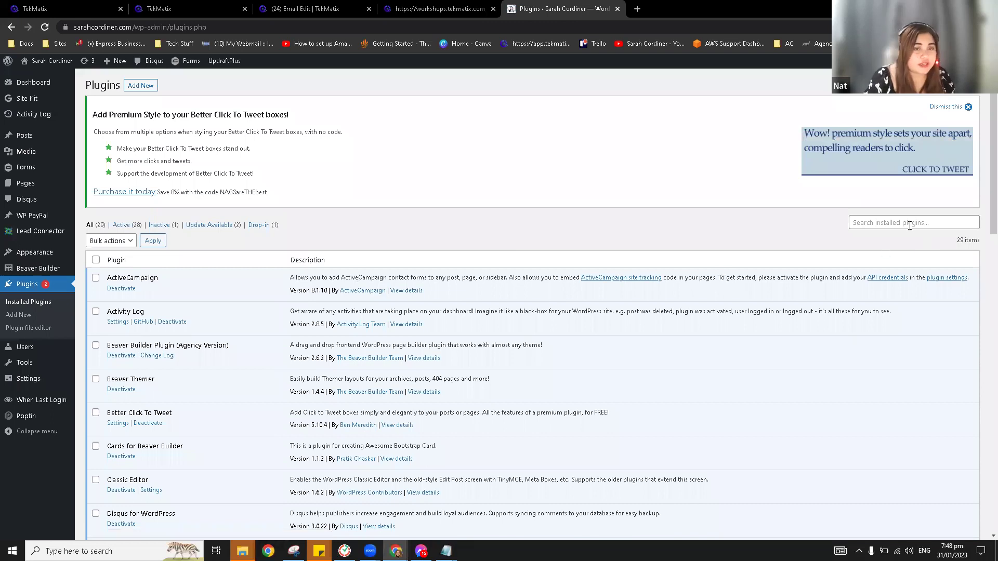
{"action": "left_click", "coordinate": [909, 224]}
{"action": "type", "text": "lead"}
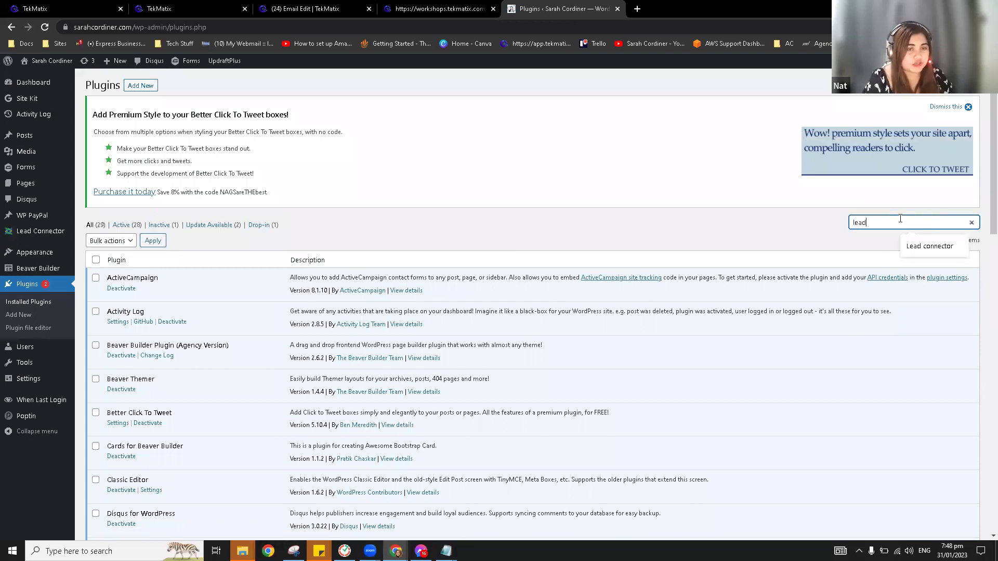
{"action": "key", "text": "Return"}
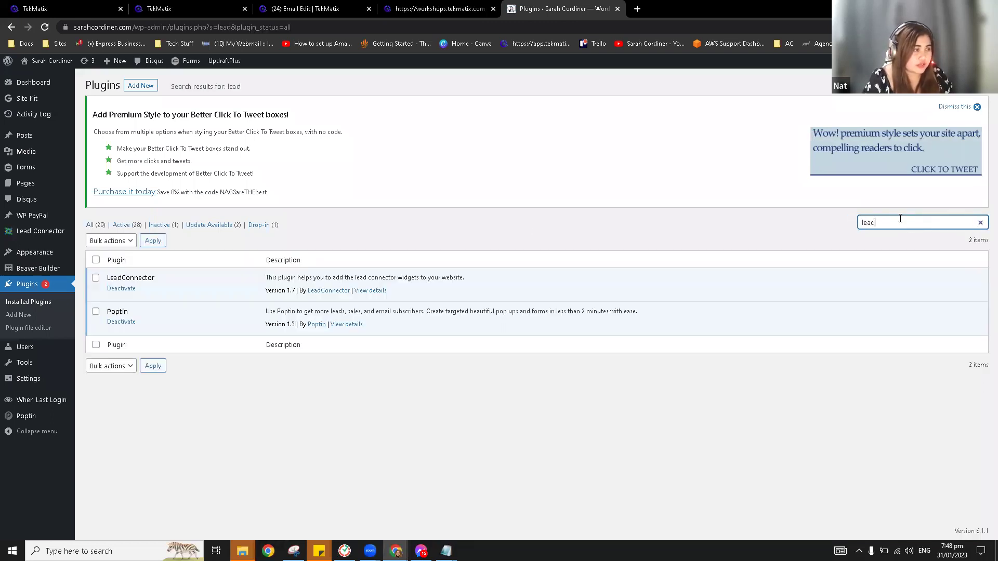
View the LeadConnector plugin author's website, and close that browser tab
{"action": "left_click", "coordinate": [332, 294]}
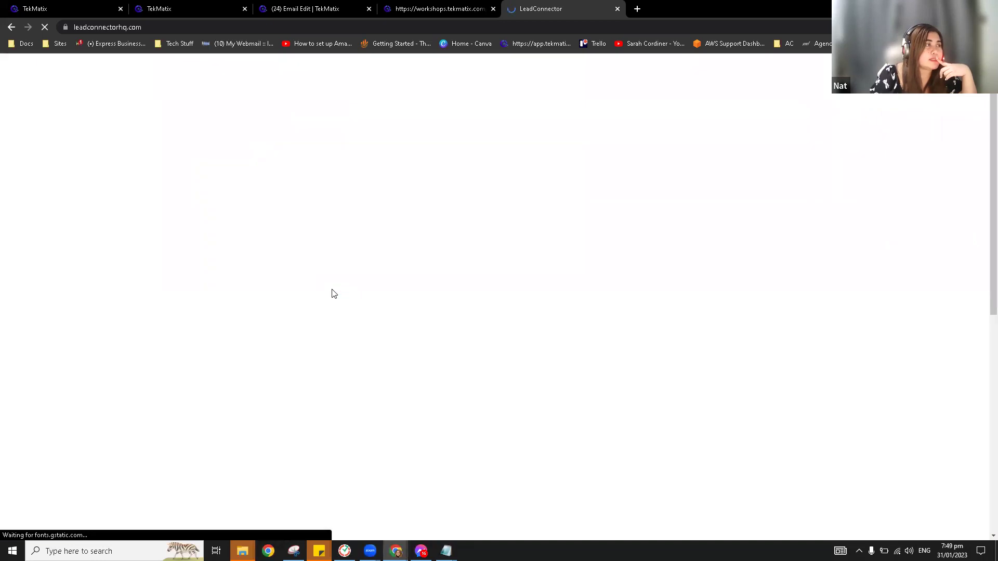
{"action": "left_click", "coordinate": [11, 27]}
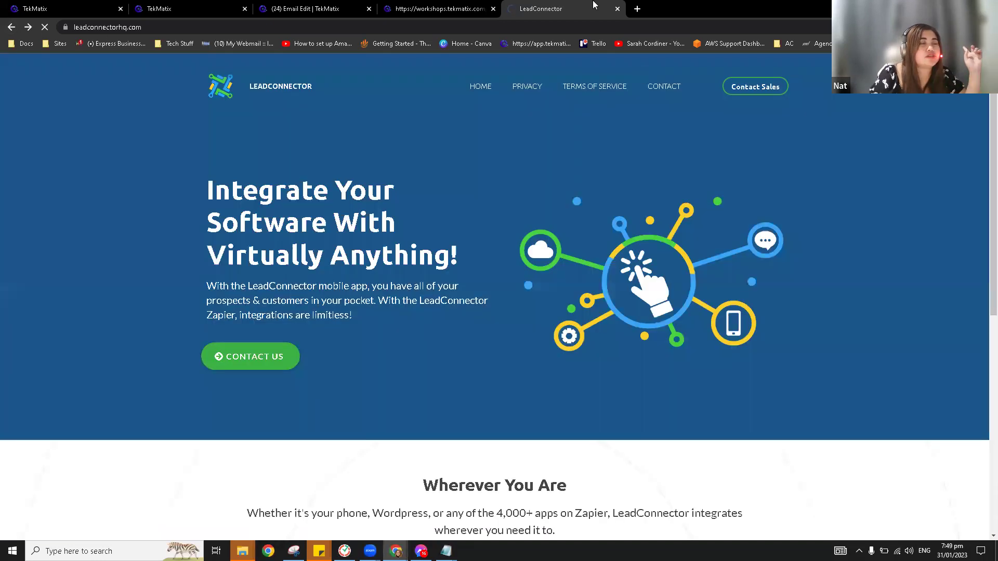
{"action": "key", "text": "ctrl+w"}
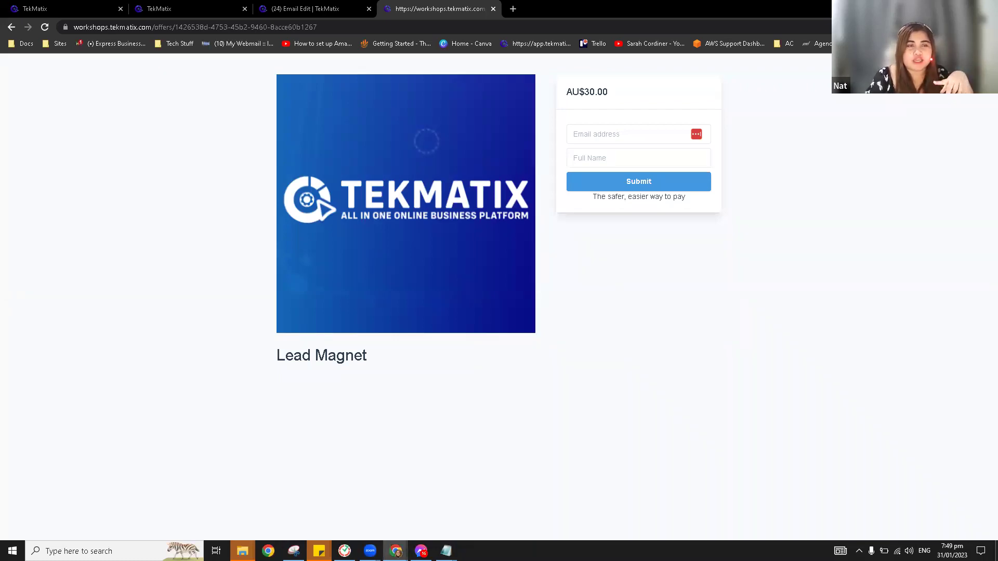
Return to the Lead Magnet 1 form's integration options and copy the embed code again
{"action": "left_click", "coordinate": [38, 6]}
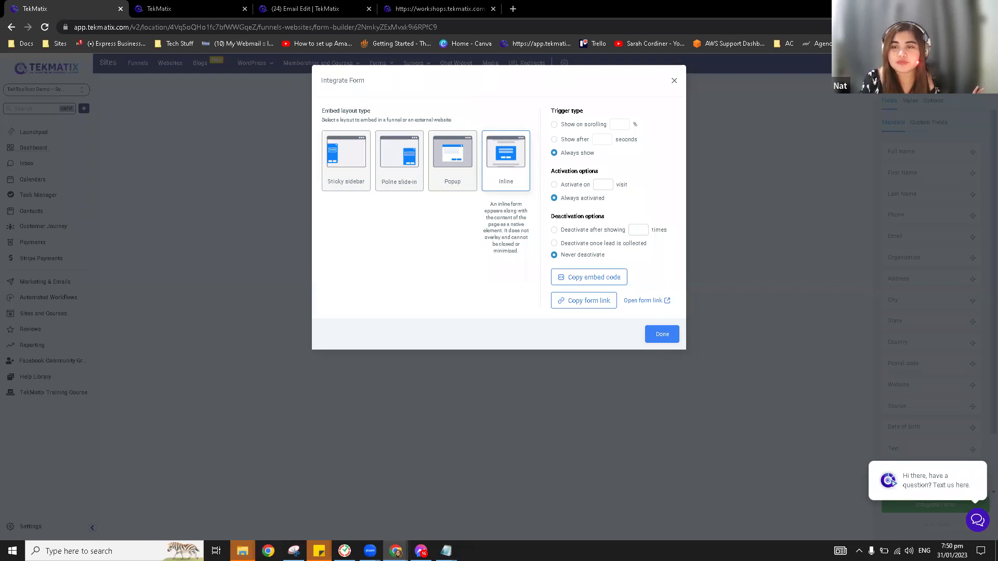
{"action": "left_click", "coordinate": [171, 7]}
{"action": "left_click", "coordinate": [67, 5]}
{"action": "left_click", "coordinate": [607, 280]}
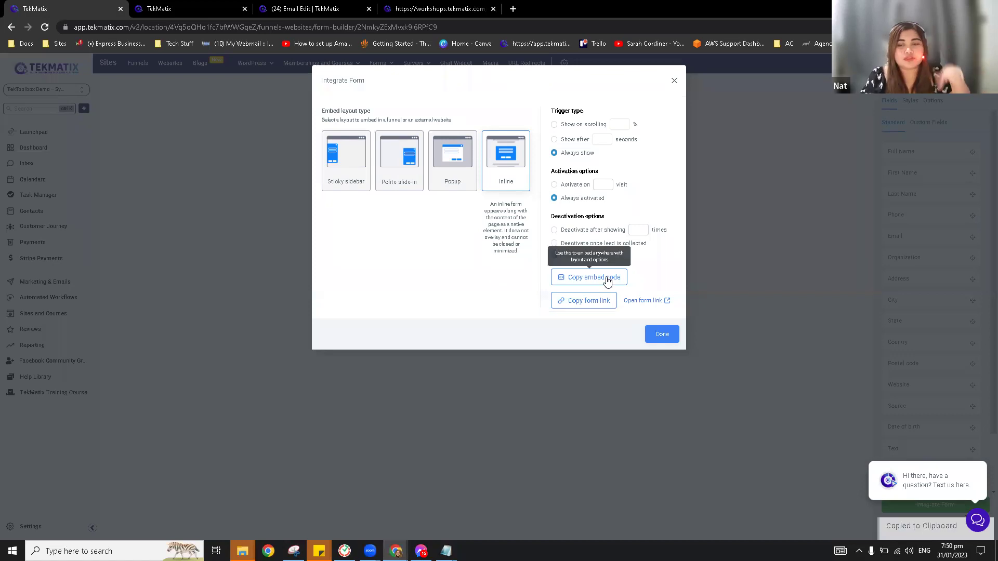
Leave the form builder, find the "test" funnel in the funnels list, and open its Test page for editing
{"action": "left_click", "coordinate": [256, 138]}
{"action": "left_click", "coordinate": [57, 289]}
{"action": "left_click", "coordinate": [52, 315]}
{"action": "mouse_move", "coordinate": [382, 67]}
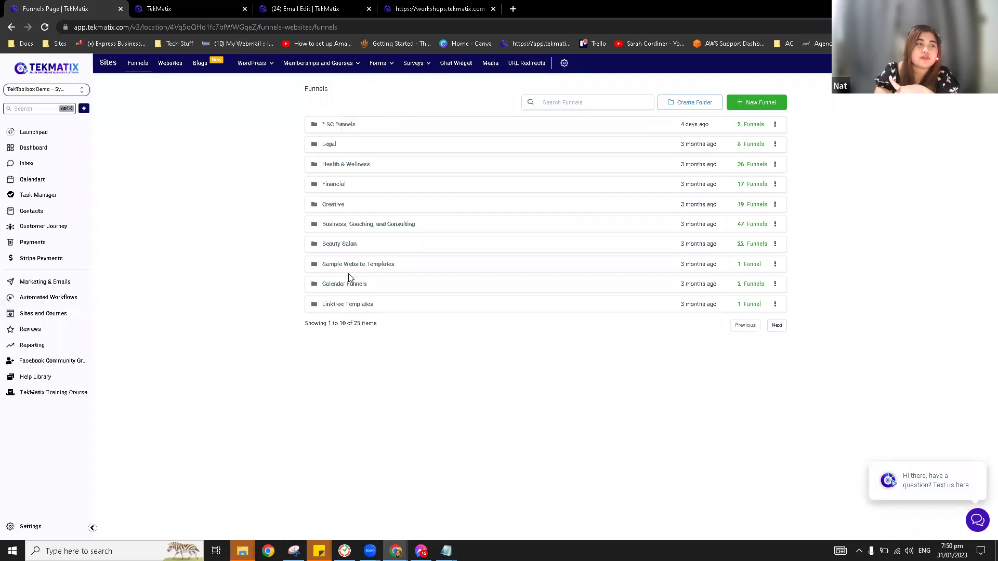
{"action": "left_click", "coordinate": [776, 326]}
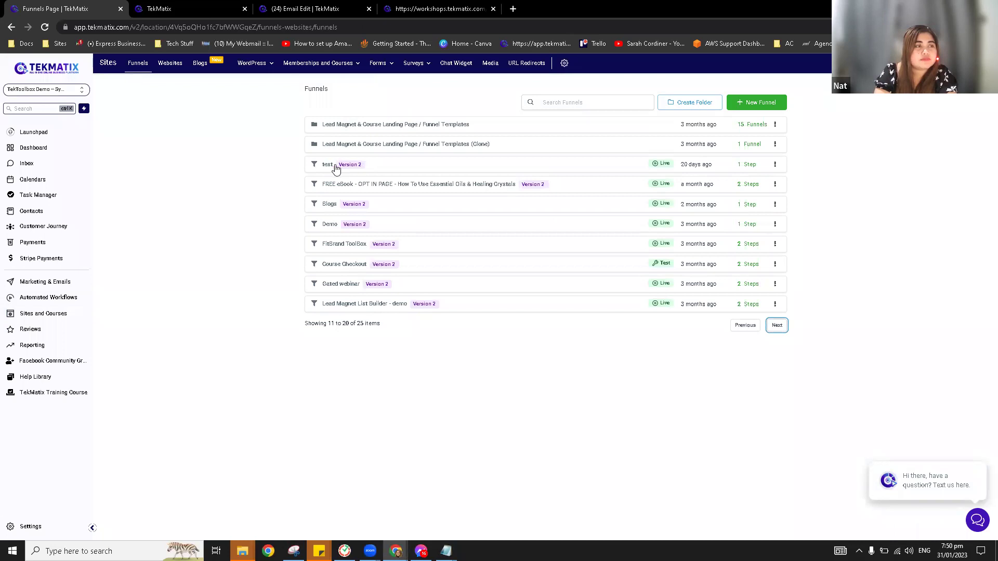
{"action": "left_click", "coordinate": [330, 167]}
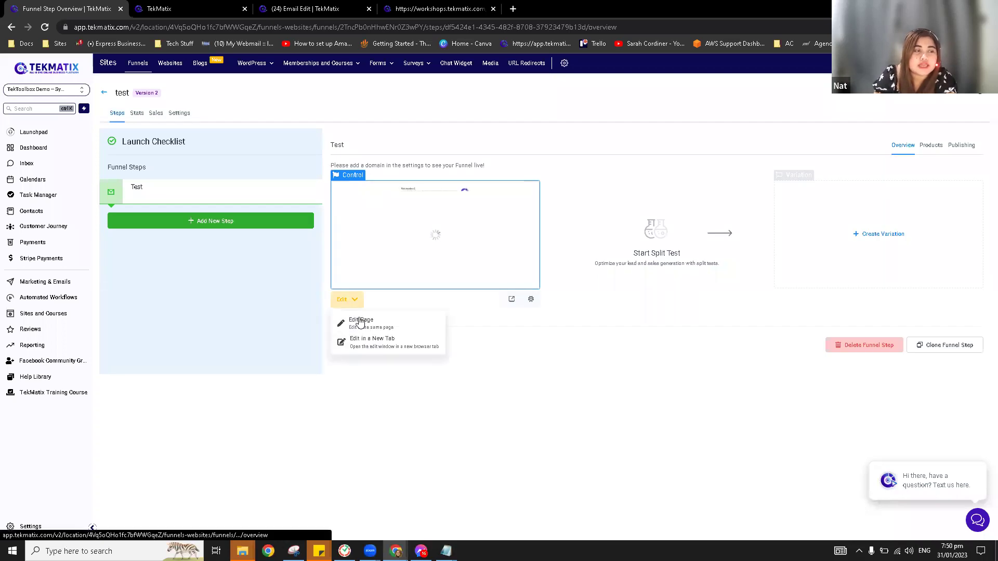
{"action": "left_click", "coordinate": [509, 201]}
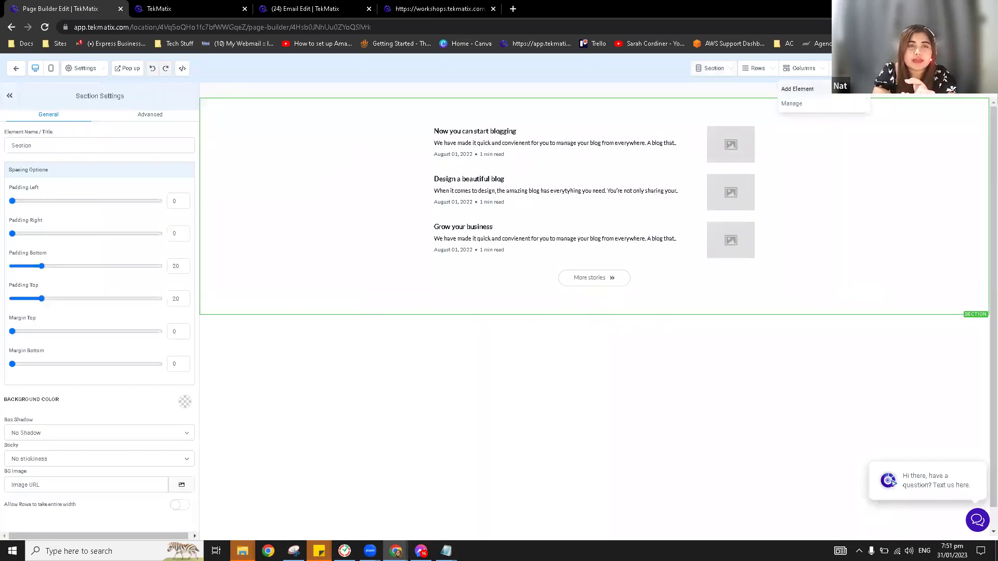
Add a Custom JS/HTML element below the blog post list on the page
{"action": "left_click", "coordinate": [801, 89]}
{"action": "scroll", "coordinate": [847, 327], "scroll_direction": "down", "scroll_amount": 5}
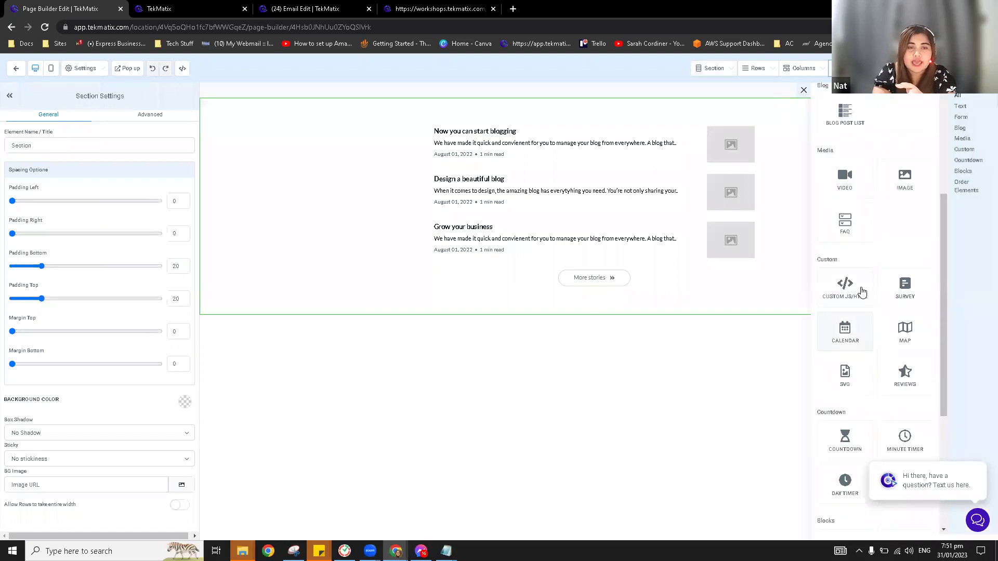
{"action": "left_click_drag", "start_coordinate": [865, 286], "coordinate": [723, 296]}
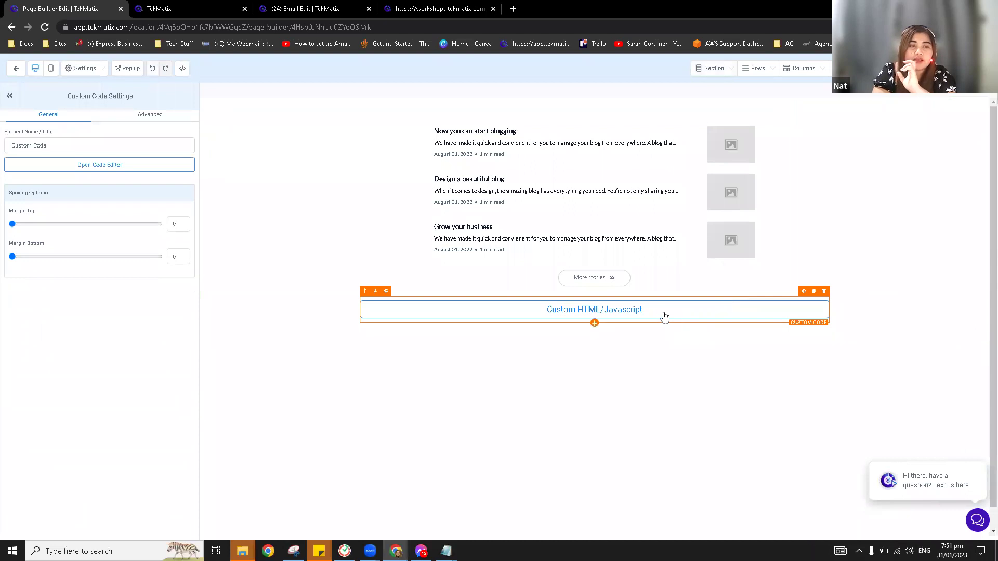
Paste the copied Lead Magnet 1 form embed code into the custom code element and save the code
{"action": "left_click", "coordinate": [151, 167]}
{"action": "key", "text": "ctrl+v"}
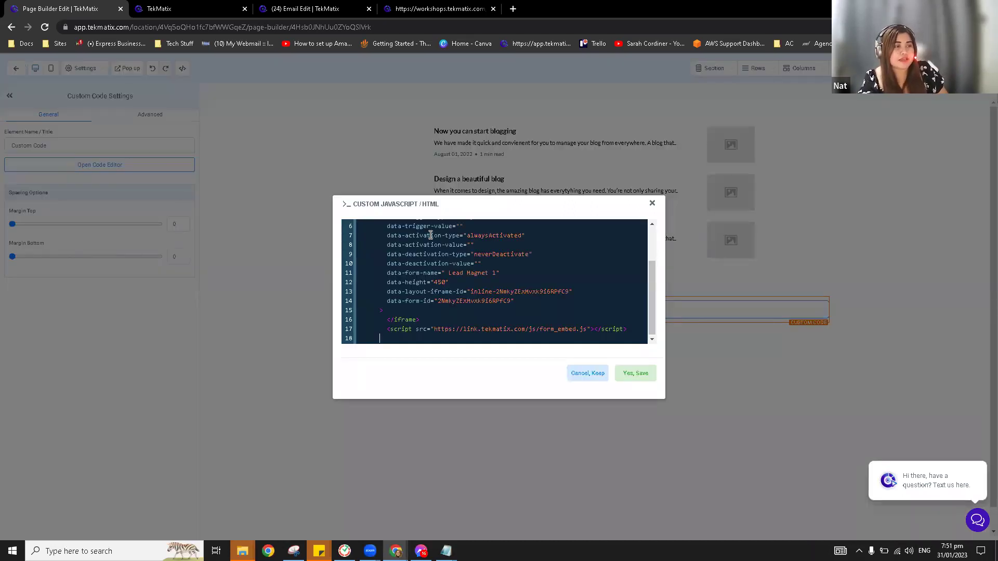
{"action": "scroll", "coordinate": [474, 285], "scroll_direction": "up", "scroll_amount": 5}
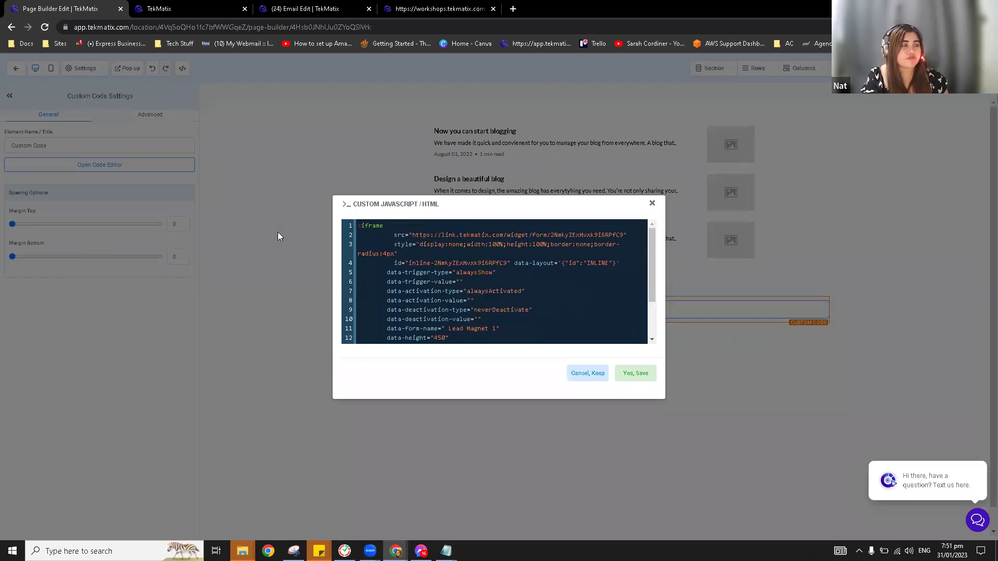
{"action": "left_click", "coordinate": [631, 378]}
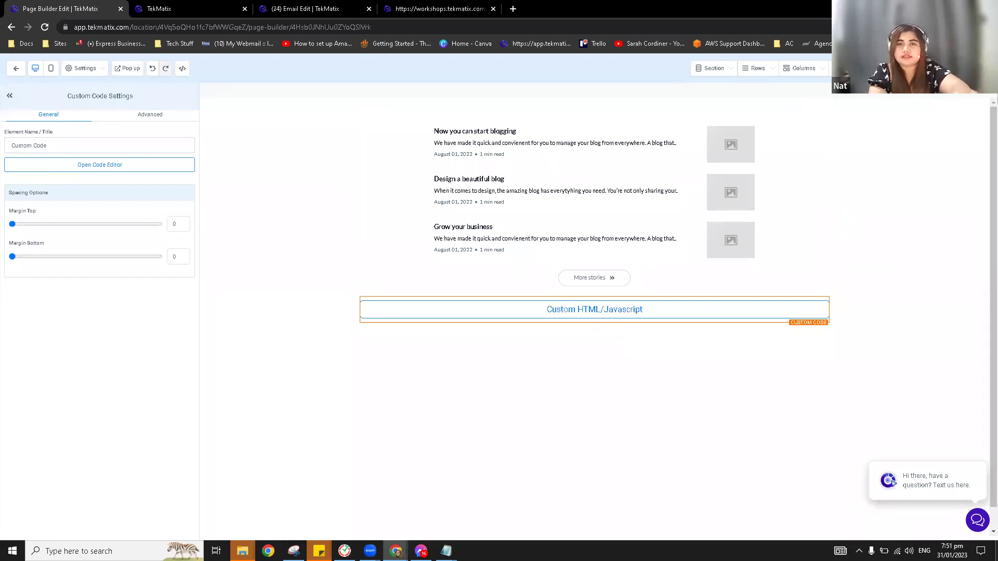
Save and preview the Test page with its embedded form, and leave the page editor
{"action": "left_click", "coordinate": [976, 68]}
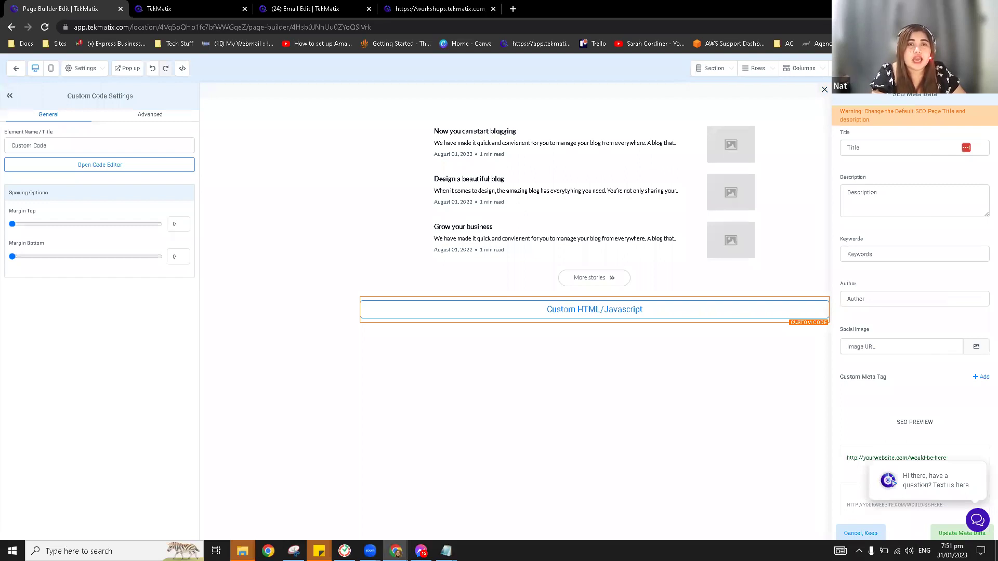
{"action": "left_click", "coordinate": [933, 68]}
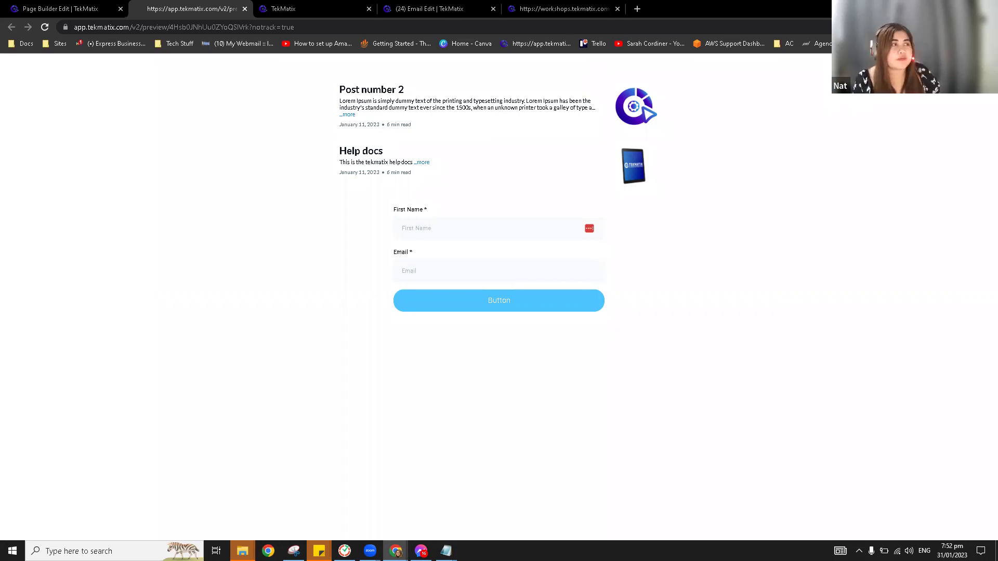
{"action": "left_click", "coordinate": [41, 8]}
{"action": "left_click", "coordinate": [12, 69]}
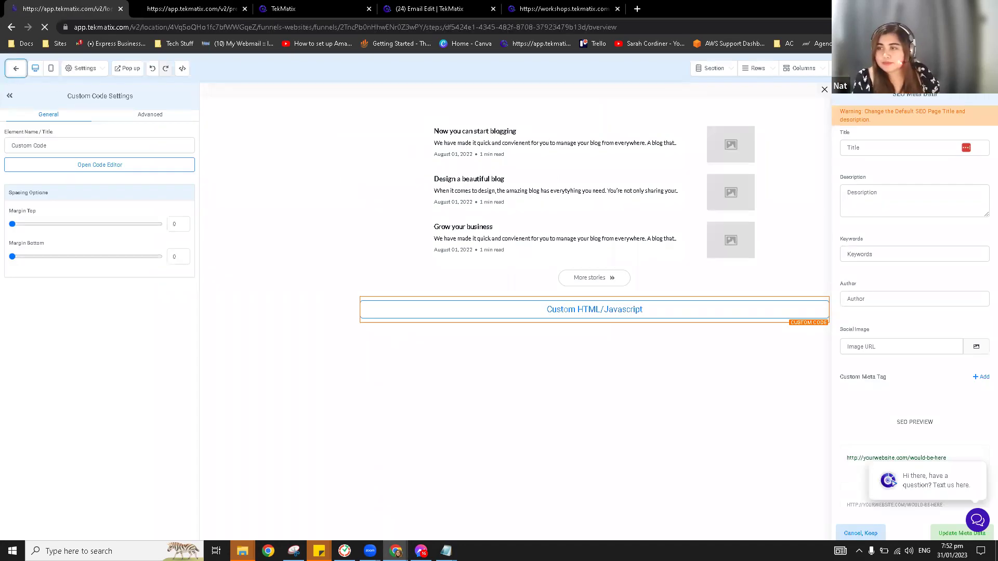